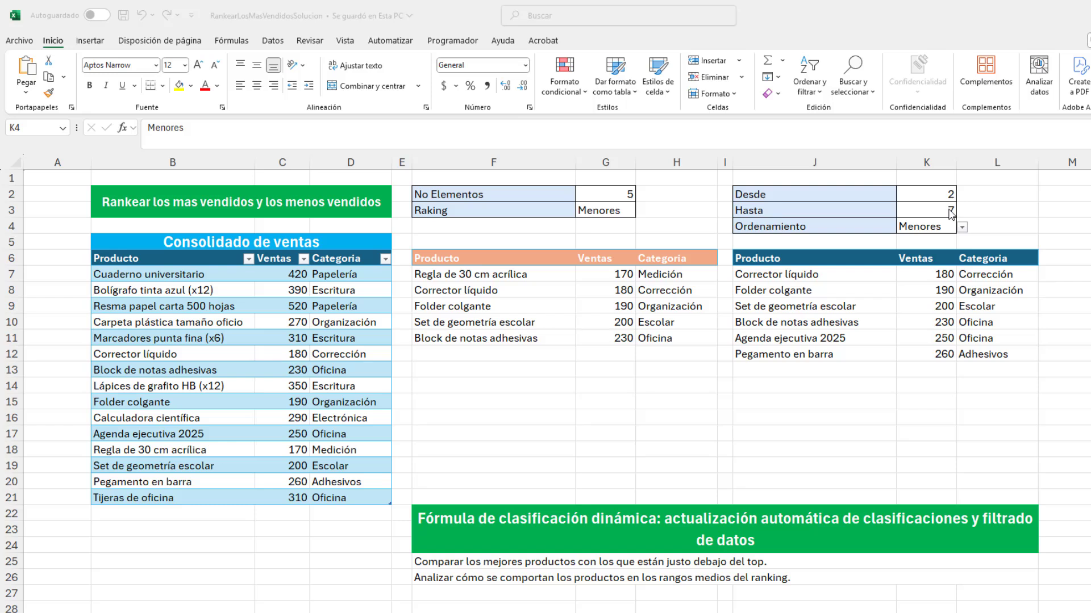
- Switch the Ordenamiento value in K4 to Mayores and return it to Menores
left_click(963, 232)
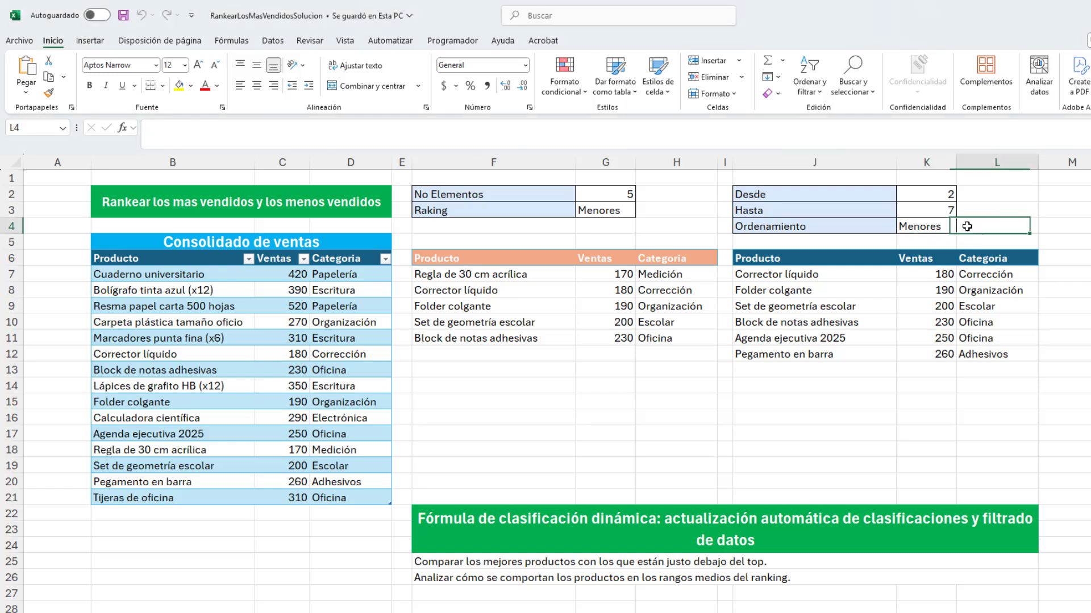
left_click(962, 227)
left_click(932, 239)
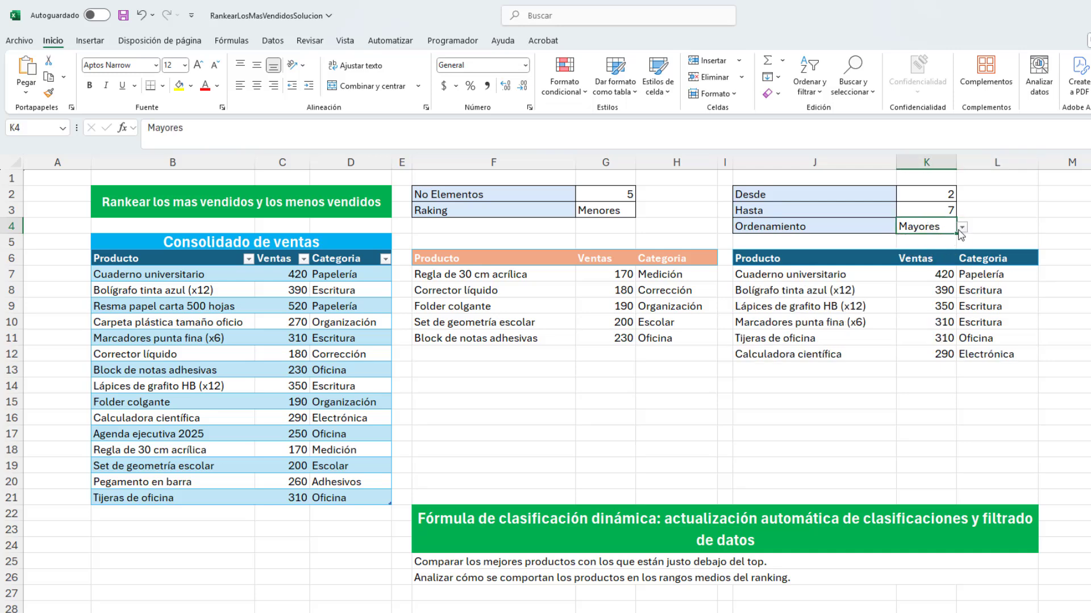
left_click(962, 227)
left_click(948, 252)
- Set the Raking value in G3 to Mayores
left_click(603, 215)
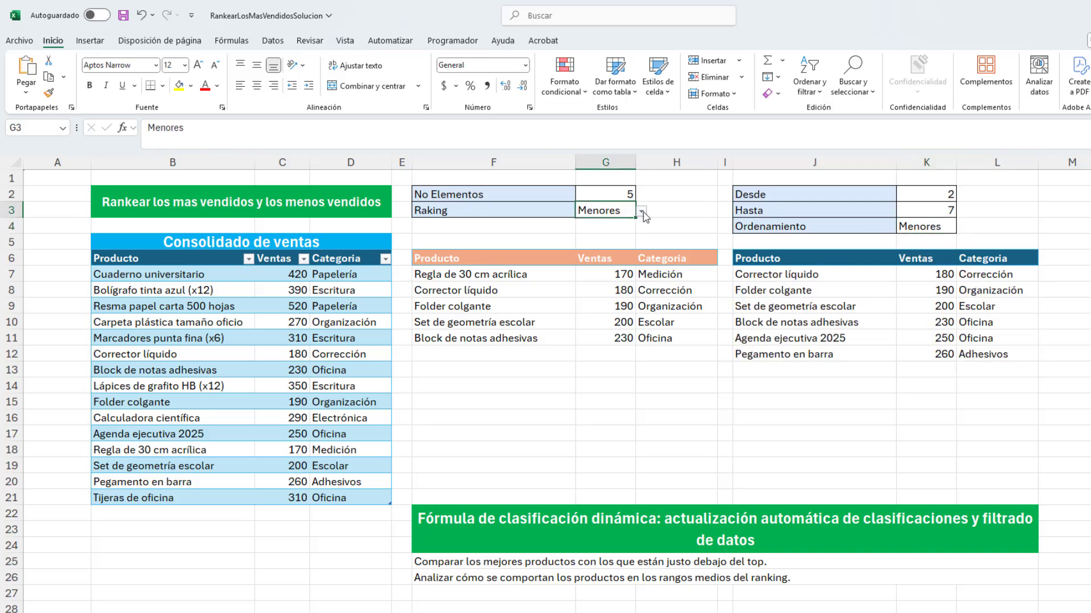
left_click(642, 211)
left_click(630, 239)
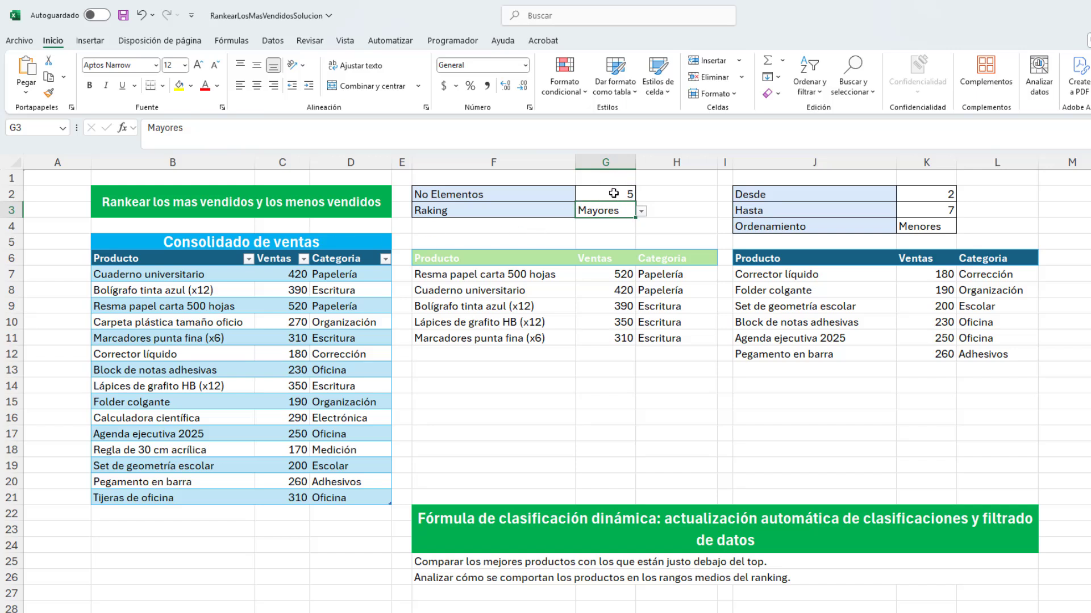
left_click(489, 279)
left_click(585, 246)
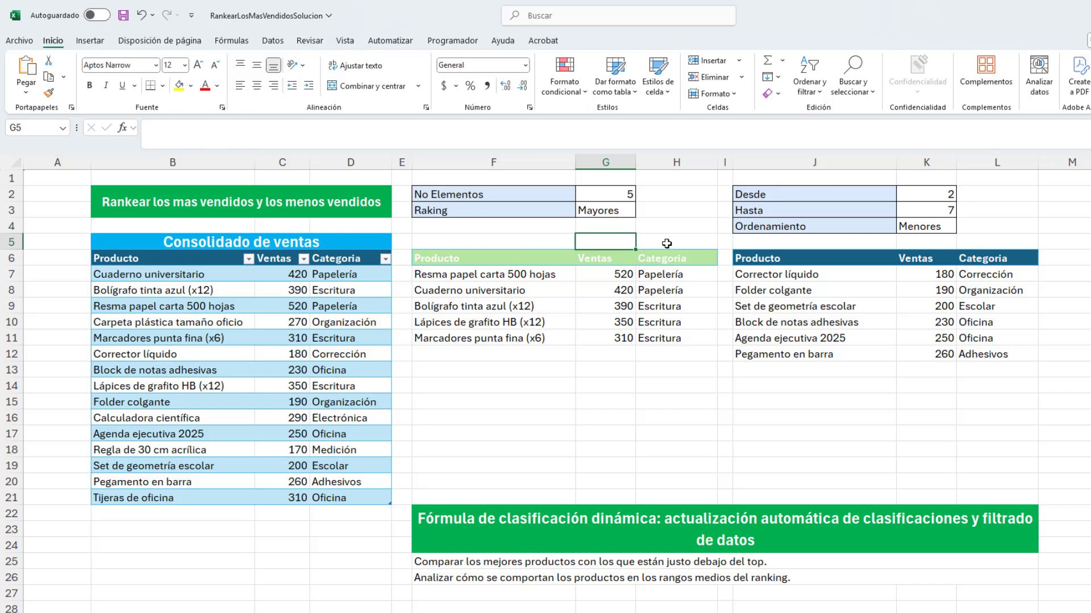
left_click(744, 272)
left_click(790, 244)
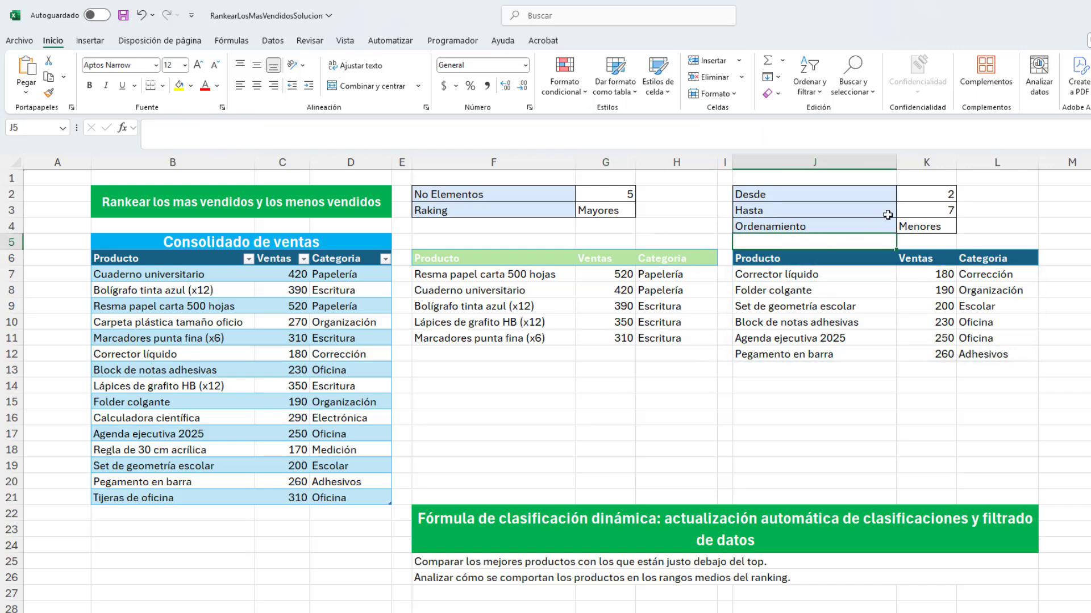
left_click_drag(920, 199, 925, 227)
left_click(925, 227)
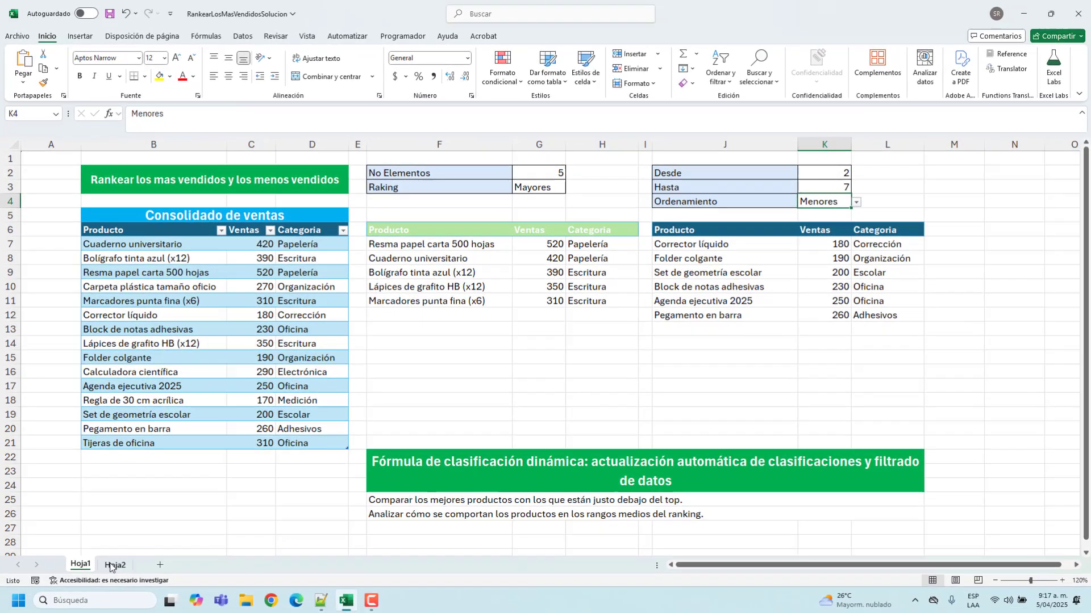
- Go to sheet Hoja2 and examine the sales table and the parameter blocks in F2:G3 and J2:K4
left_click(114, 564)
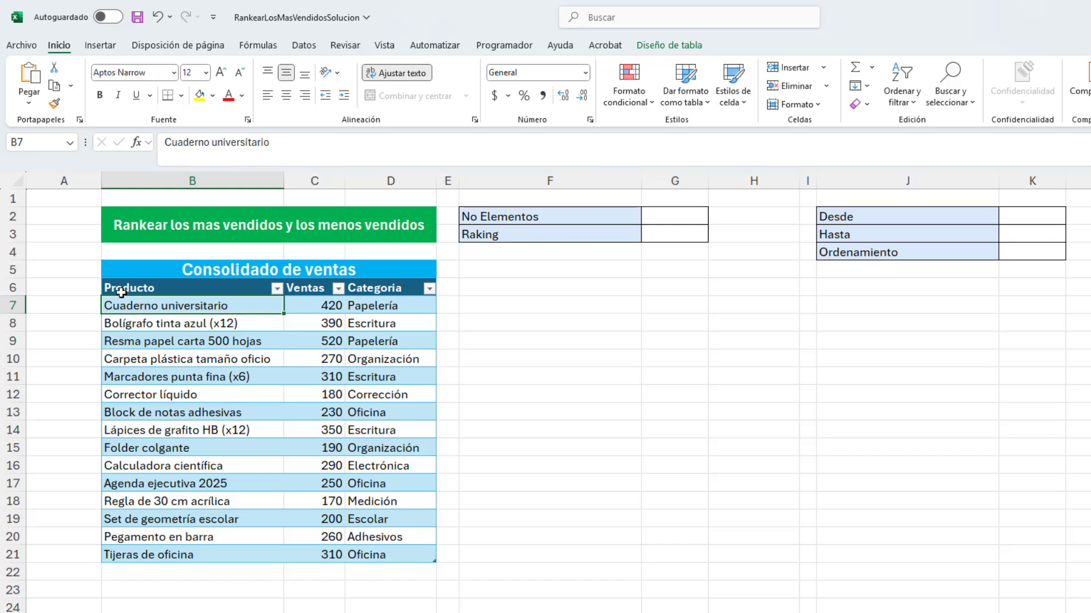
left_click(184, 380)
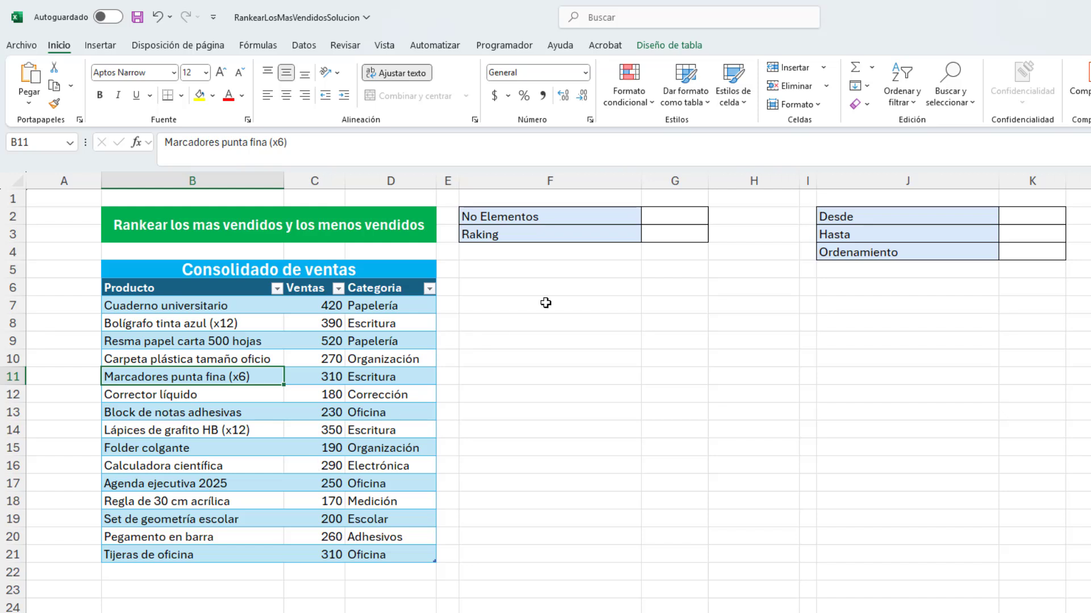
left_click_drag(506, 218, 694, 241)
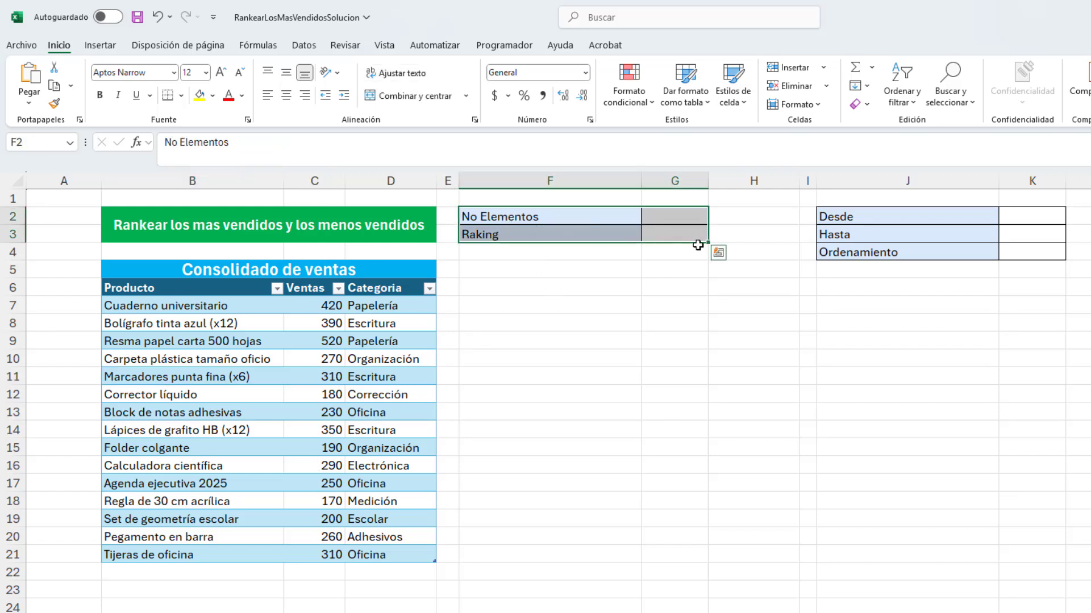
left_click_drag(877, 219, 1023, 253)
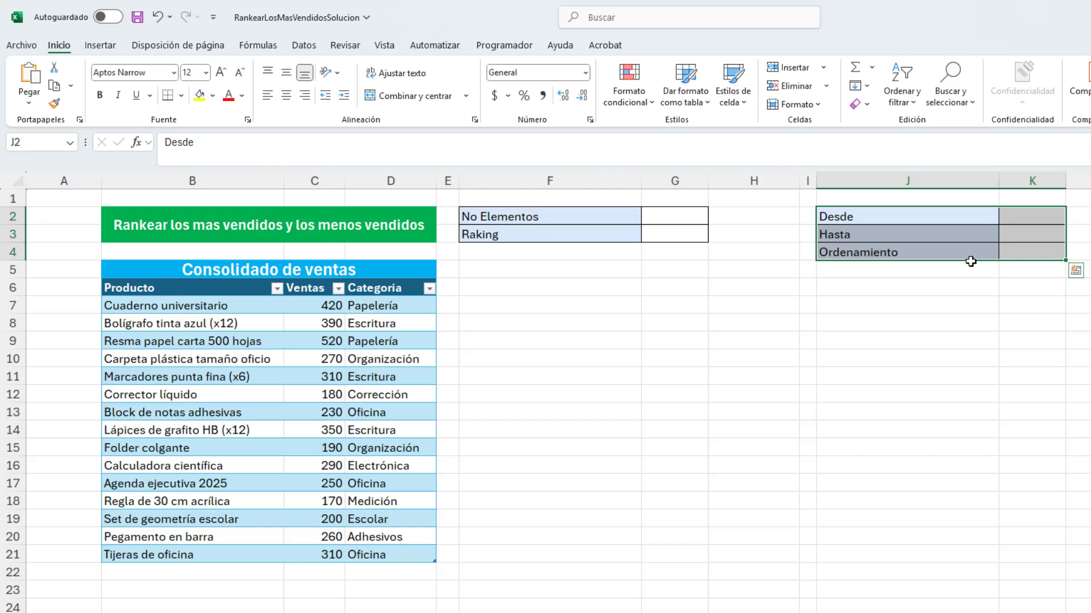
left_click(659, 221)
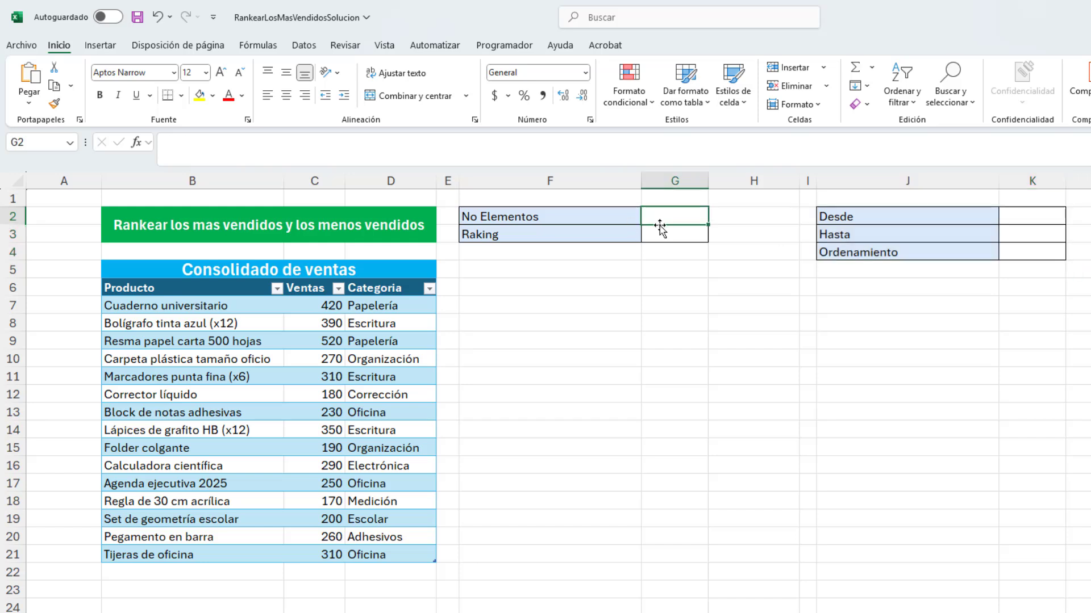
left_click(1010, 217)
left_click(1015, 236)
left_click(1019, 252)
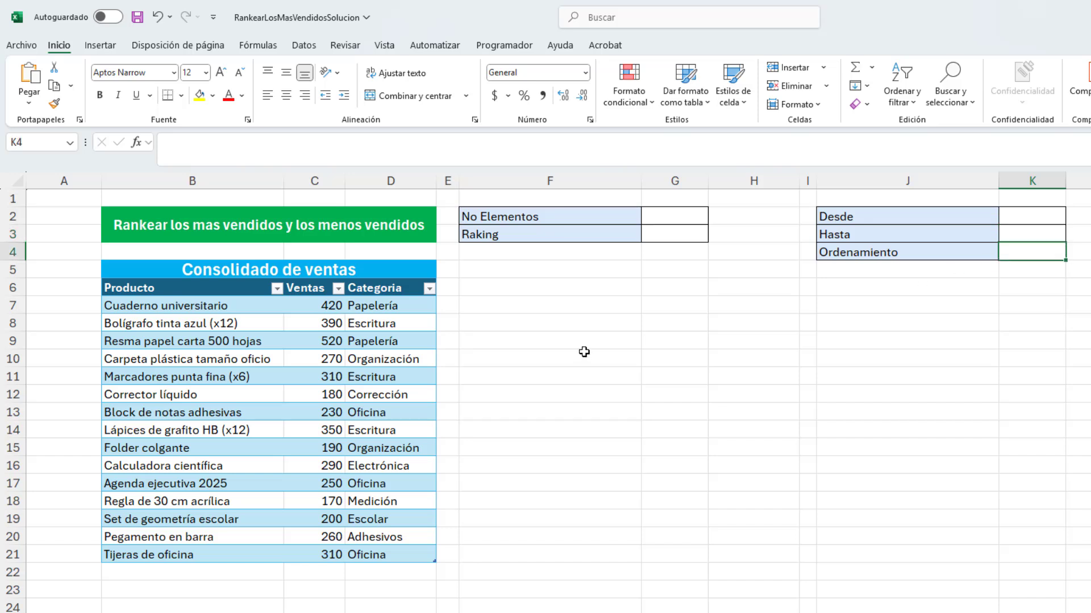
- Check the name assigned to the Consolidado de ventas table
left_click(226, 399)
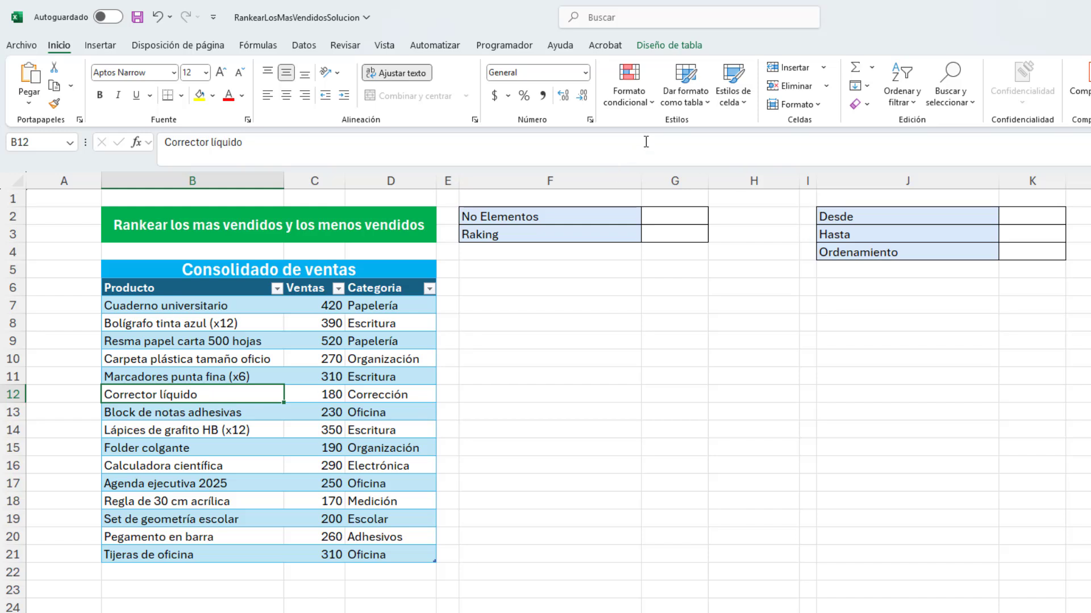
left_click(665, 46)
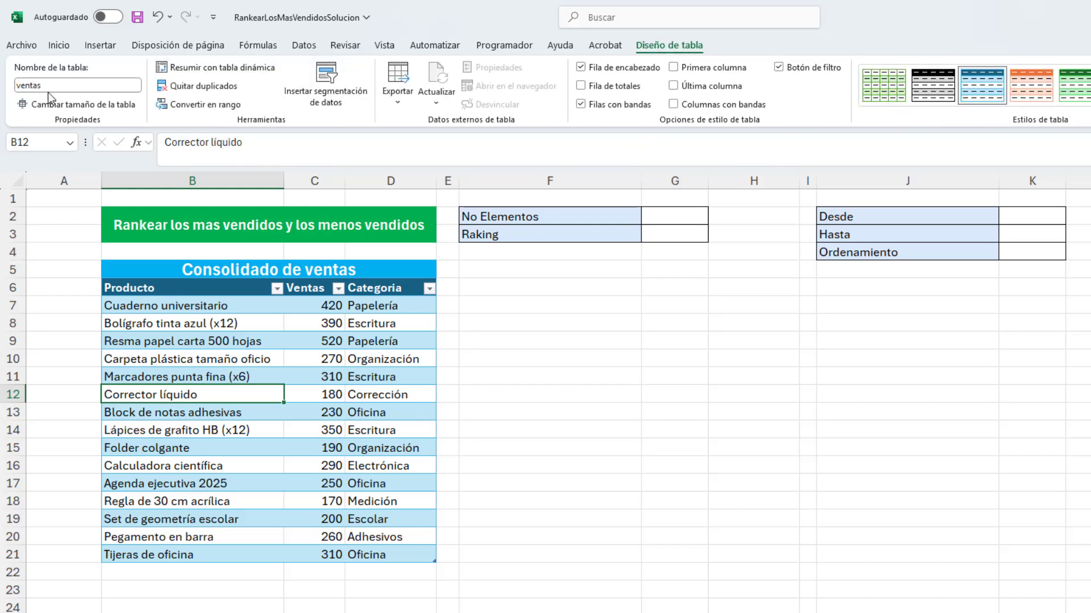
left_click(224, 375)
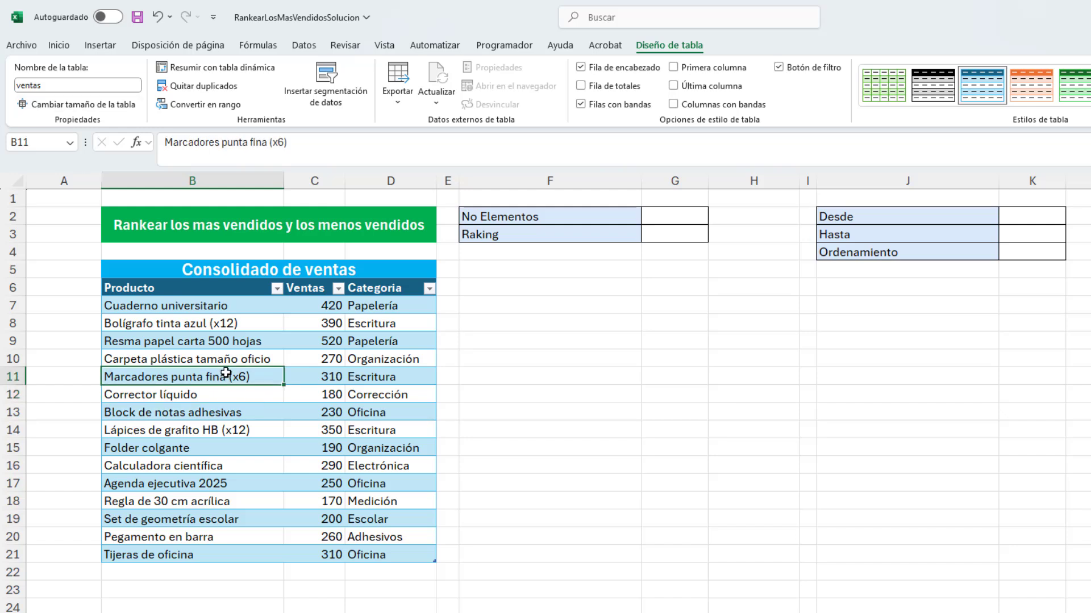
- Copy the sales table's headers Producto, Ventas and Categoria from B6:D6 to F6, keeping the source column widths
left_click_drag(112, 288, 371, 288)
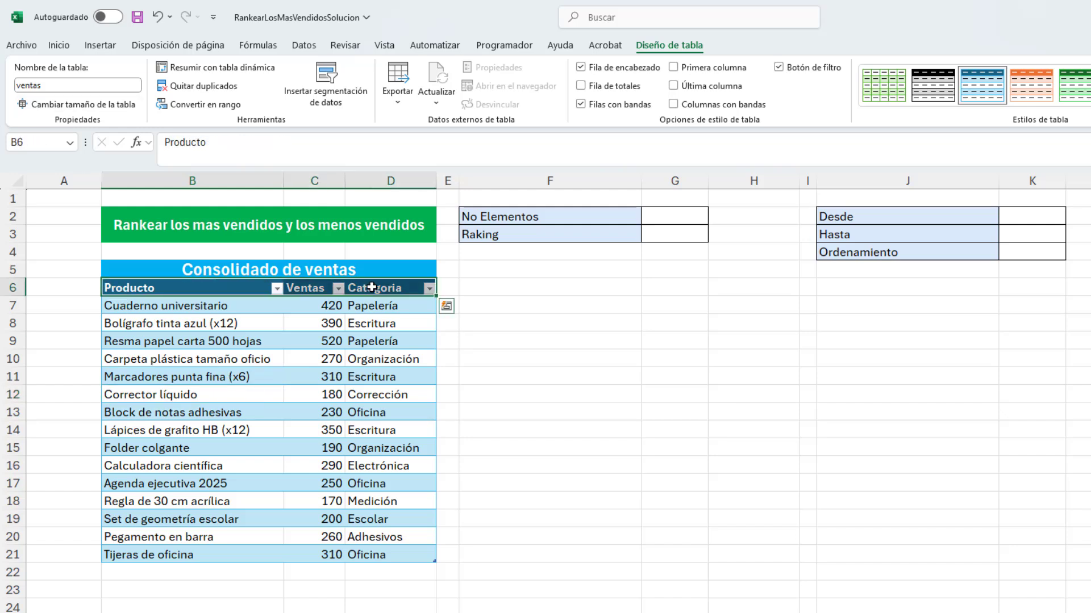
left_click(446, 307)
left_click(446, 306)
key("ctrl+c")
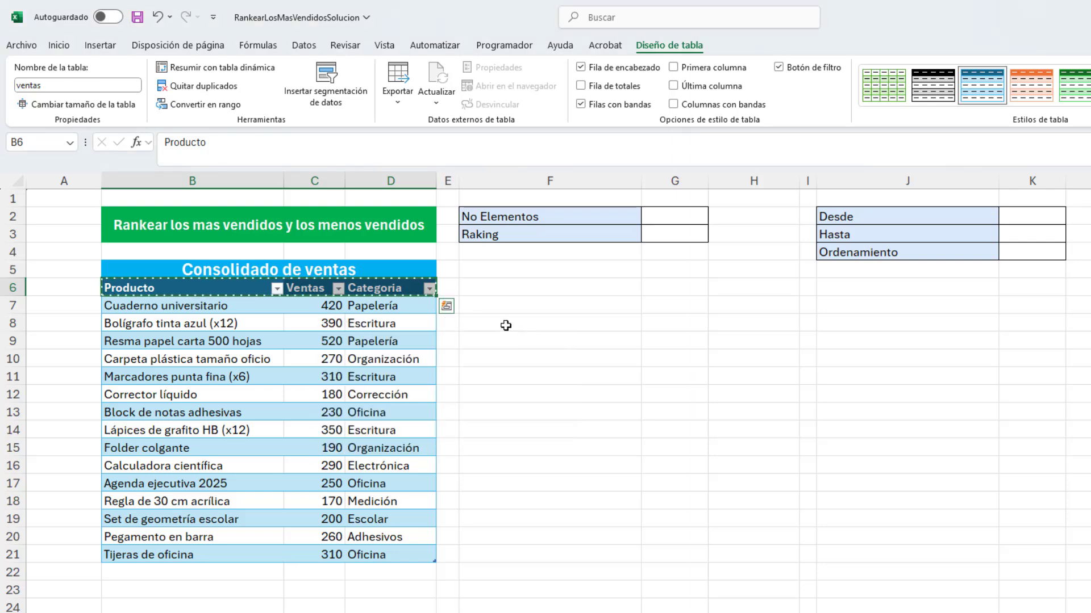
left_click(485, 289)
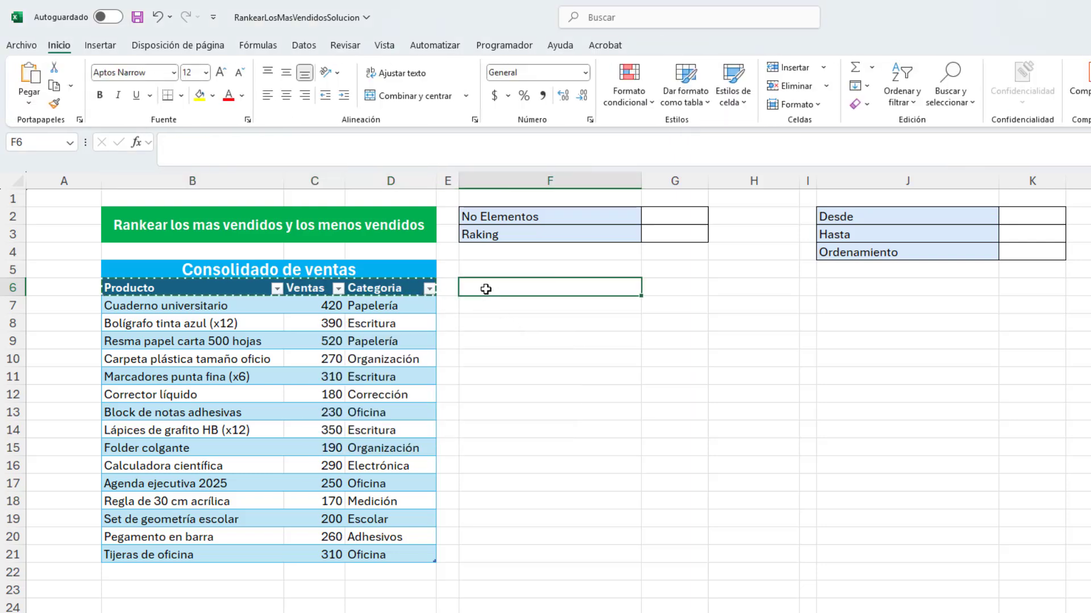
key("ctrl+v")
left_click(838, 307)
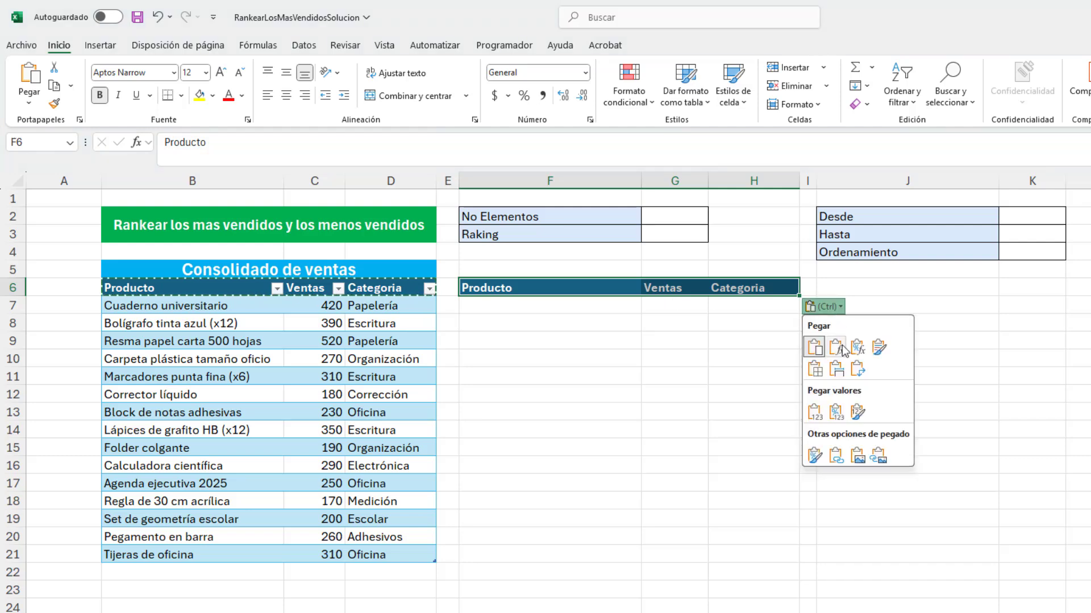
left_click(837, 369)
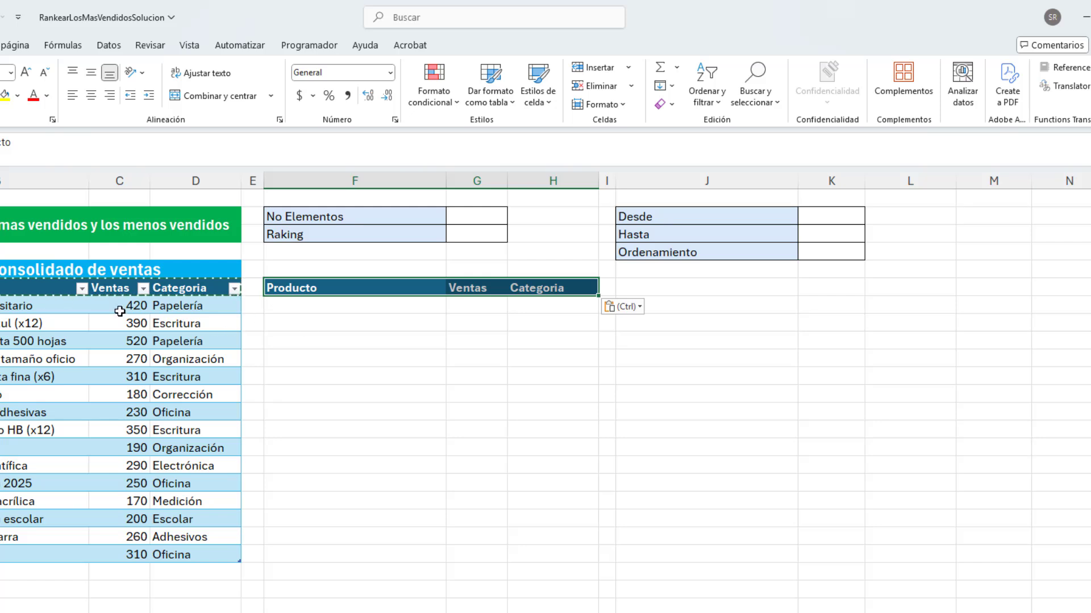
- Paste the same copied table headers at J6, also keeping the source column widths
left_click(637, 288)
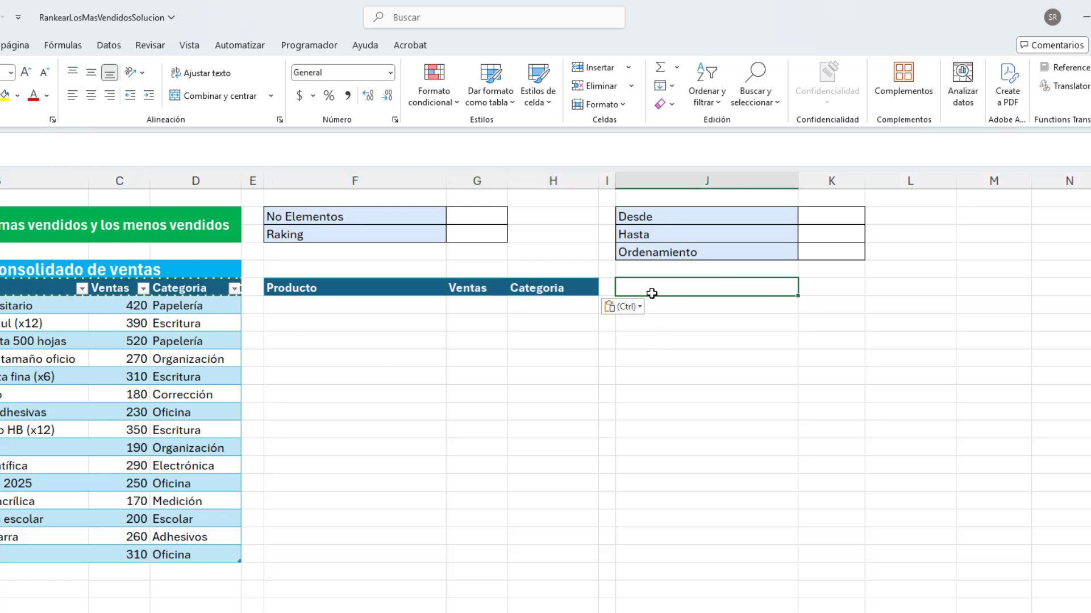
key("ctrl+v")
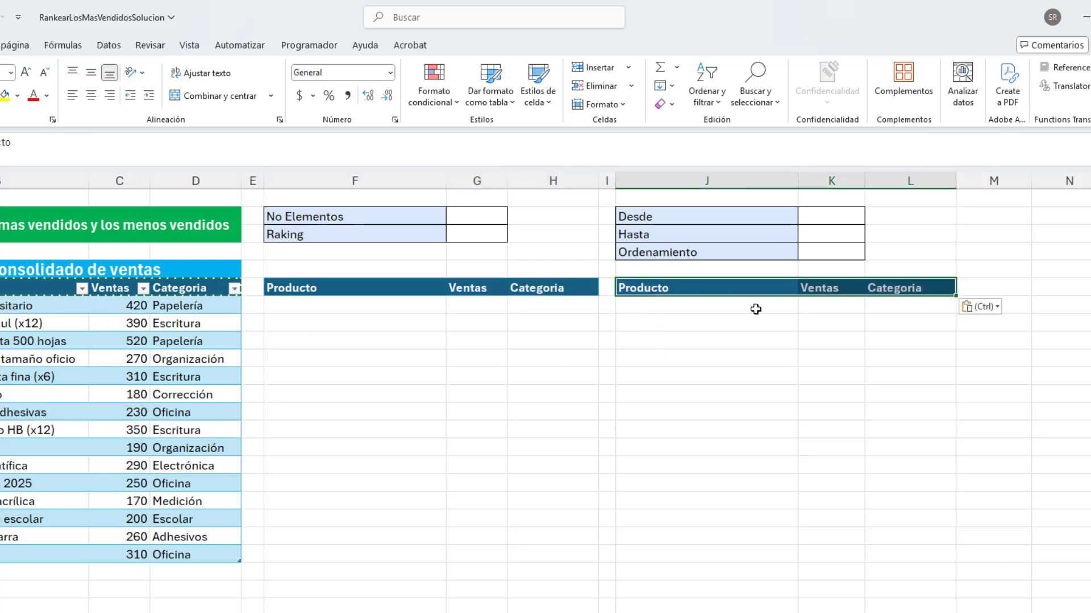
left_click(993, 306)
left_click(998, 373)
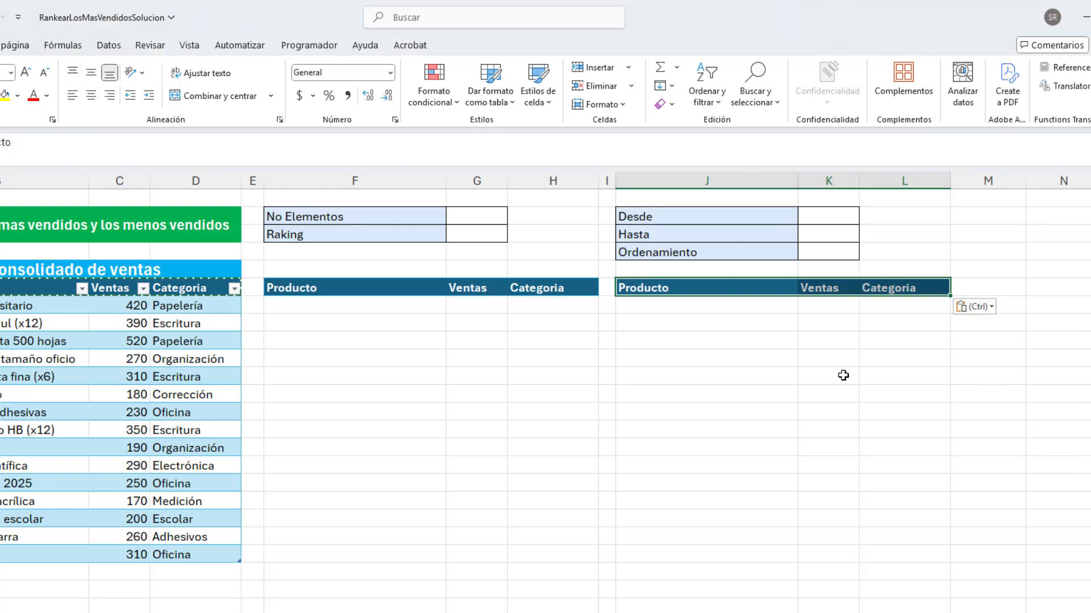
left_click(382, 358)
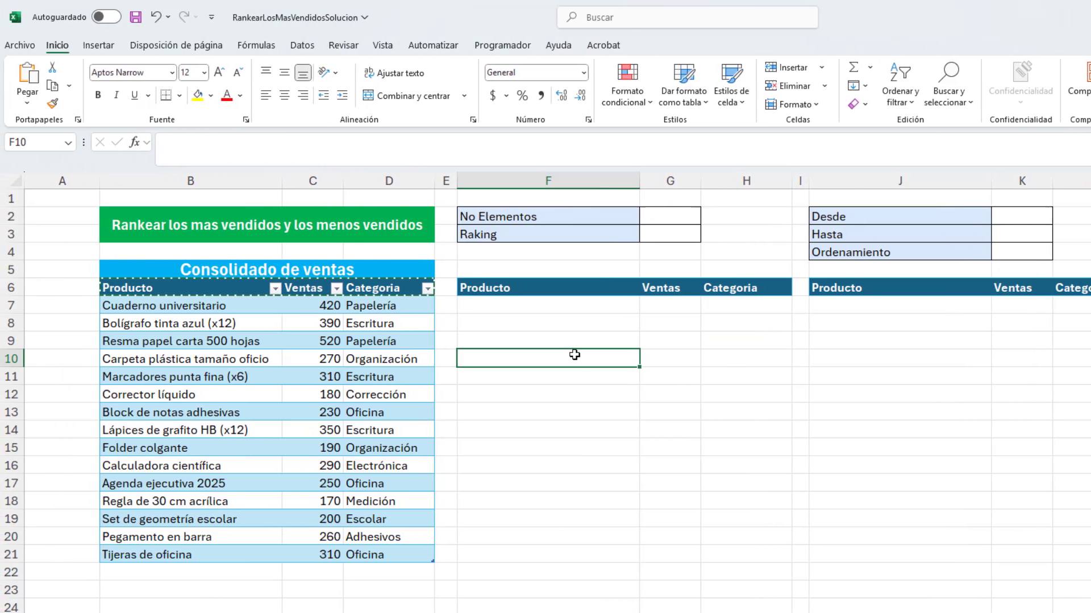
- Add a Lista data validation with the source Mayores,Menores to the Raking cell G3 and the Ordenamiento cell K4
left_click(669, 239)
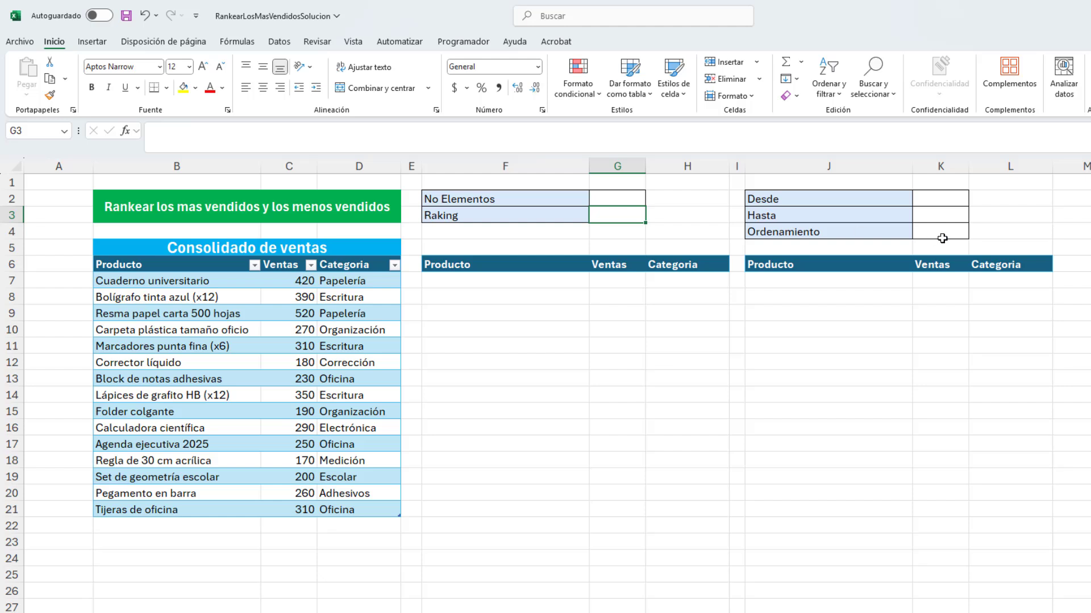
left_click(940, 235, "ctrl")
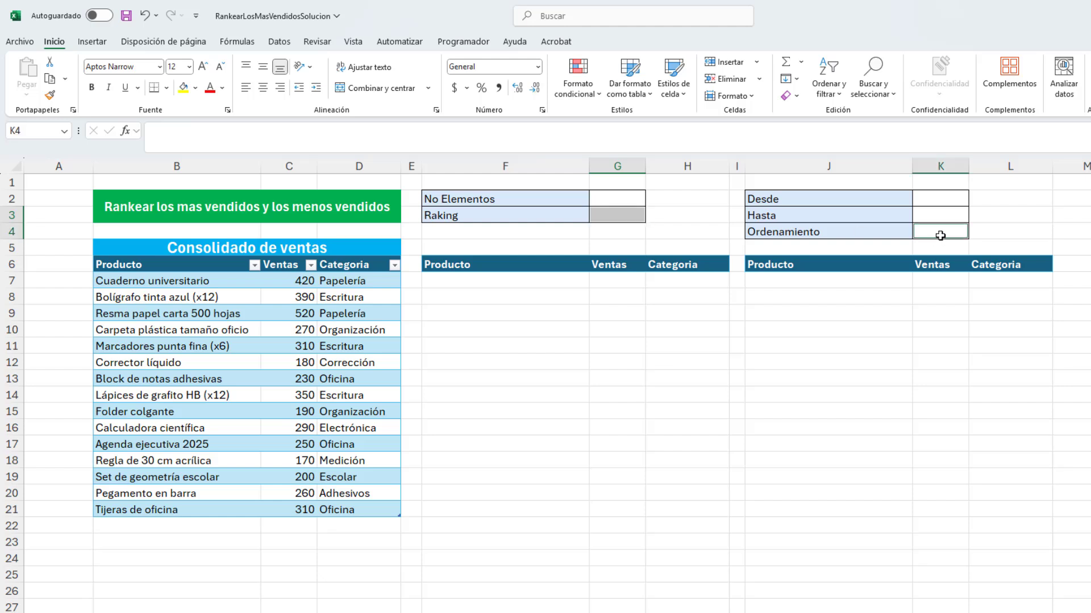
left_click(280, 44)
left_click(817, 97)
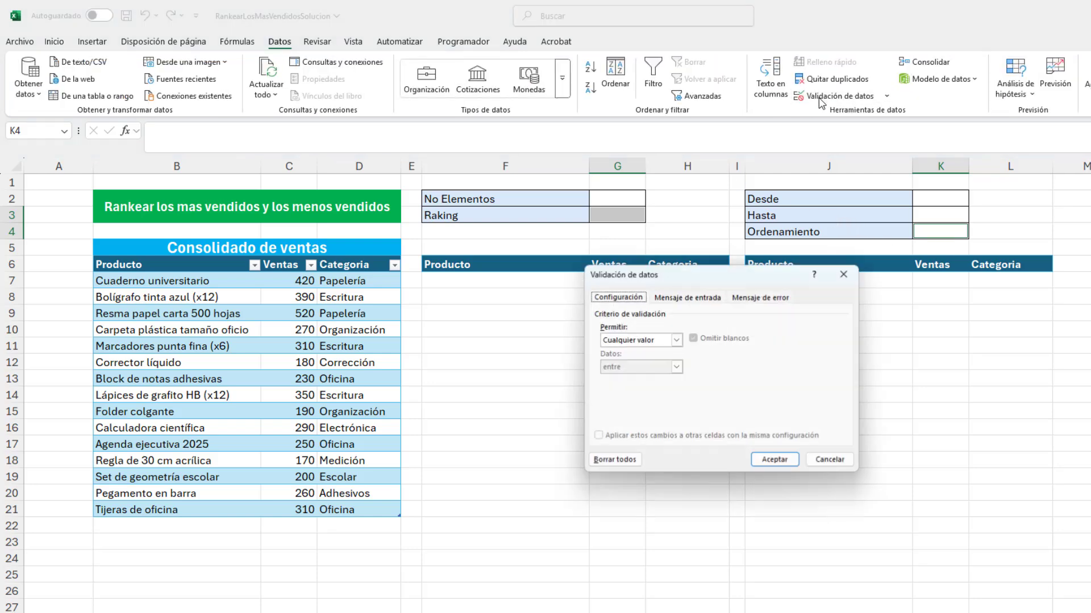
left_click_drag(669, 276, 598, 288)
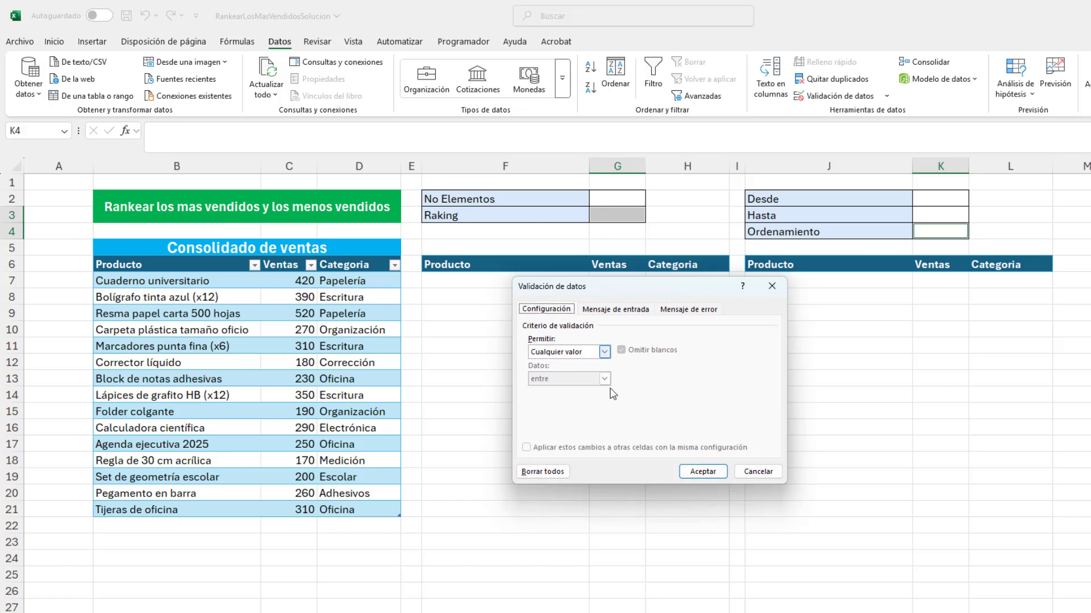
left_click(605, 352)
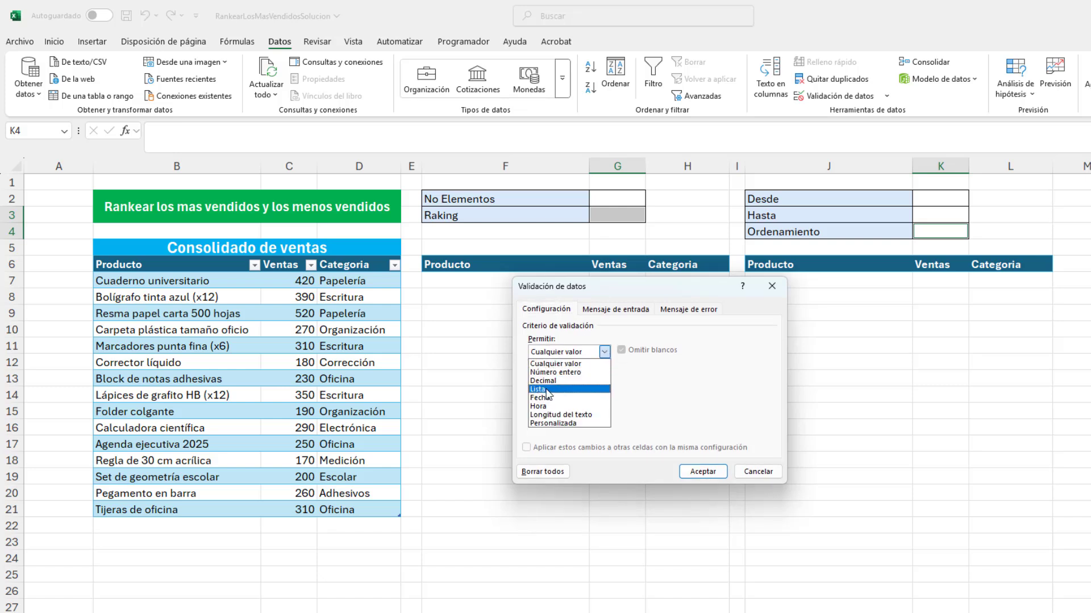
left_click(548, 391)
left_click(547, 404)
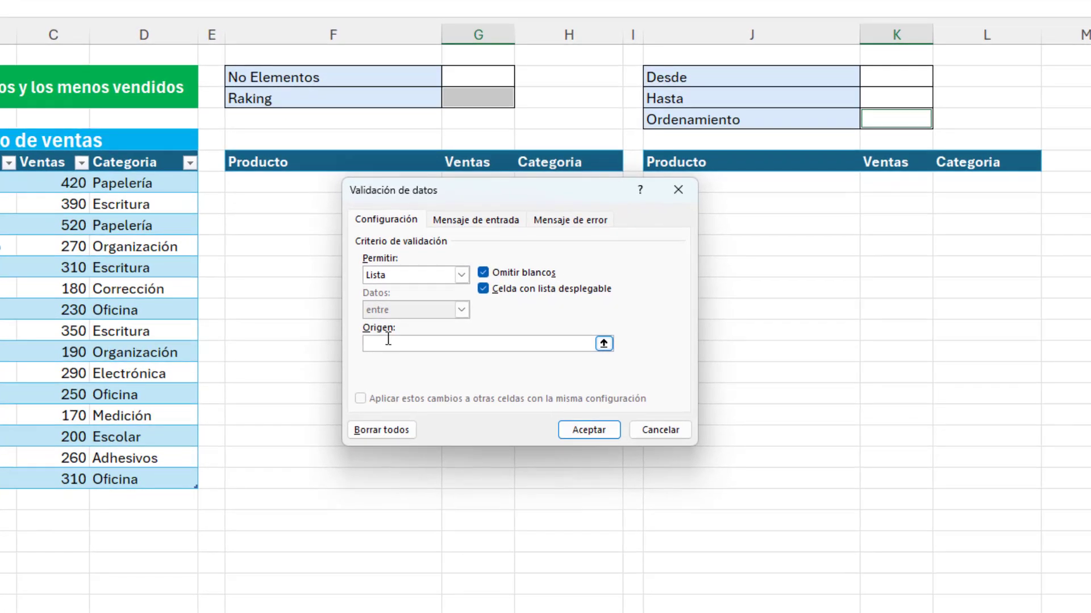
type("Mayores,")
type("Menores")
left_click(588, 428)
left_click(591, 435)
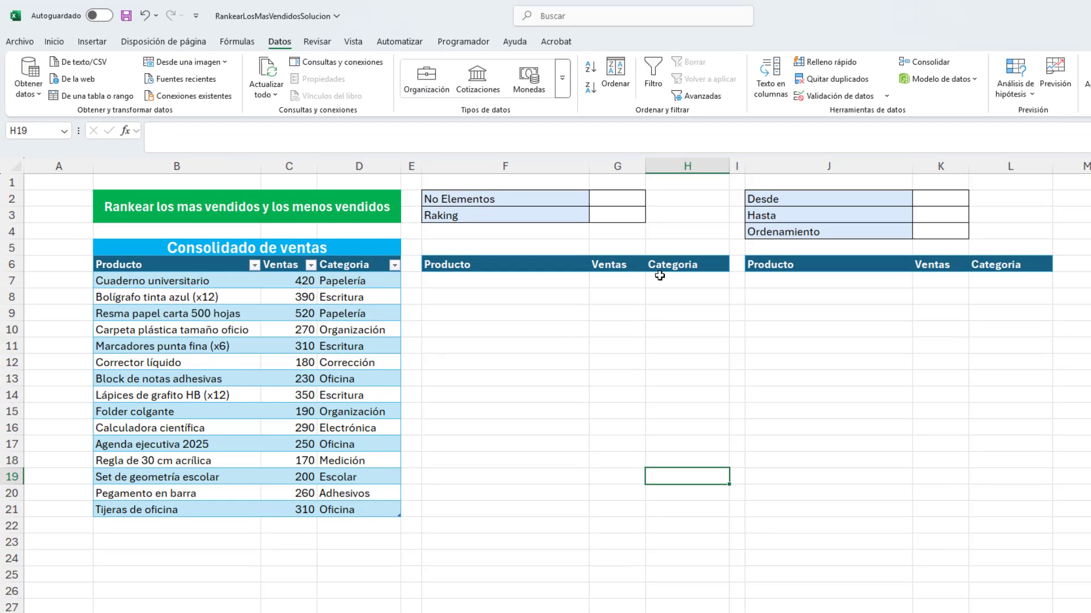
- Choose Mayores from the validation list of the Raking cell G3
left_click(637, 216)
left_click(652, 216)
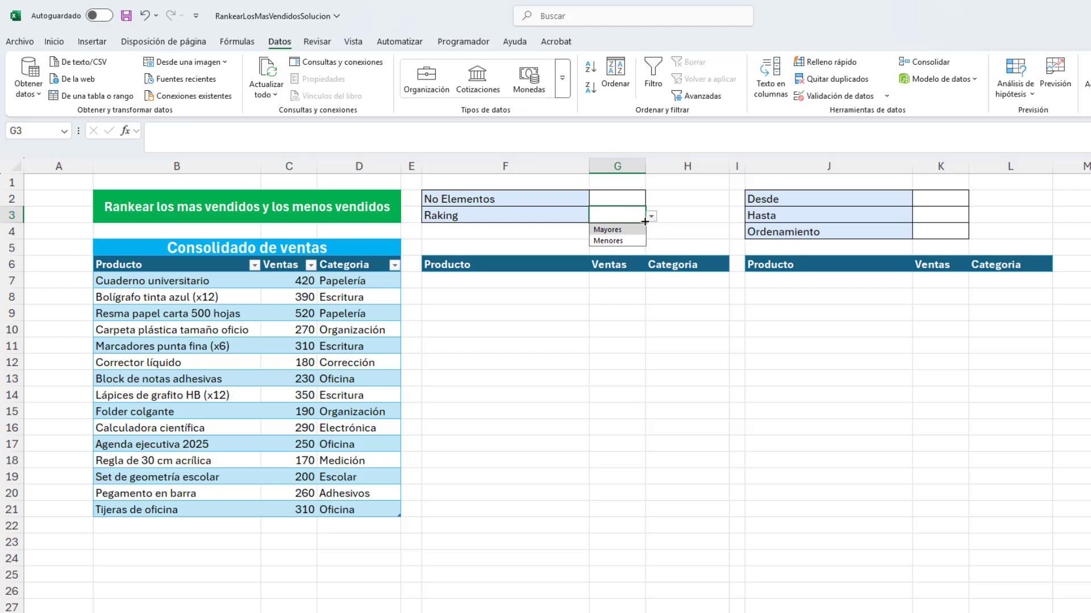
left_click(651, 217)
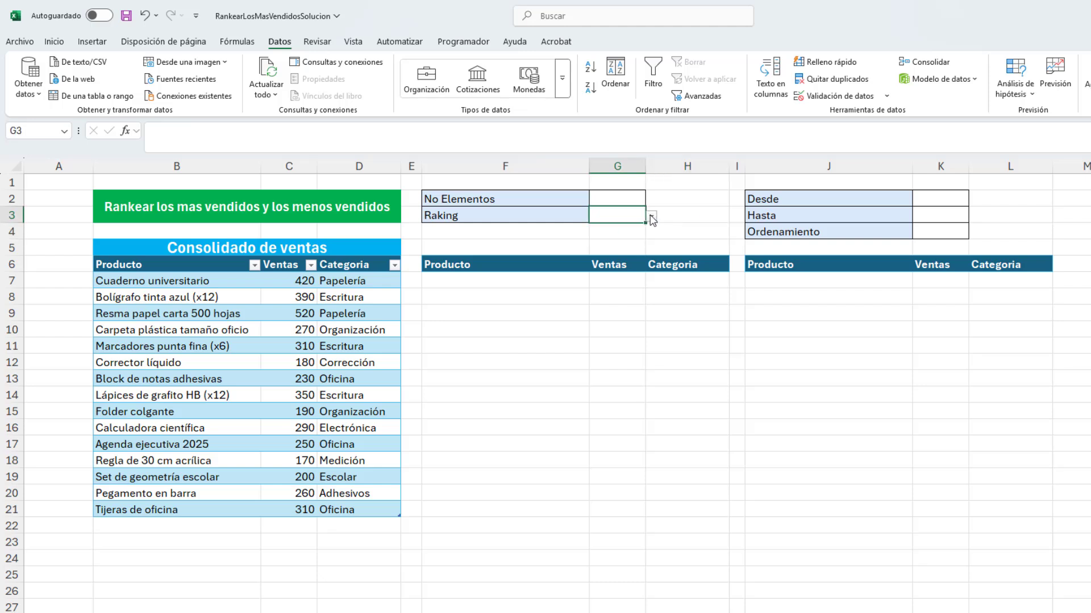
left_click(651, 217)
left_click(634, 227)
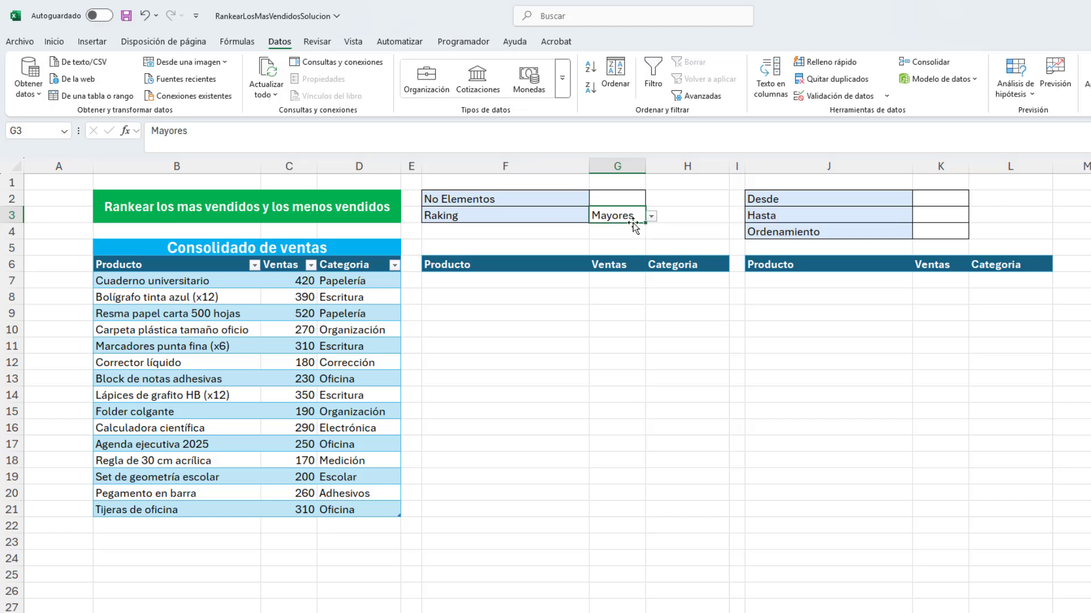
- Try the validation list of the Raking cell G3 by switching it to Menores and back to Mayores
left_click(651, 217)
left_click(628, 242)
left_click(651, 216)
left_click(628, 227)
- Try Menores in the Ordenamiento cell K4's validation list, then set the cell to Mayores
left_click(924, 235)
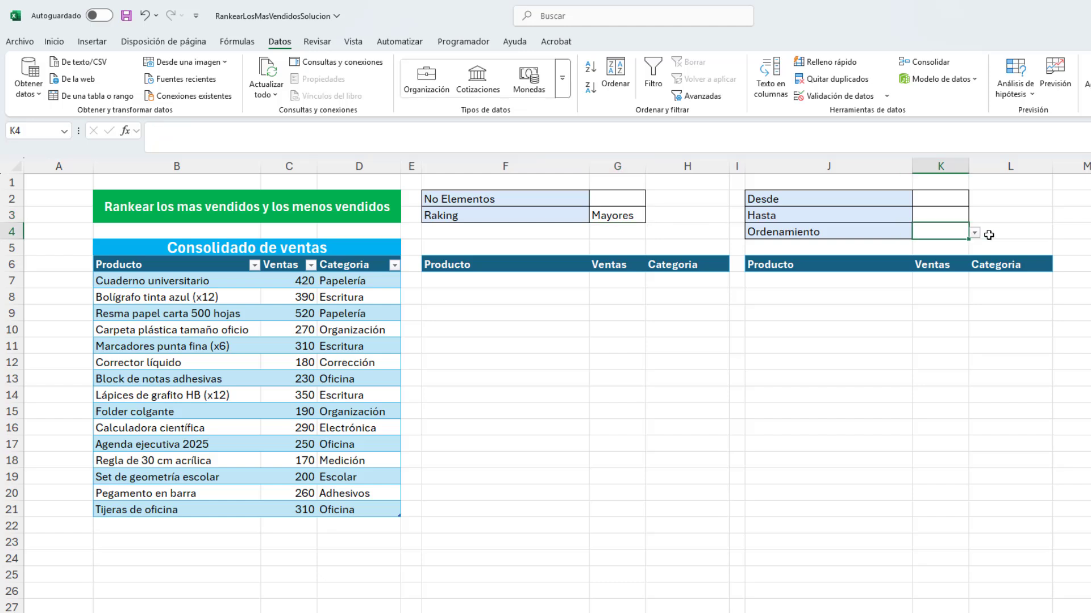
left_click(975, 232)
left_click(946, 256)
left_click(974, 233)
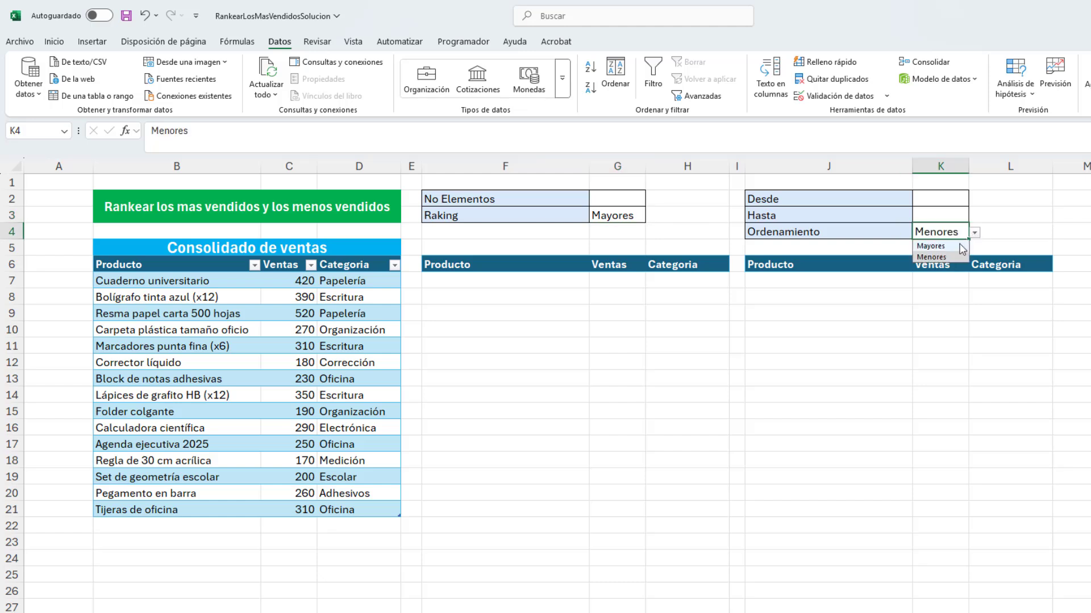
left_click(959, 246)
left_click(946, 311)
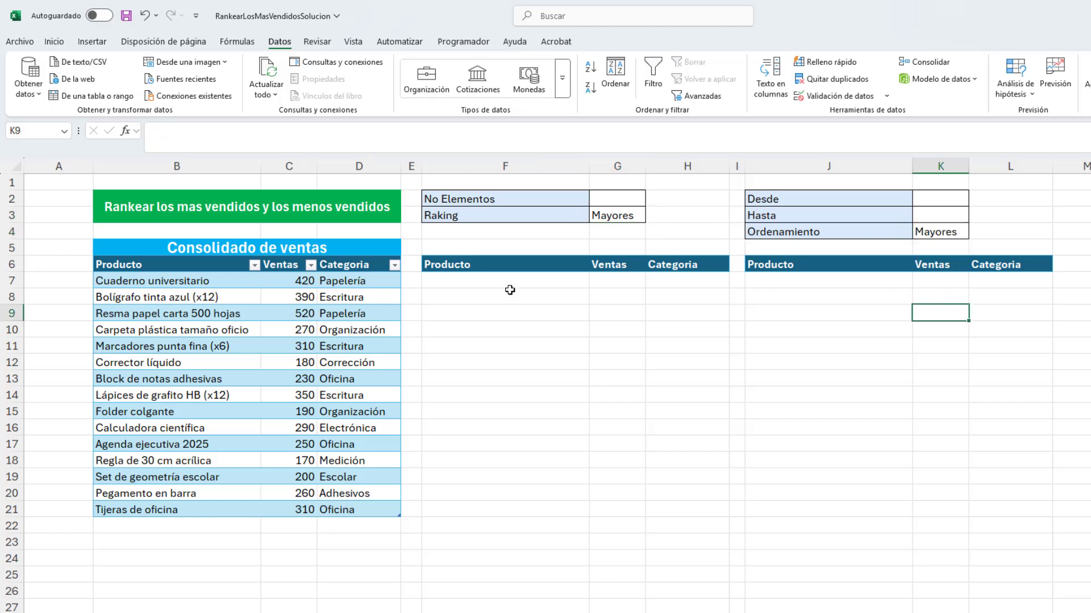
- Open the conditional formatting rules manager for the first ranking's header cells F6:H6
left_click_drag(439, 265, 693, 265)
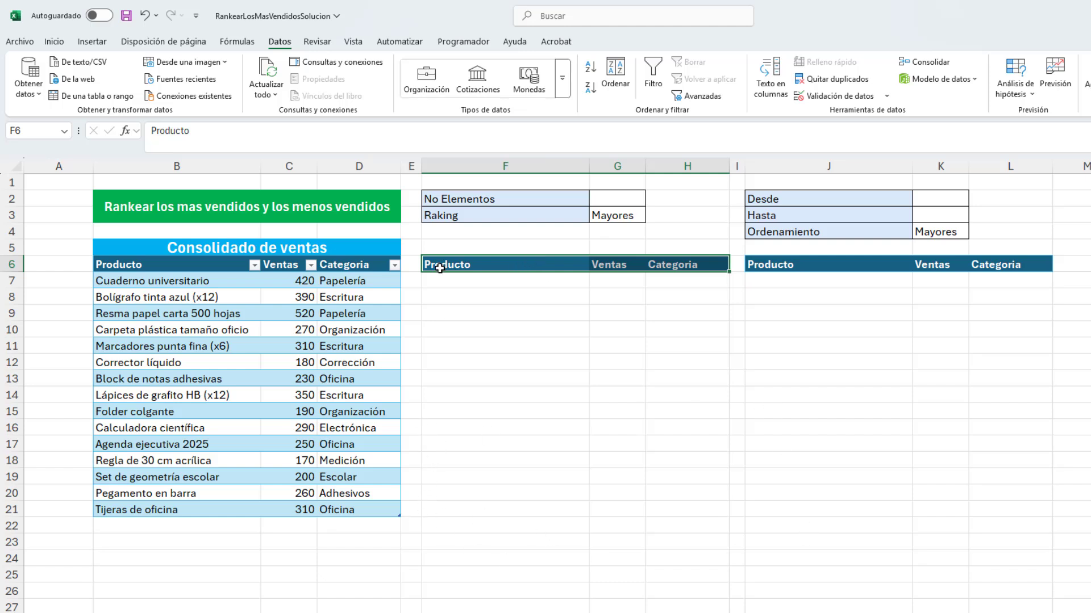
type("Producto\tVentas\tCategoria")
left_click(563, 345)
left_click_drag(430, 266, 720, 264)
left_click(53, 45)
left_click(577, 77)
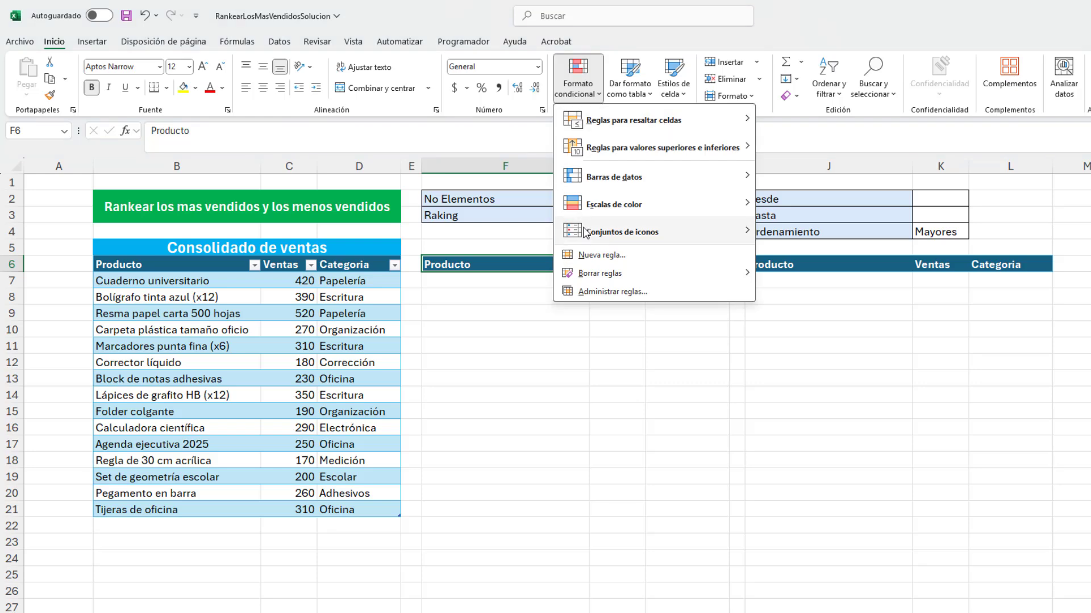
mouse_move(588, 241)
left_click(605, 292)
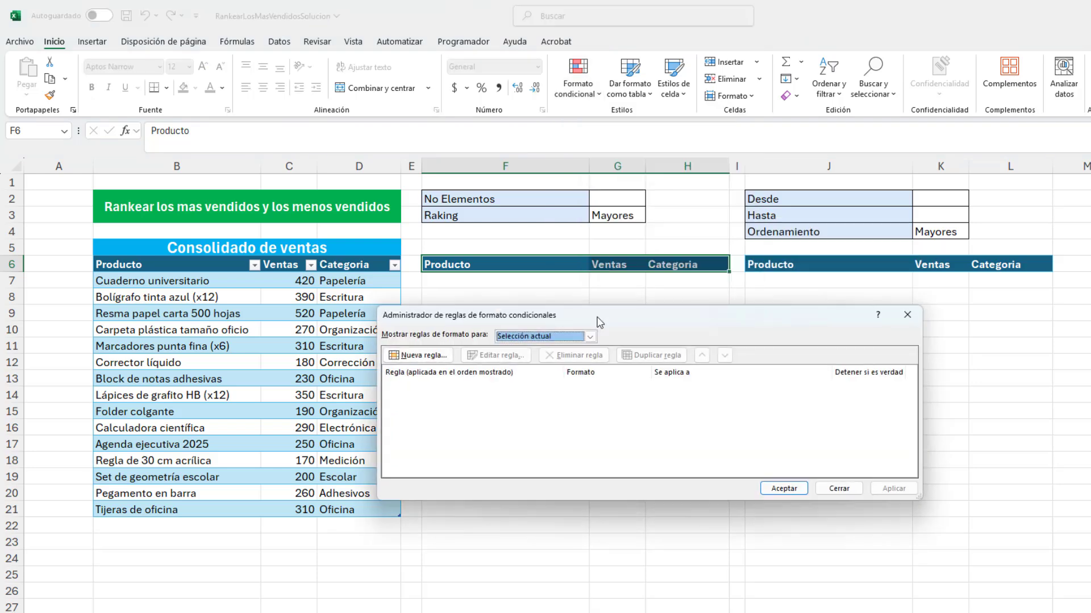
left_click_drag(605, 327, 650, 307)
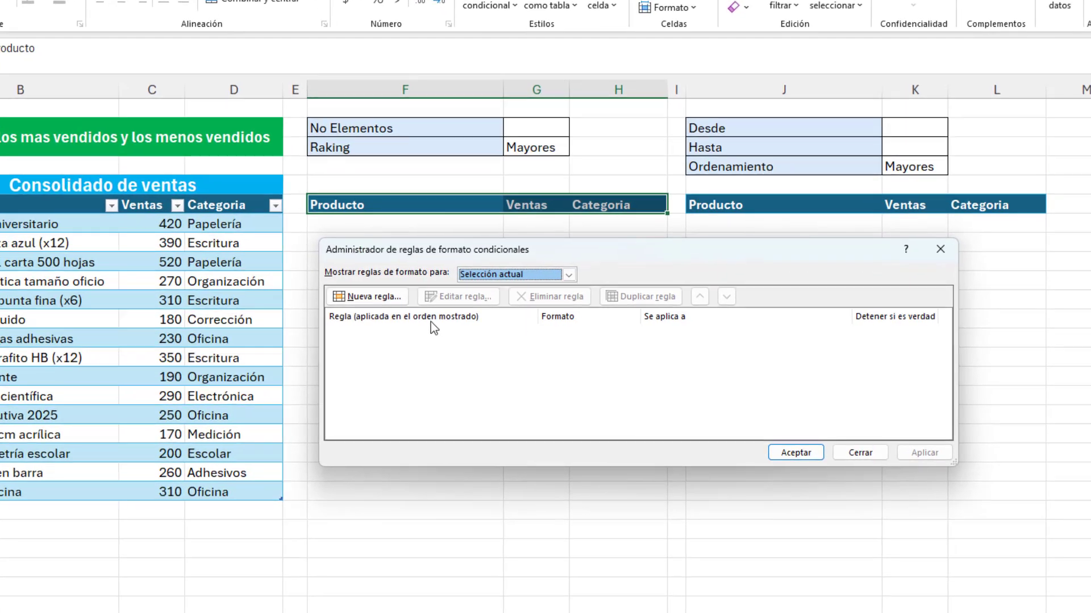
- Start a new formula-based formatting rule for the headers with the condition =$G$3="Mayores"
left_click(365, 295)
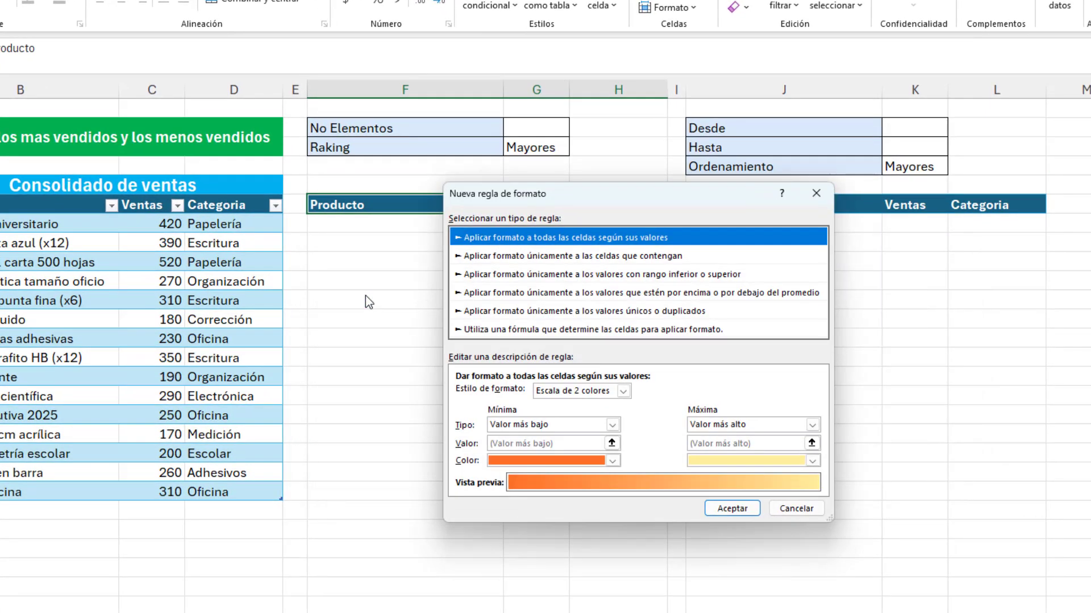
left_click(477, 331)
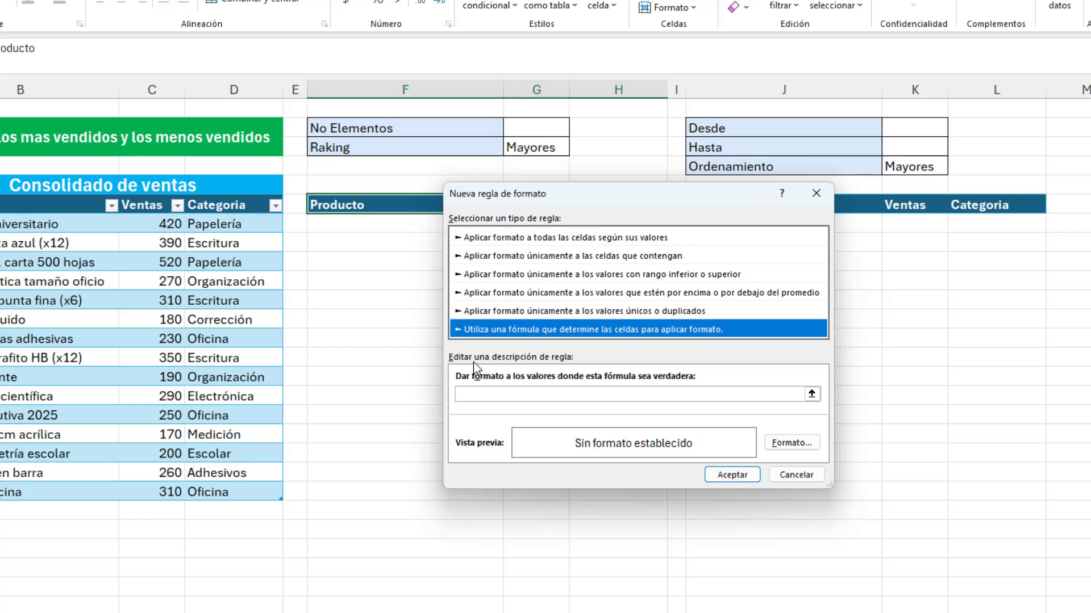
left_click(472, 394)
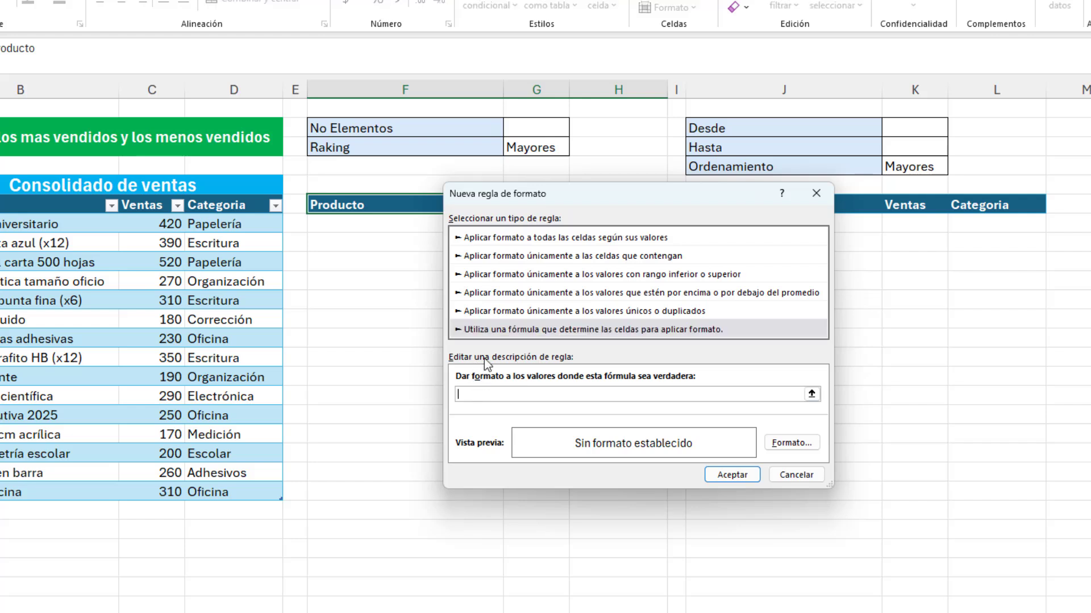
left_click(531, 148)
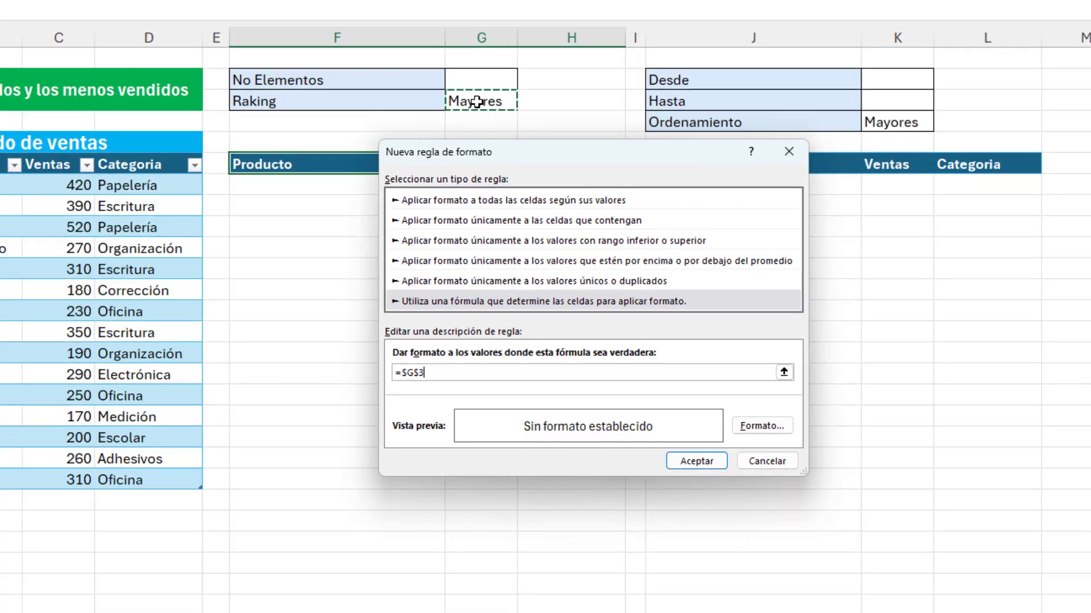
type("=\"Mayores")
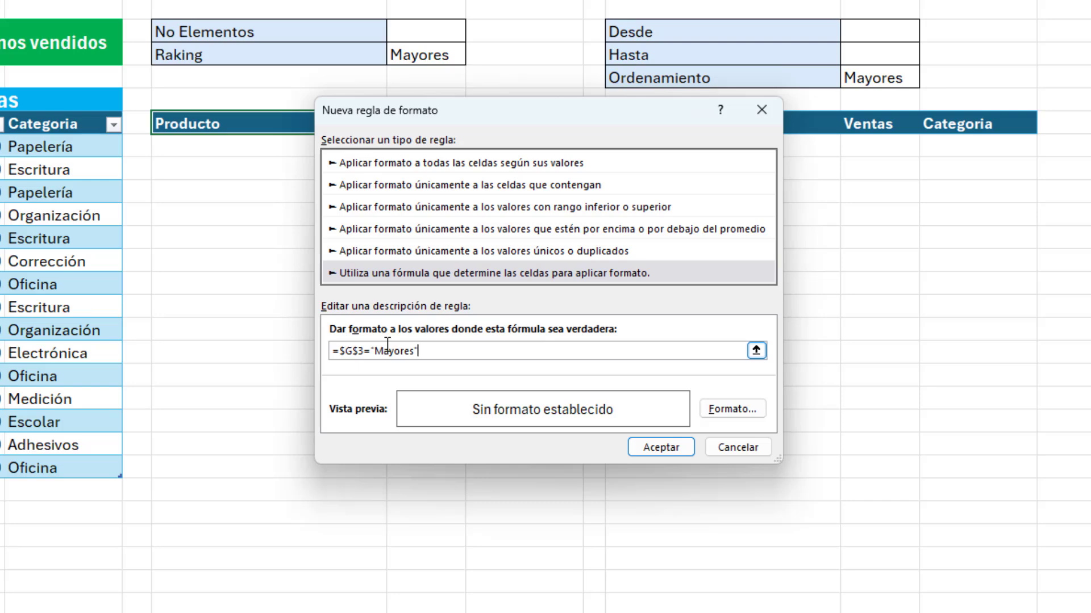
- Give the Mayores rule a light green fill and add it to the rule list
left_click(730, 408)
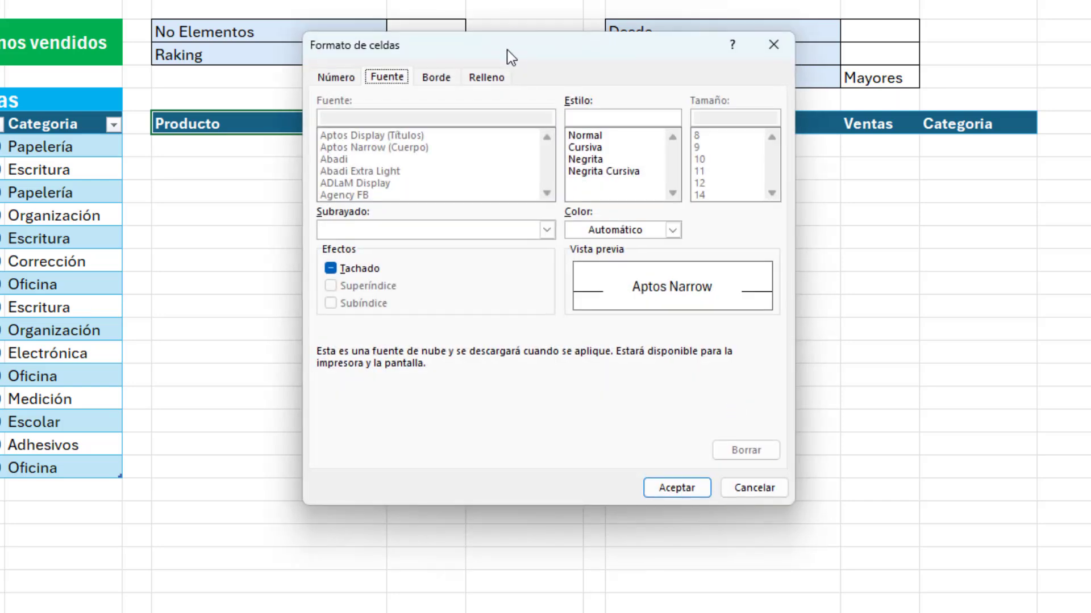
left_click(489, 77)
left_click(399, 258)
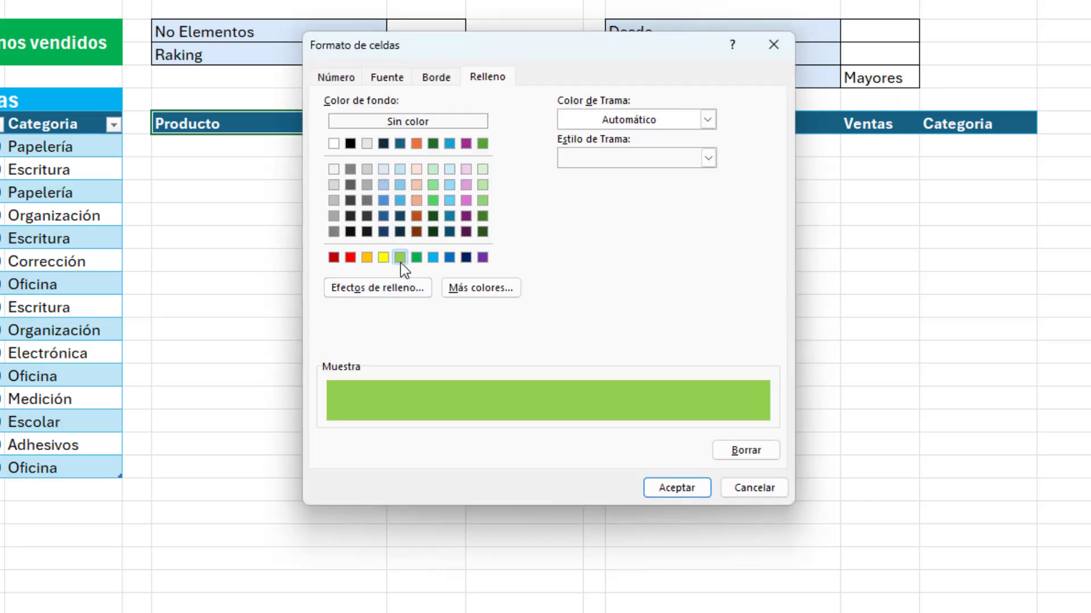
left_click(663, 489)
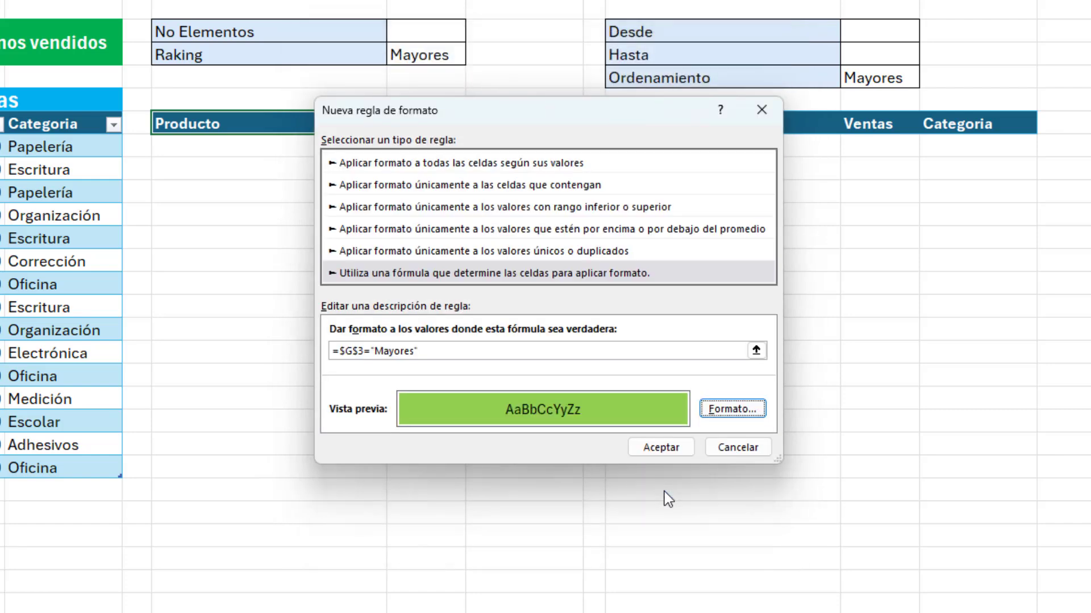
left_click(675, 452)
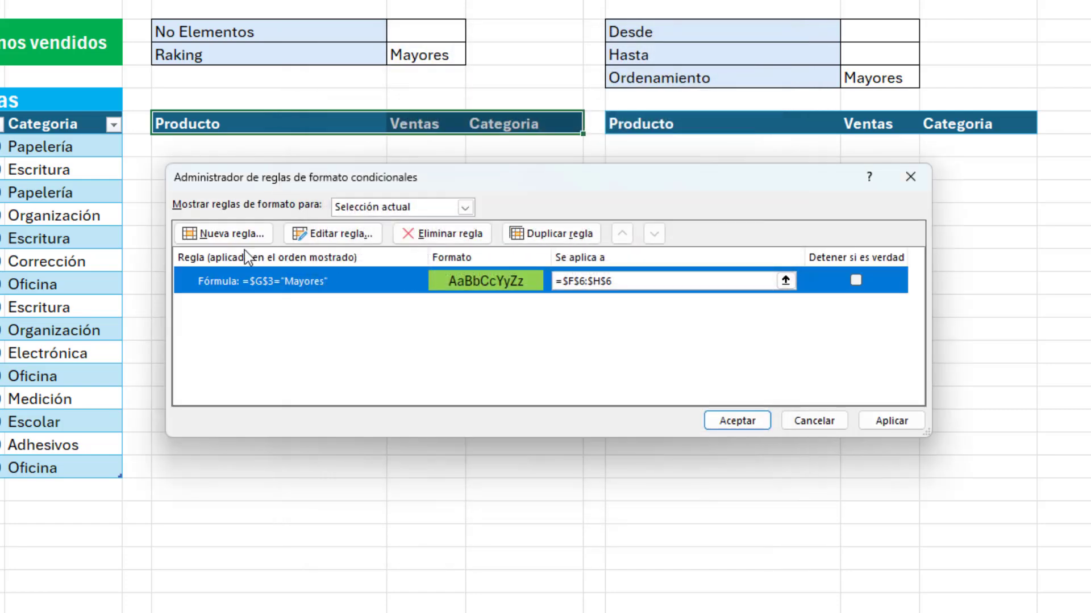
- Start a second formula-based rule for the same headers with the condition =$G$3="Menores"
left_click(237, 235)
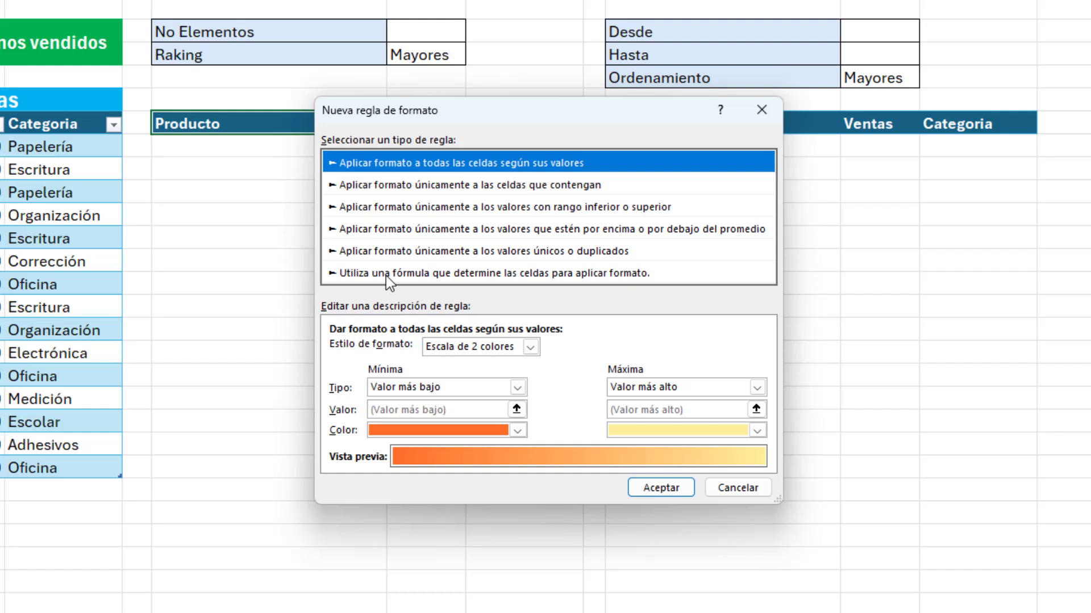
left_click(386, 275)
left_click(367, 349)
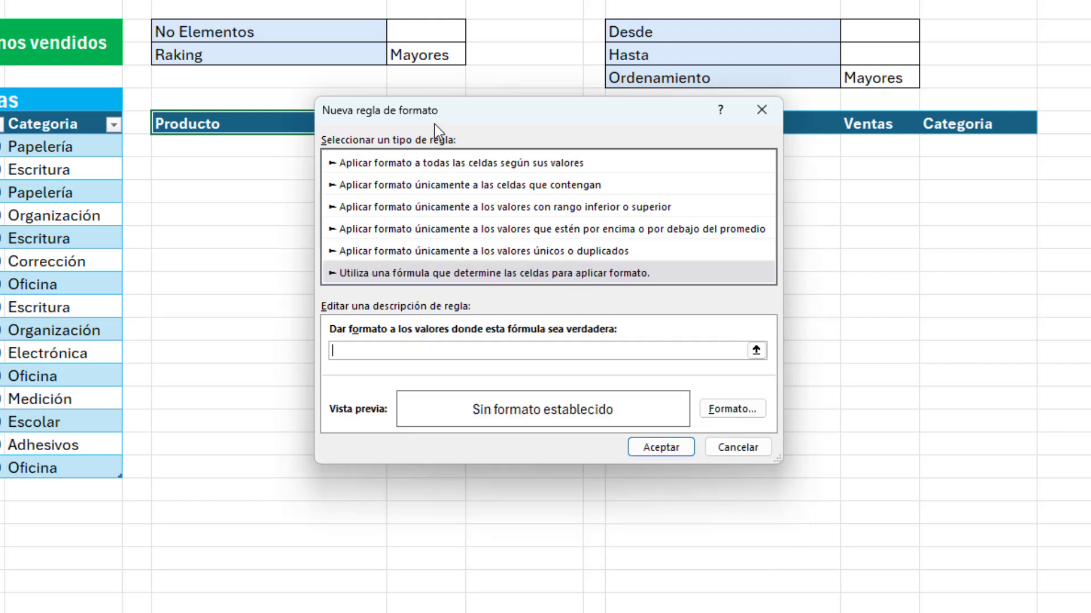
left_click(434, 56)
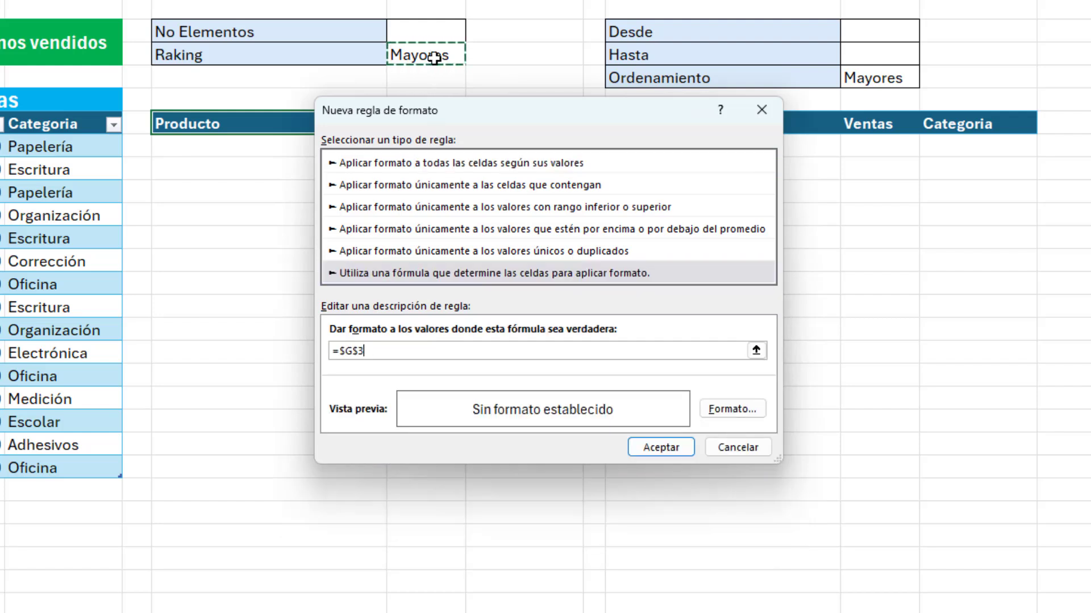
type("=\"Menores")
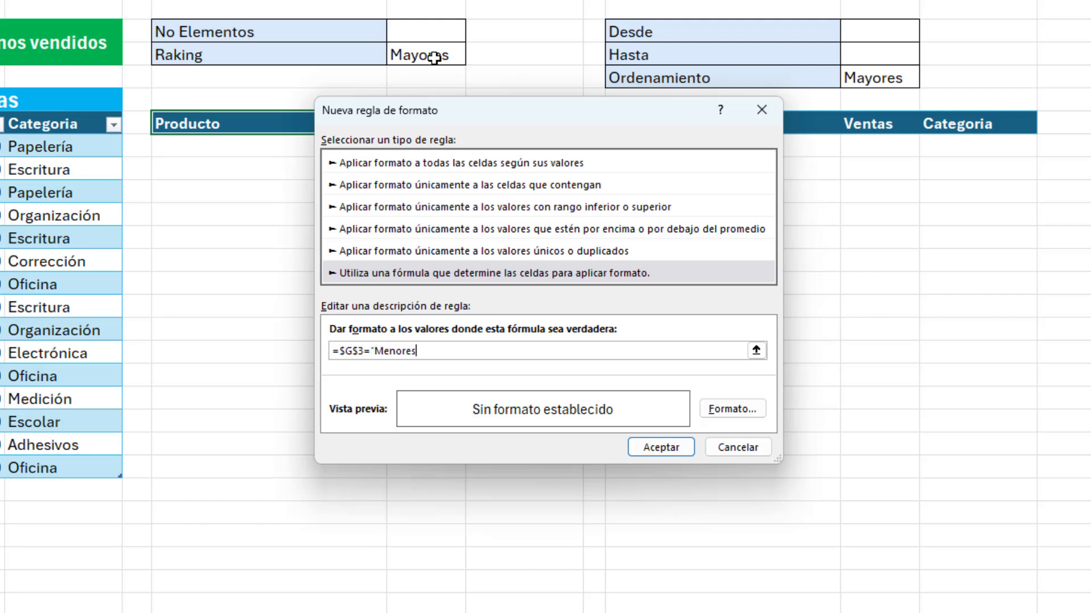
type("\"")
key("Tab")
- Give the Menores rule a red fill and apply both conditional formatting rules to the headers
left_click(728, 410)
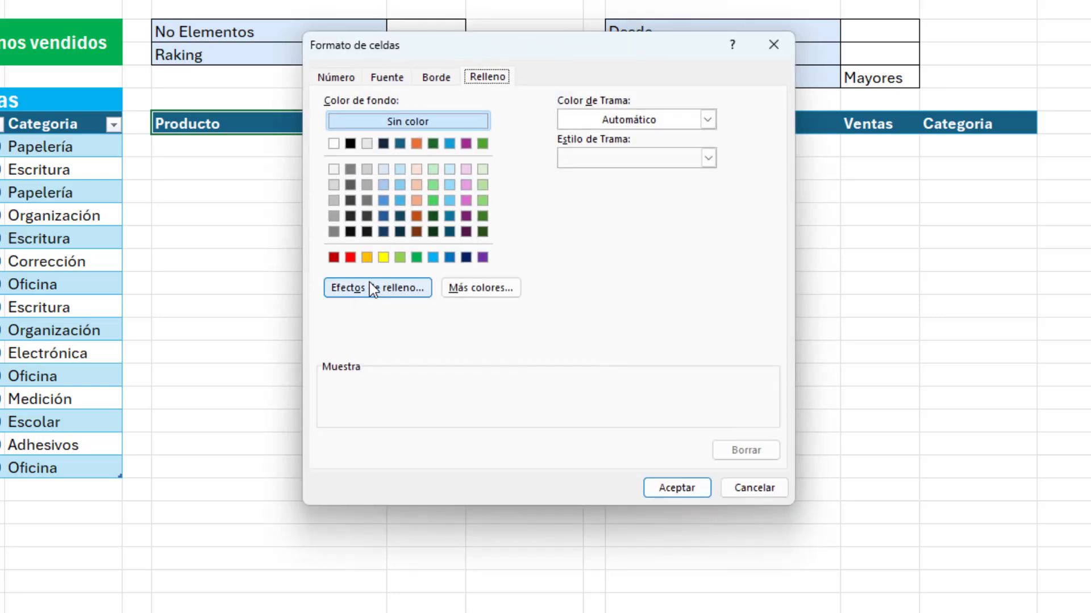
left_click(350, 258)
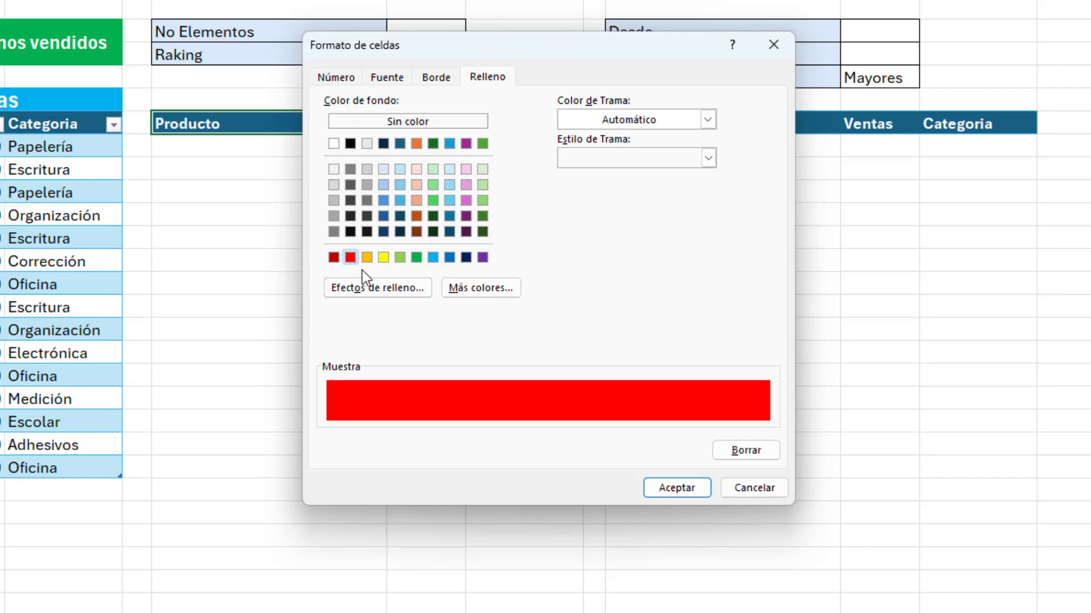
left_click(679, 494)
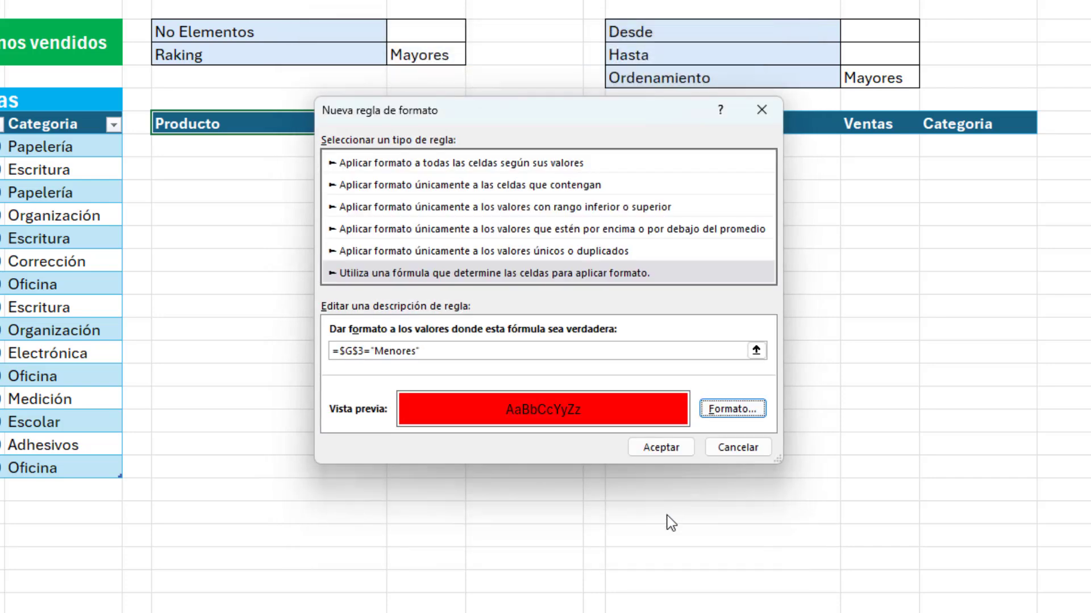
left_click(677, 446)
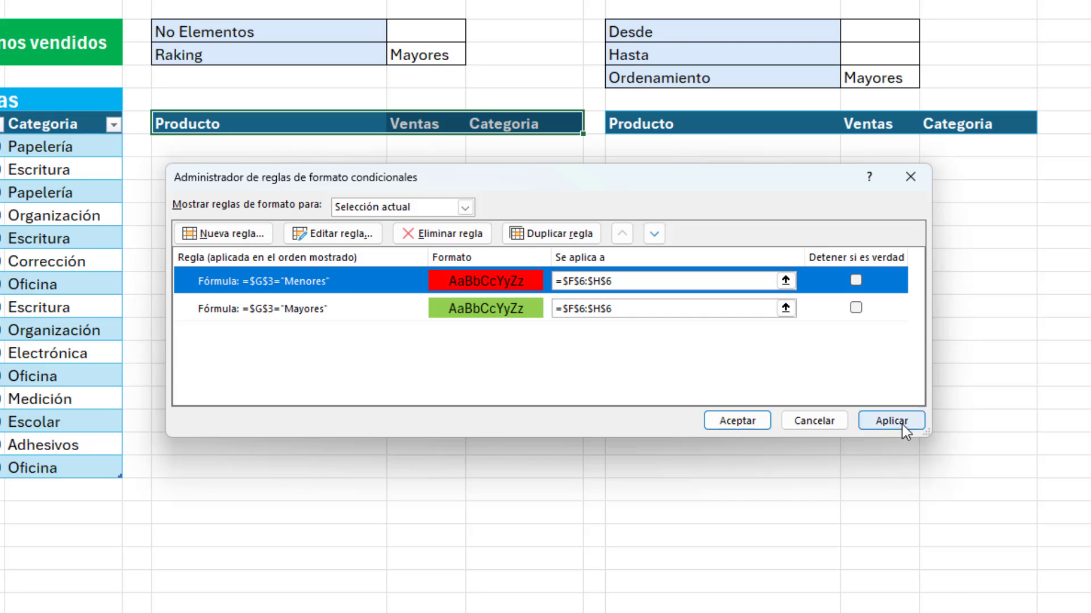
left_click(866, 427)
left_click(764, 423)
- Test the header colours by switching the Raking cell G3 between Menores and Mayores, finishing on Menores
left_click(455, 54)
left_click(474, 56)
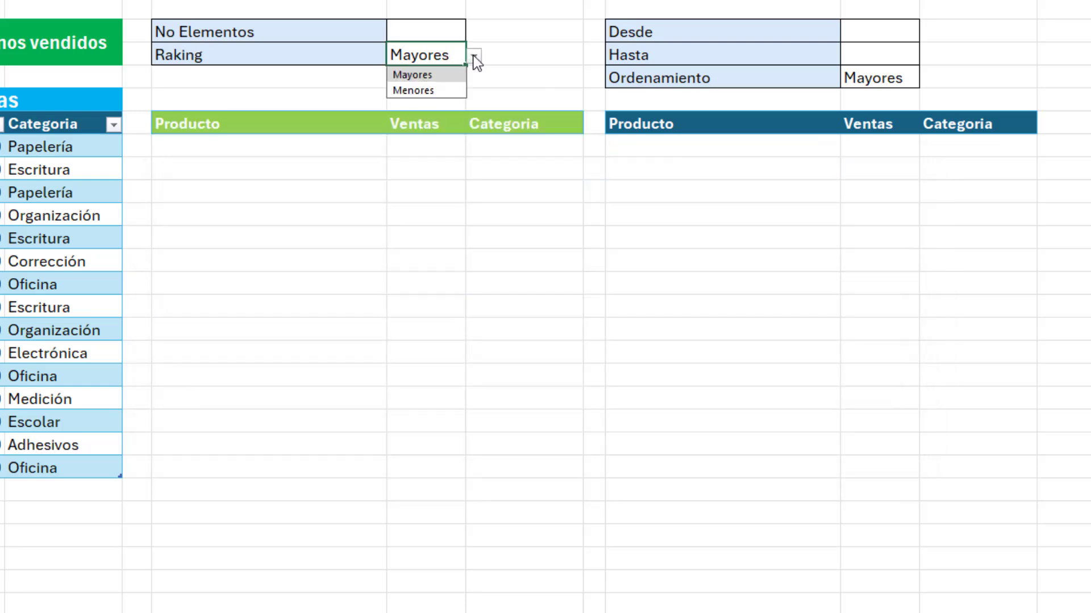
left_click(456, 89)
left_click(473, 56)
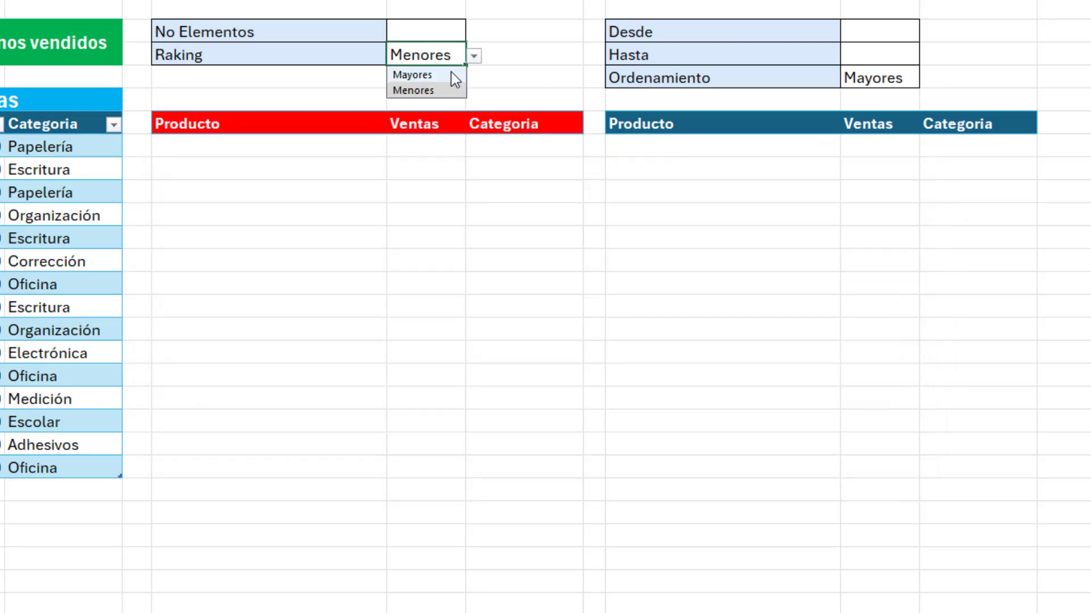
left_click(451, 74)
left_click(474, 56)
left_click(456, 89)
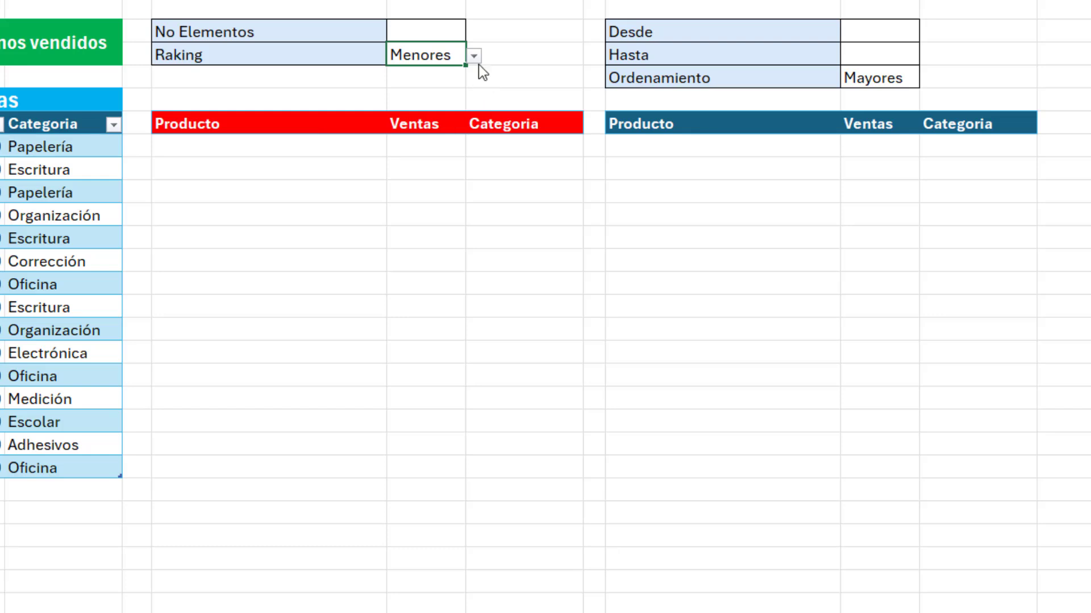
left_click(475, 58)
left_click(459, 77)
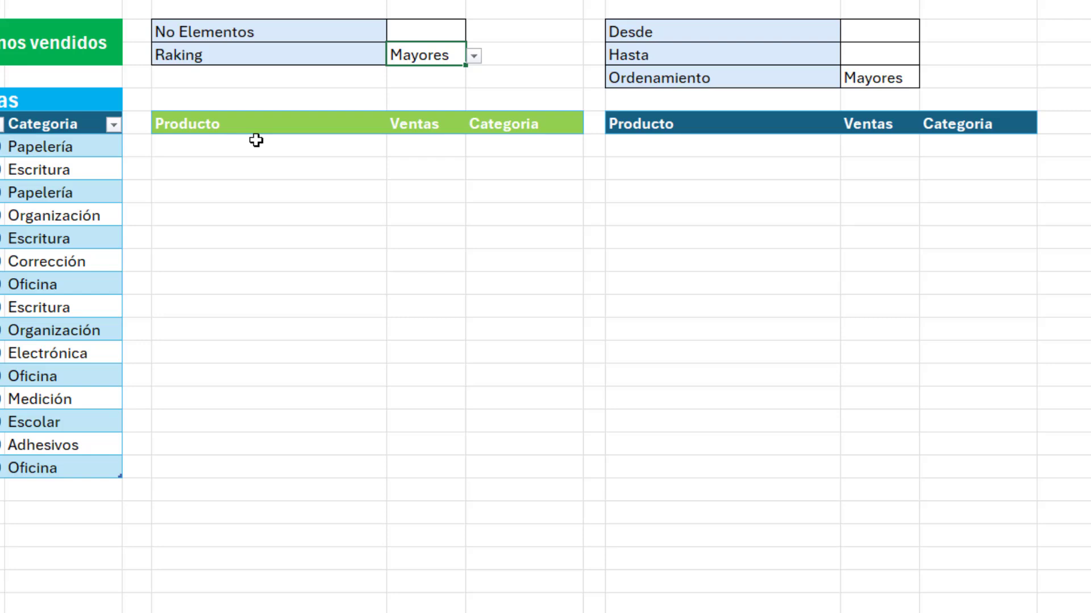
left_click(473, 56)
left_click(450, 90)
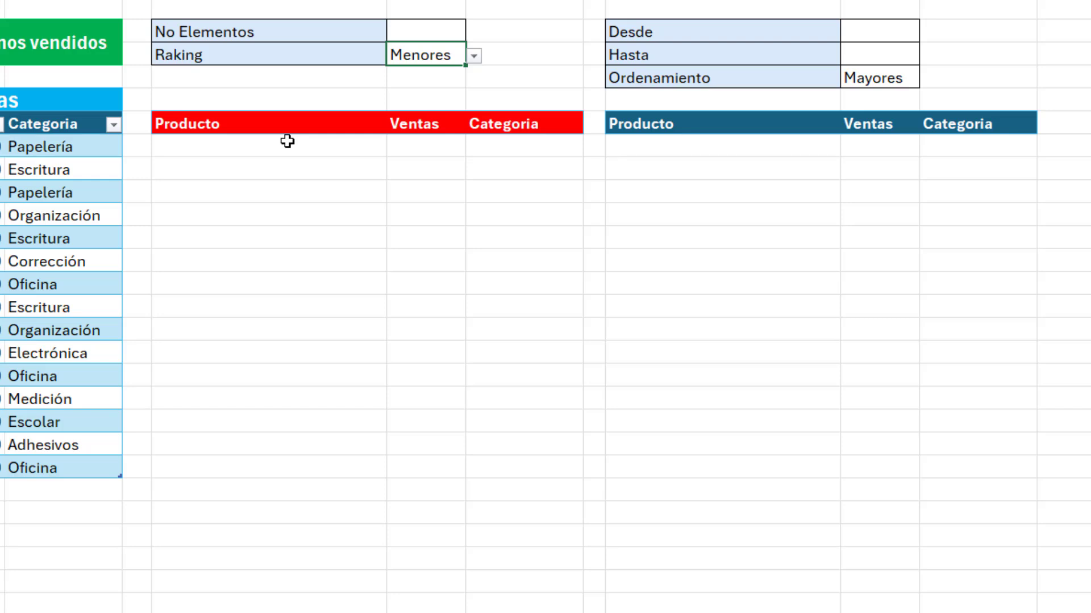
- Start an ORDENARPOR formula in F7 that sorts the ventas table by its ventas[Ventas] column
left_click(411, 29)
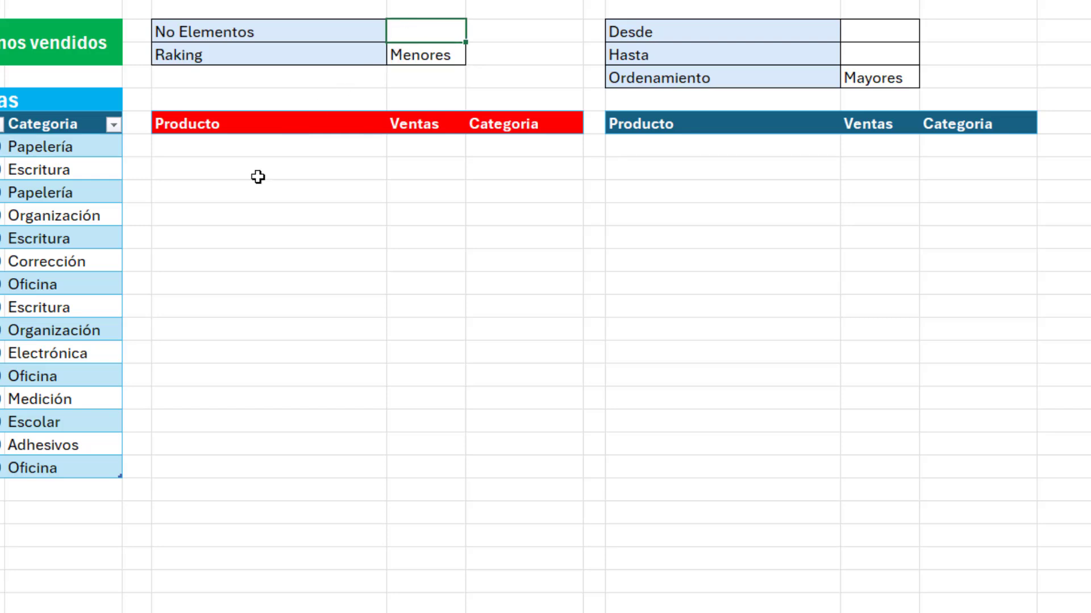
left_click(193, 151)
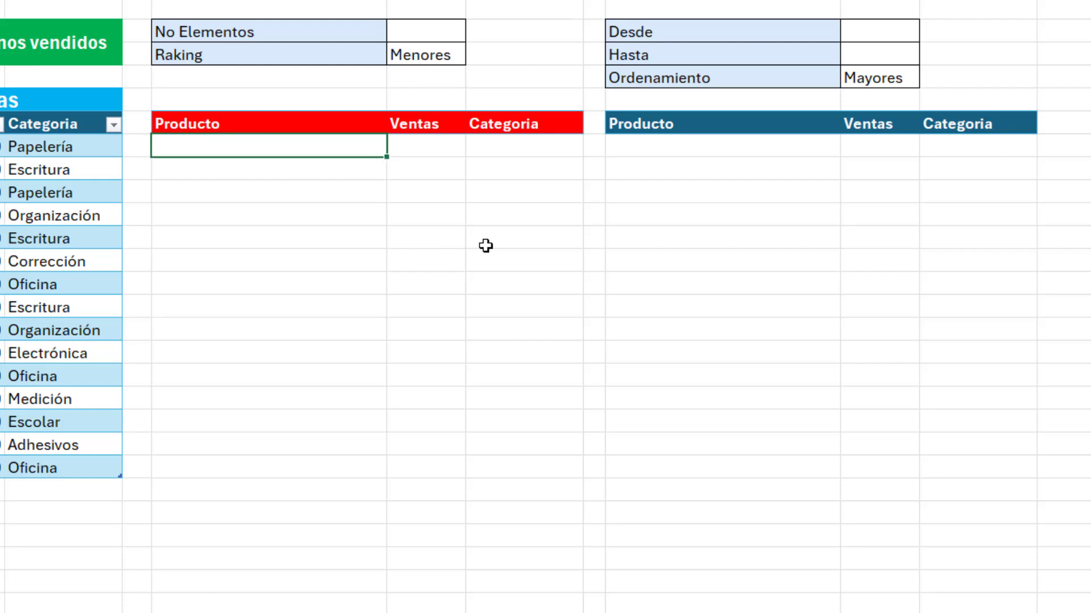
type("=")
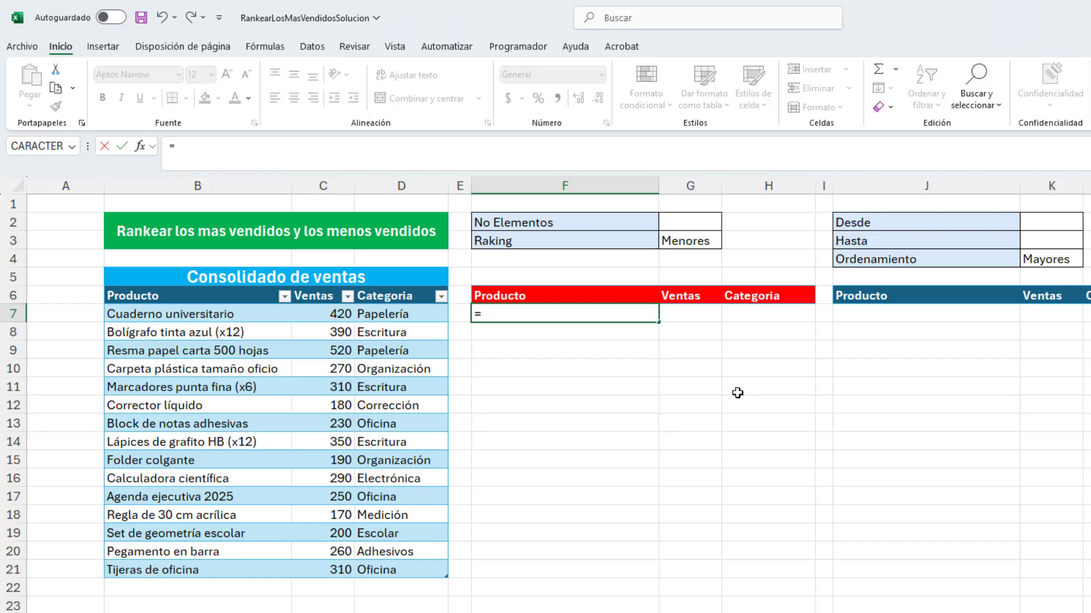
type("or")
key("Down")
key("Tab")
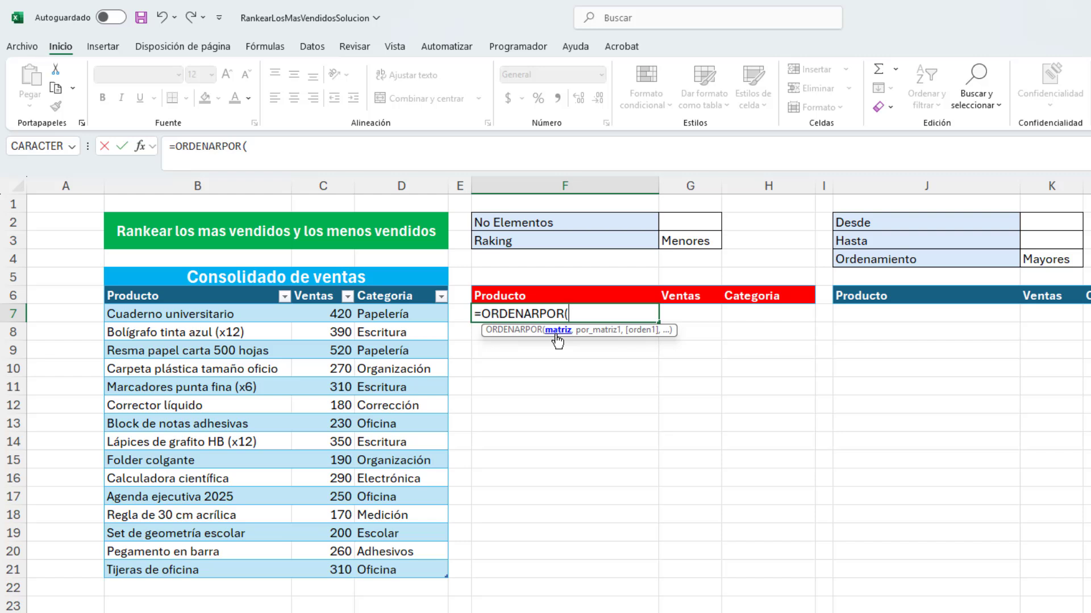
left_click(101, 284)
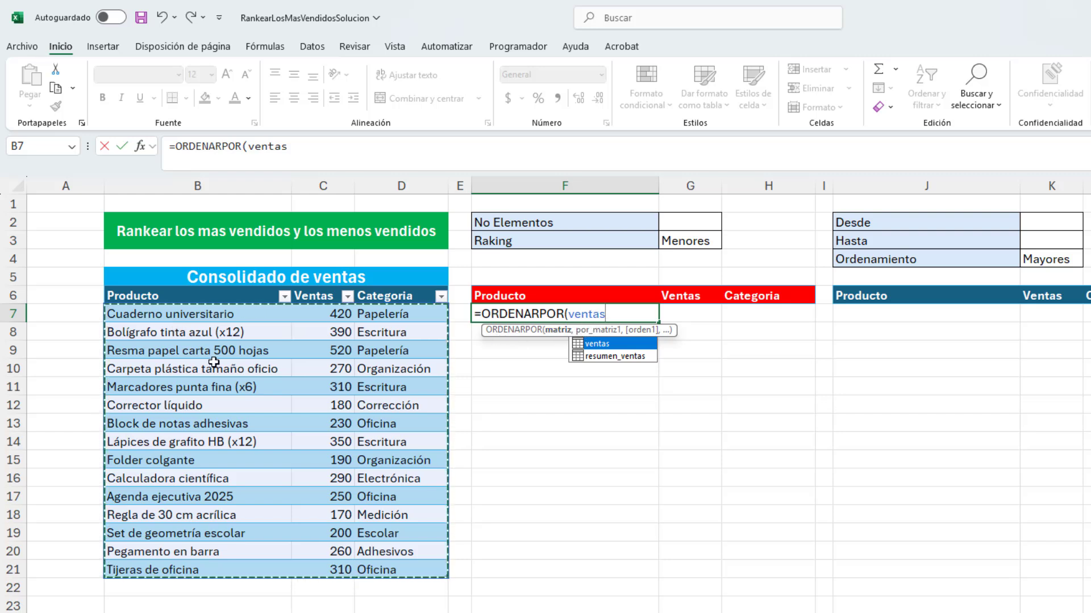
type(",")
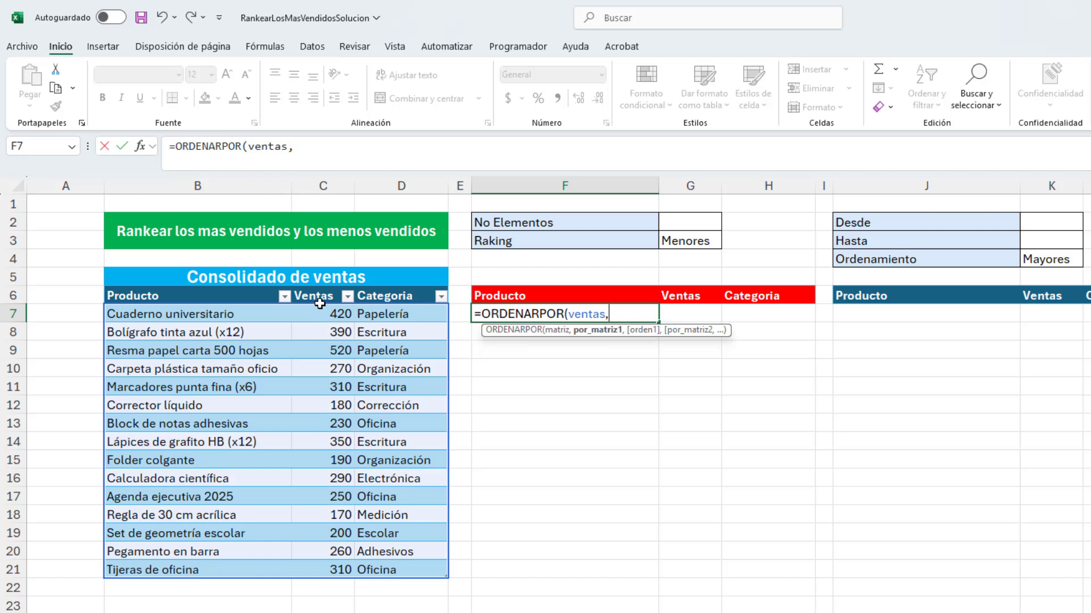
left_click(318, 284)
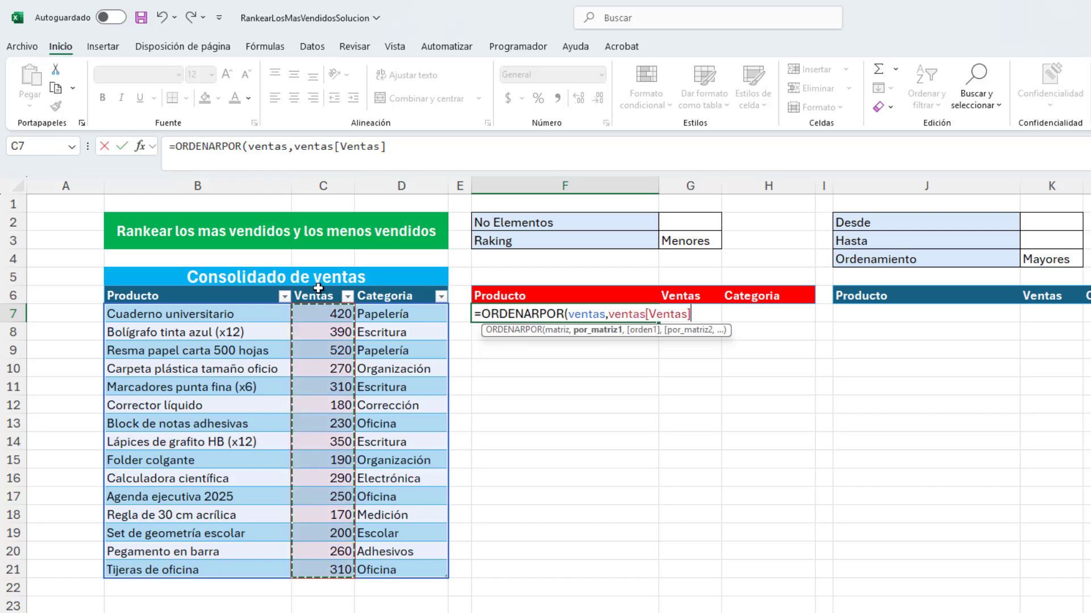
type(",")
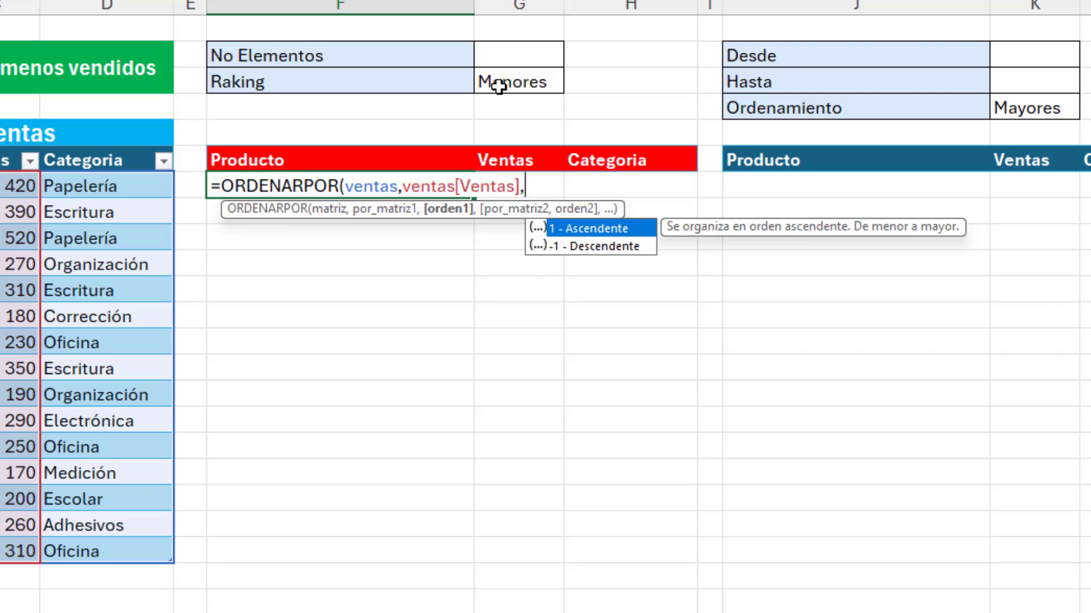
- Add a CAMBIAR function as the sort order argument, evaluating G3 and returning 1 for "Menores"
type("CAMBIAR")
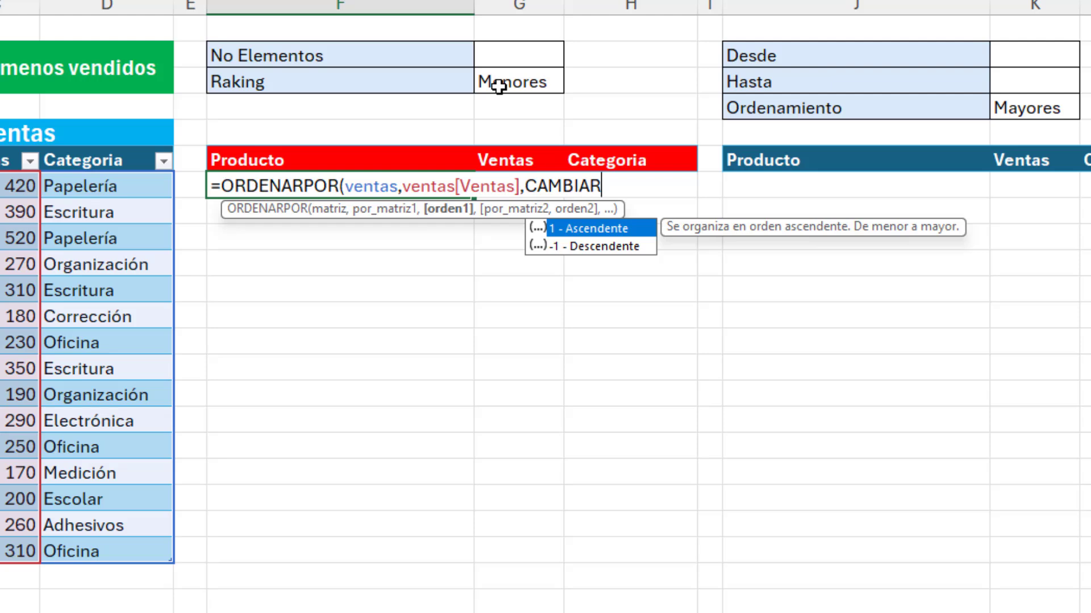
type("(")
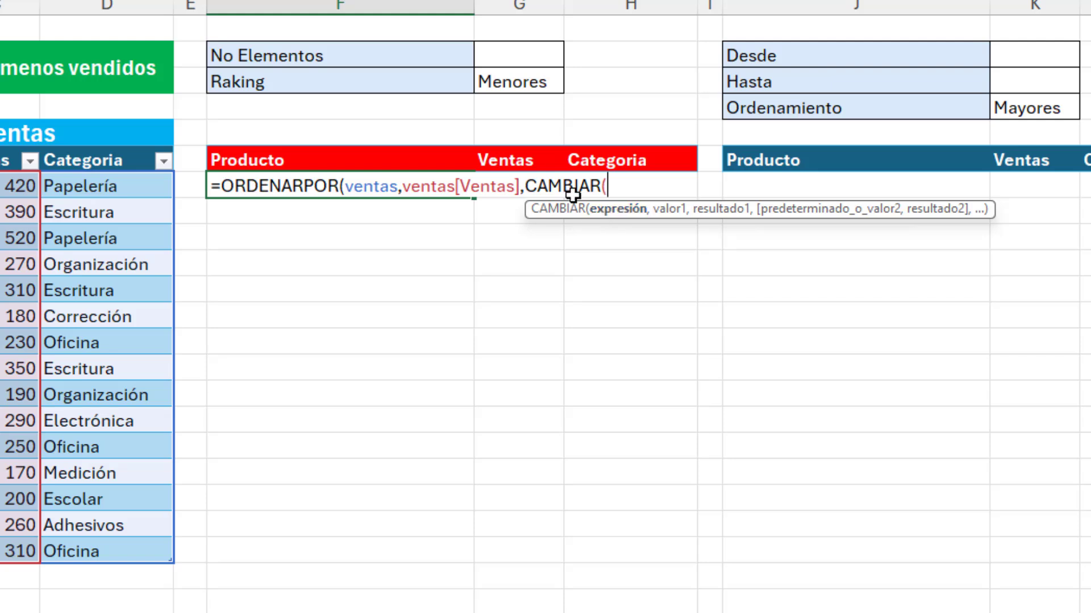
left_click(505, 83)
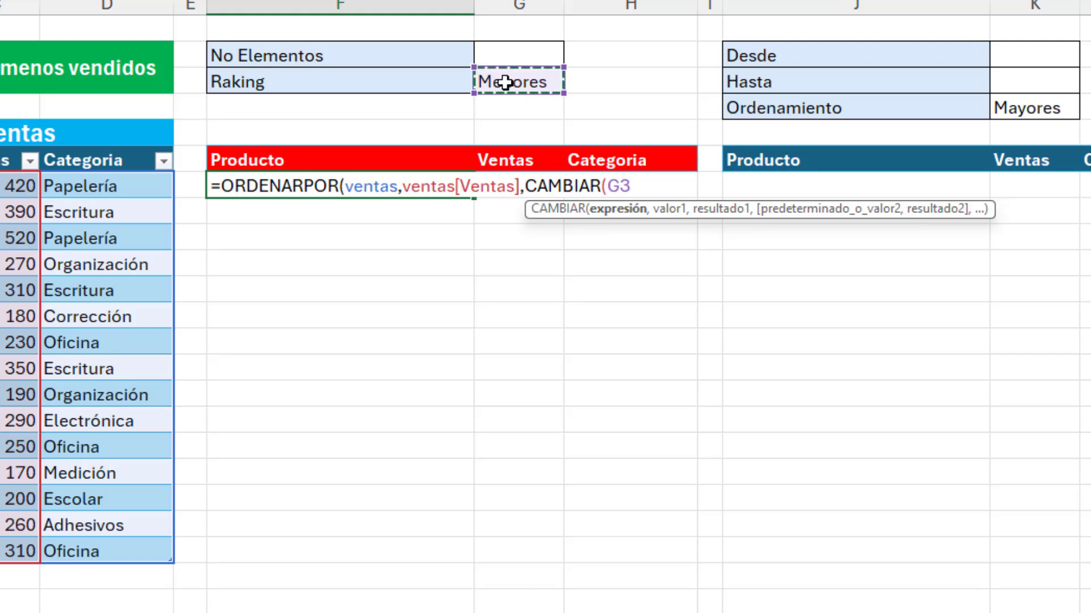
type(",")
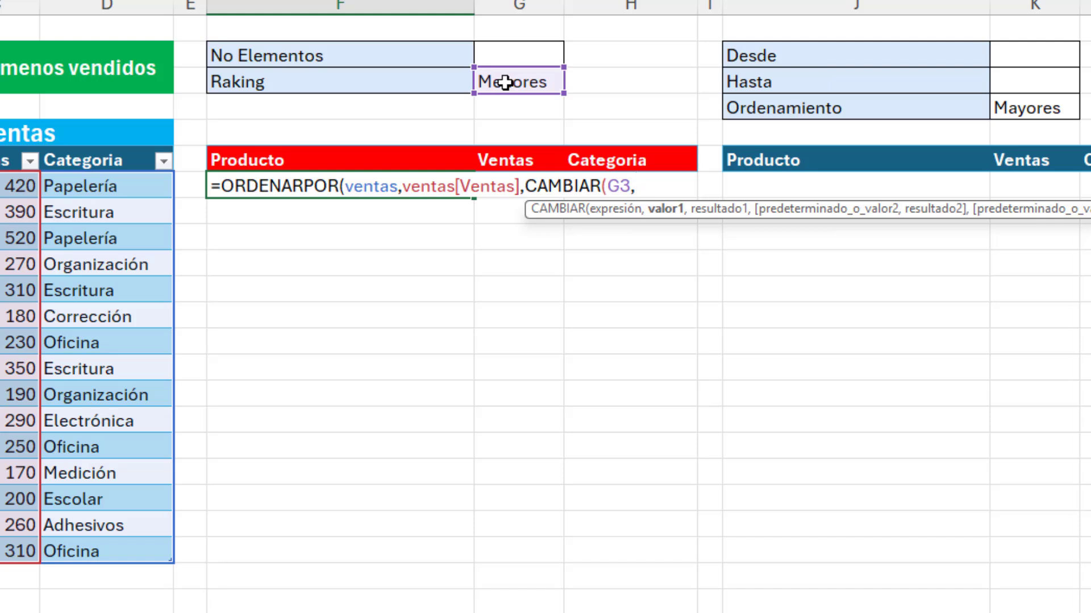
type("\"mE")
key("BackSpace")
key("BackSpace")
type("Menores")
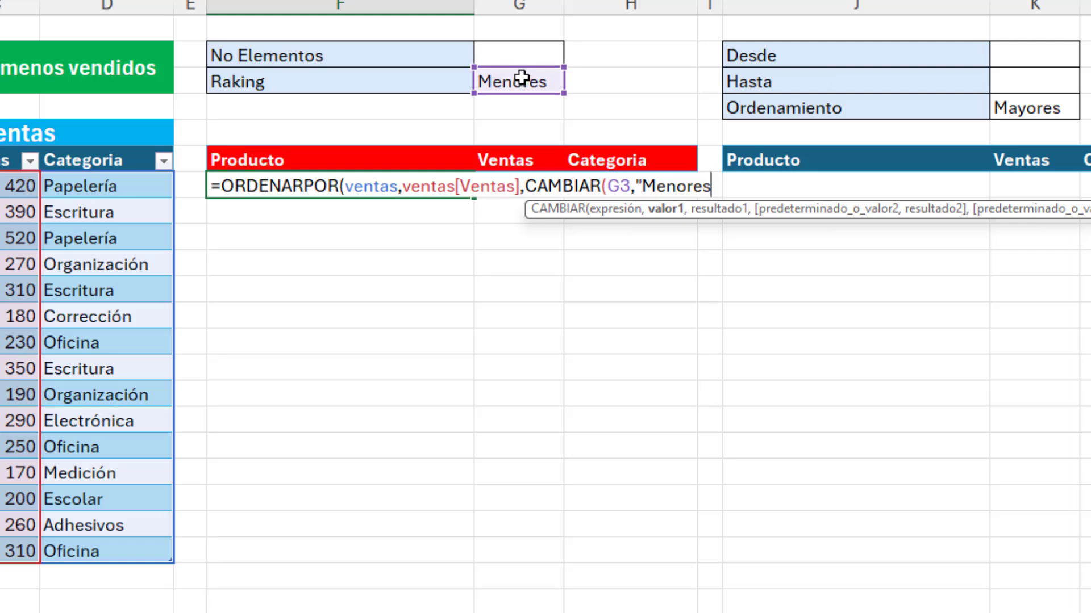
type("\",1")
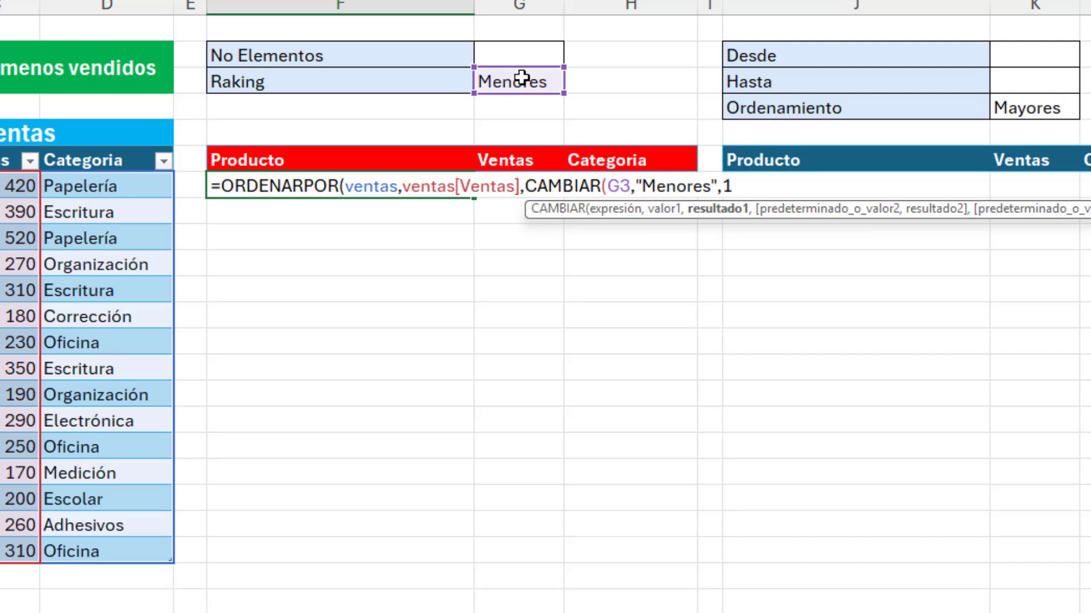
- Add the "Mayores" case returning -1 to CAMBIAR, close both functions and enter the formula
type(",")
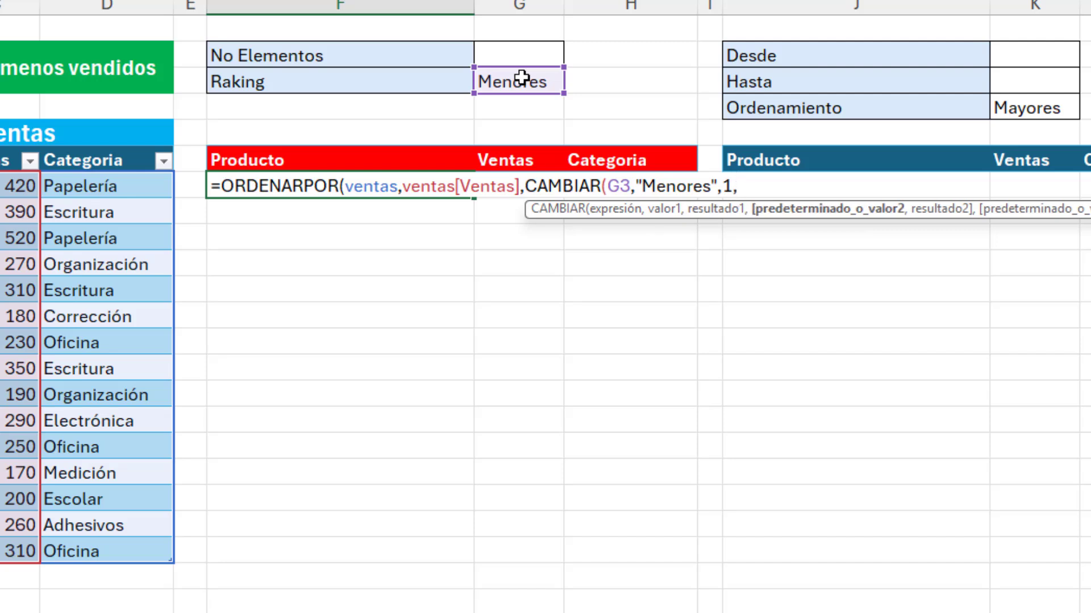
type("\"Mayores\",-1")
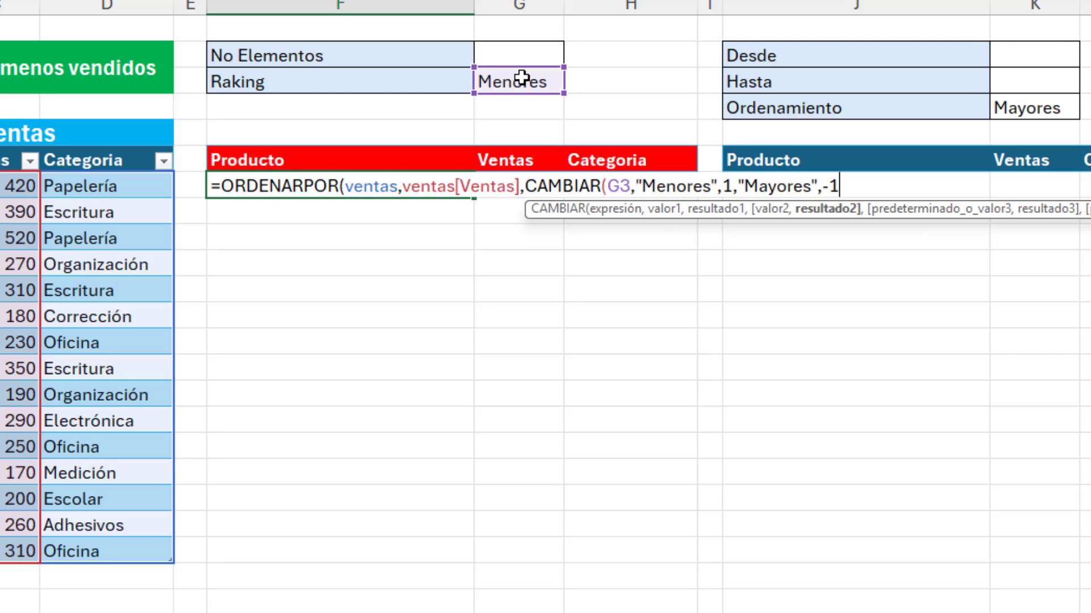
type(")")
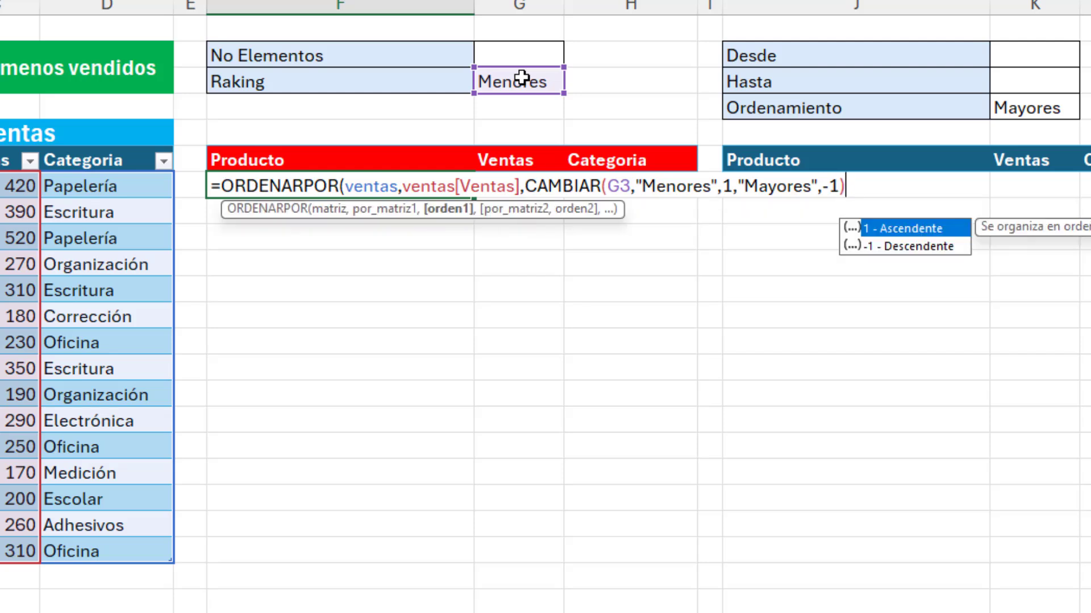
type(")")
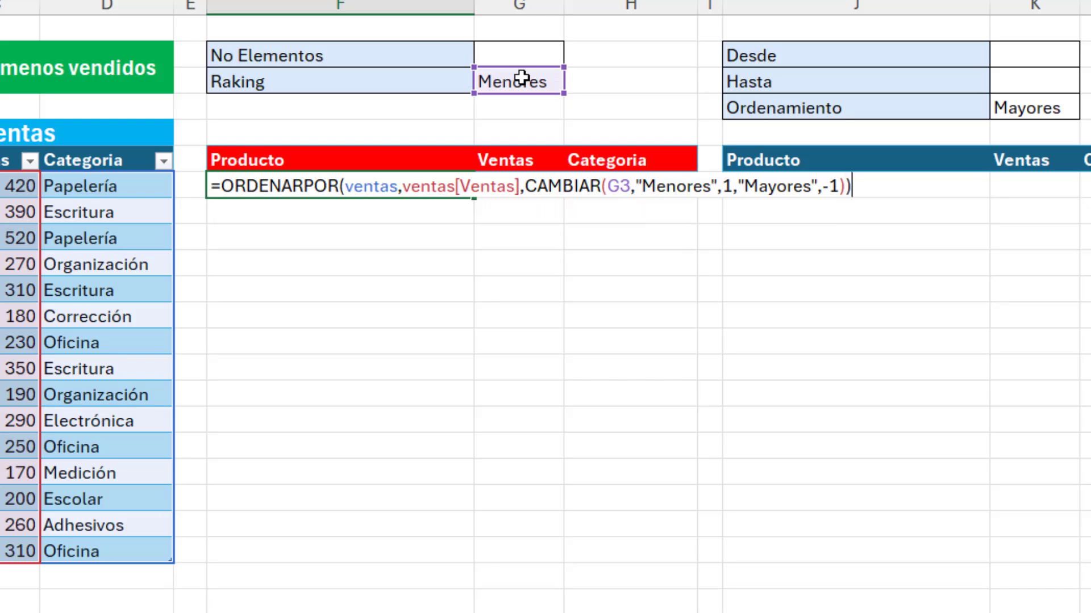
key("Return")
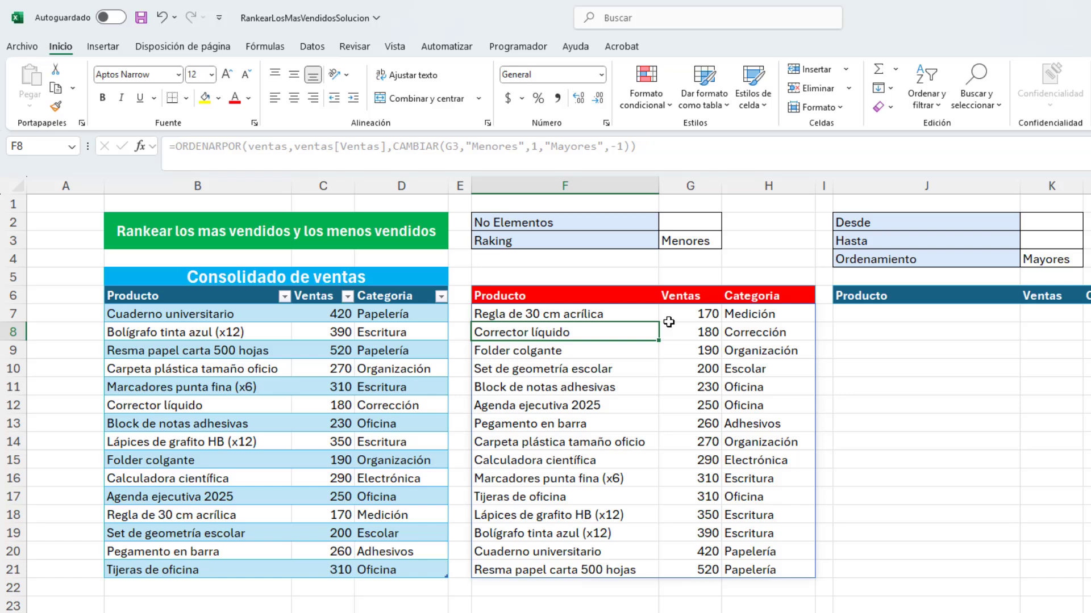
- Test the sorted list by switching the Raking cell G3 to Mayores and back to Menores
left_click(696, 243)
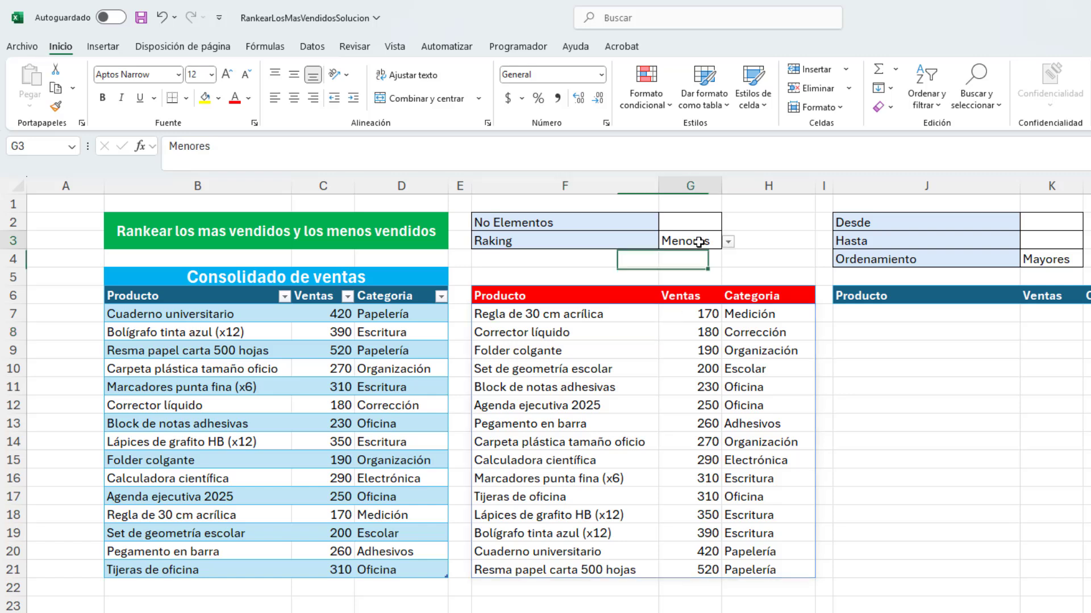
left_click(728, 244)
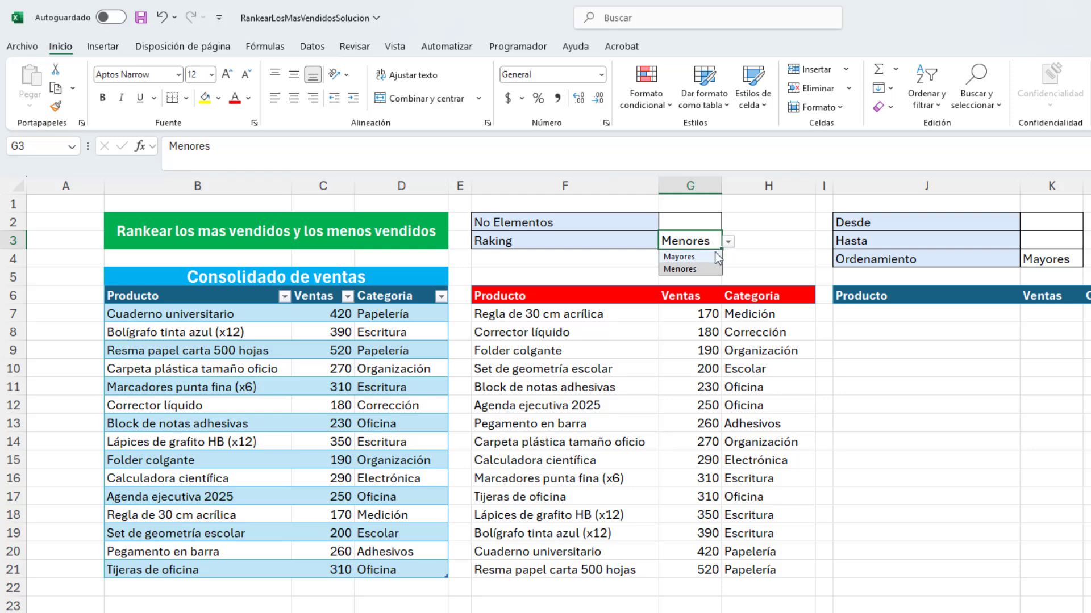
left_click(711, 257)
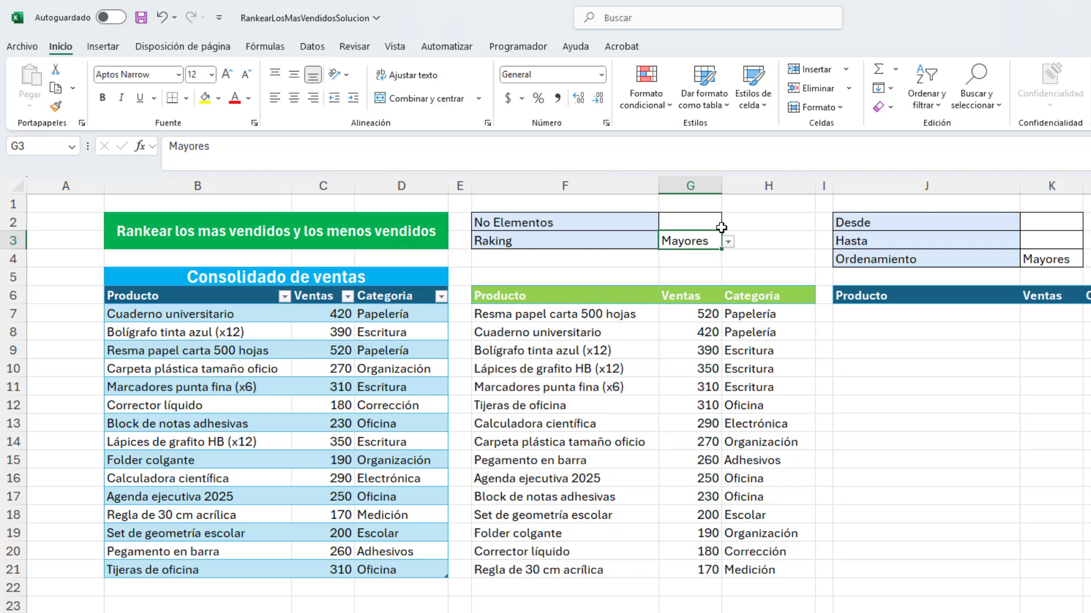
left_click(729, 242)
left_click(715, 270)
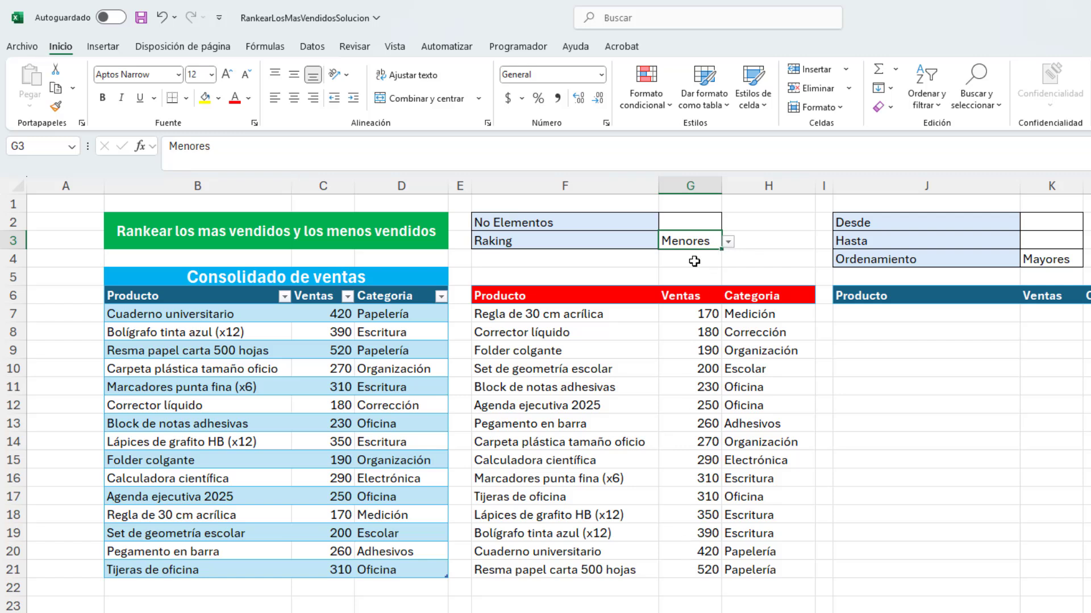
- Wrap the ORDENARPOR formula in F7 in a TOMAR function that takes its number of rows from G2
left_click(562, 318)
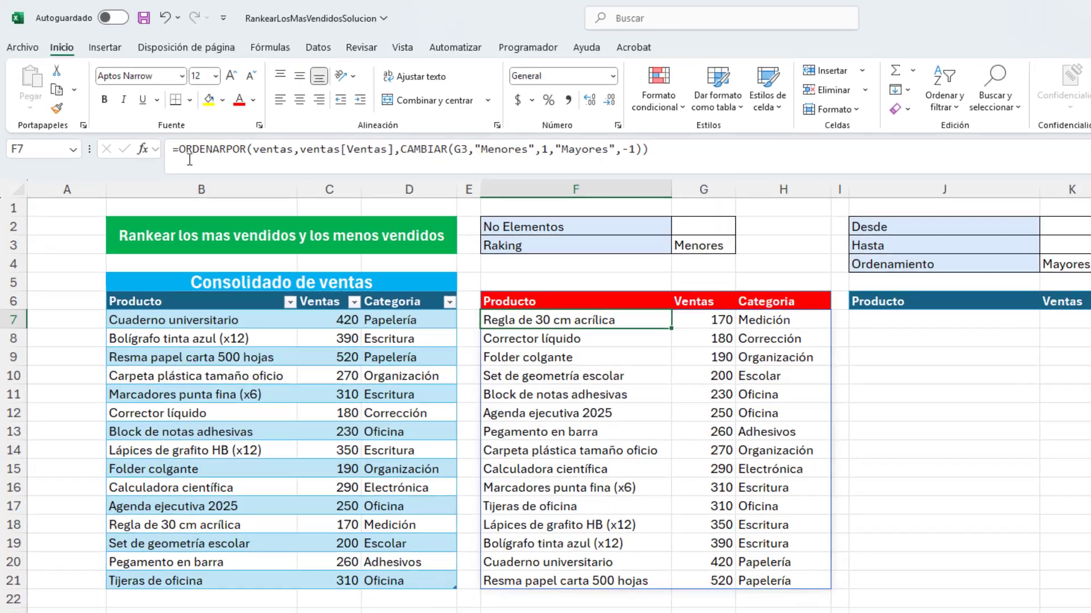
left_click(176, 148)
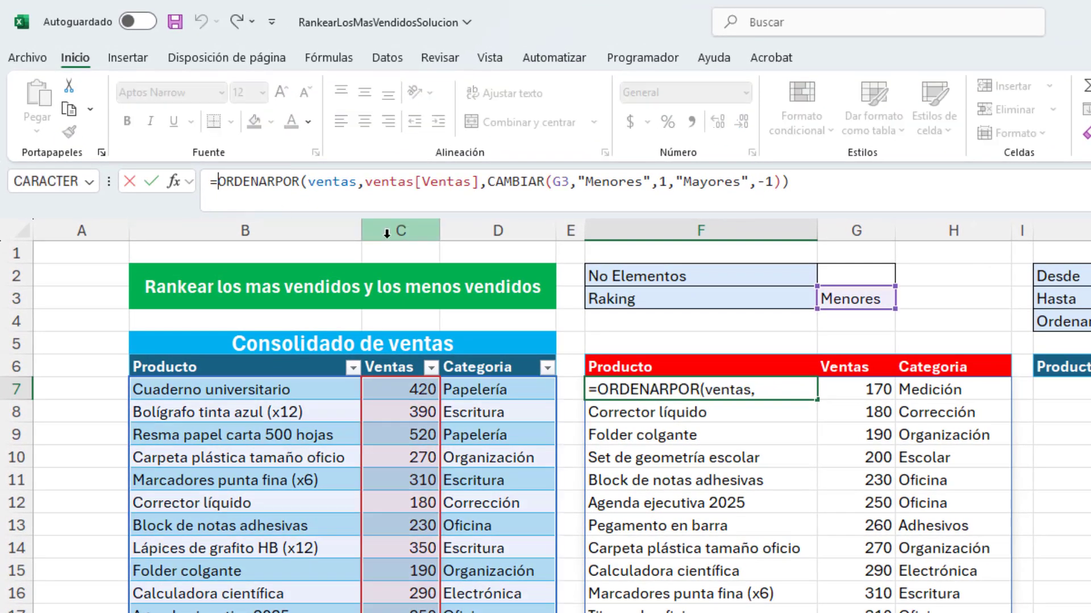
type("TOMAR(")
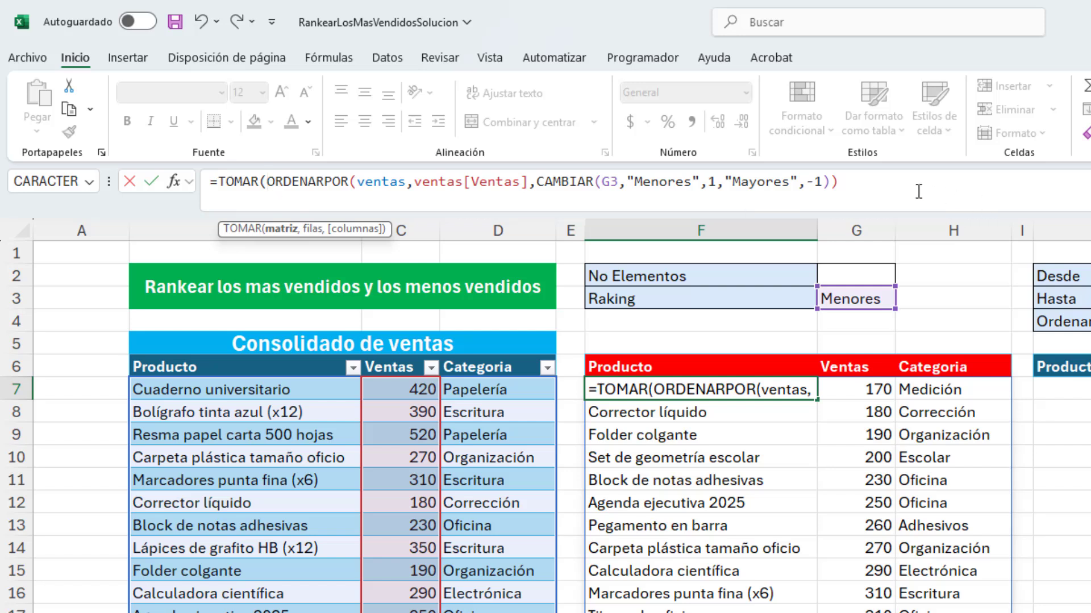
left_click(889, 183)
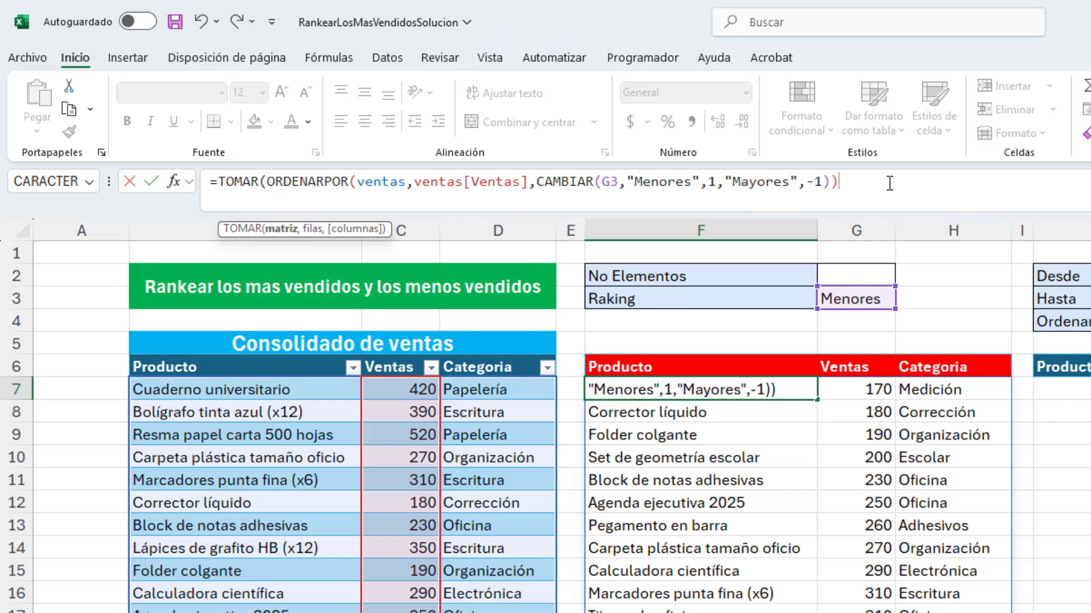
type(",")
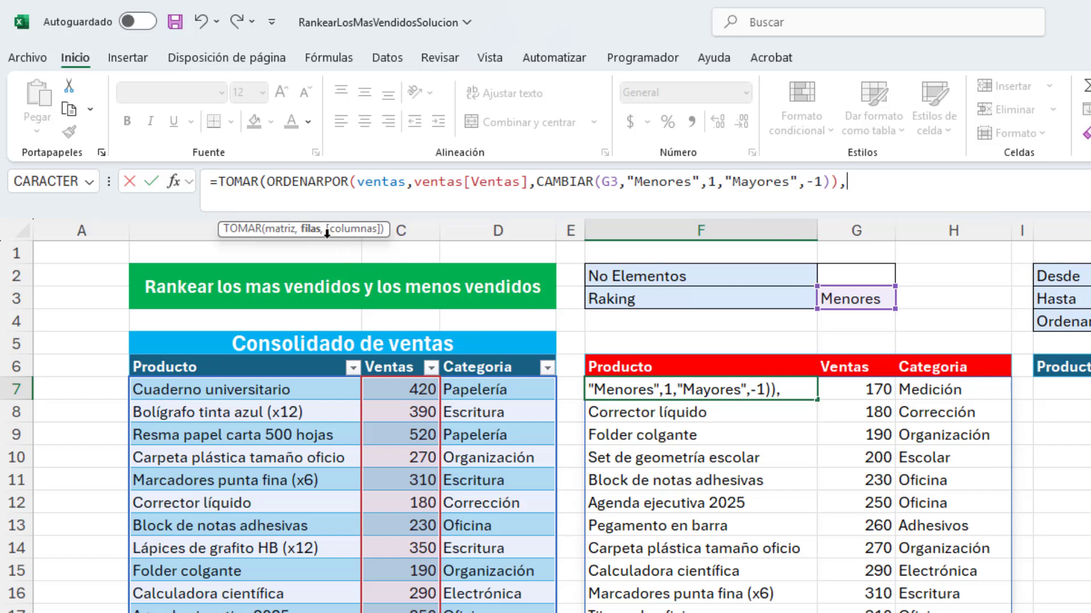
left_click(852, 279)
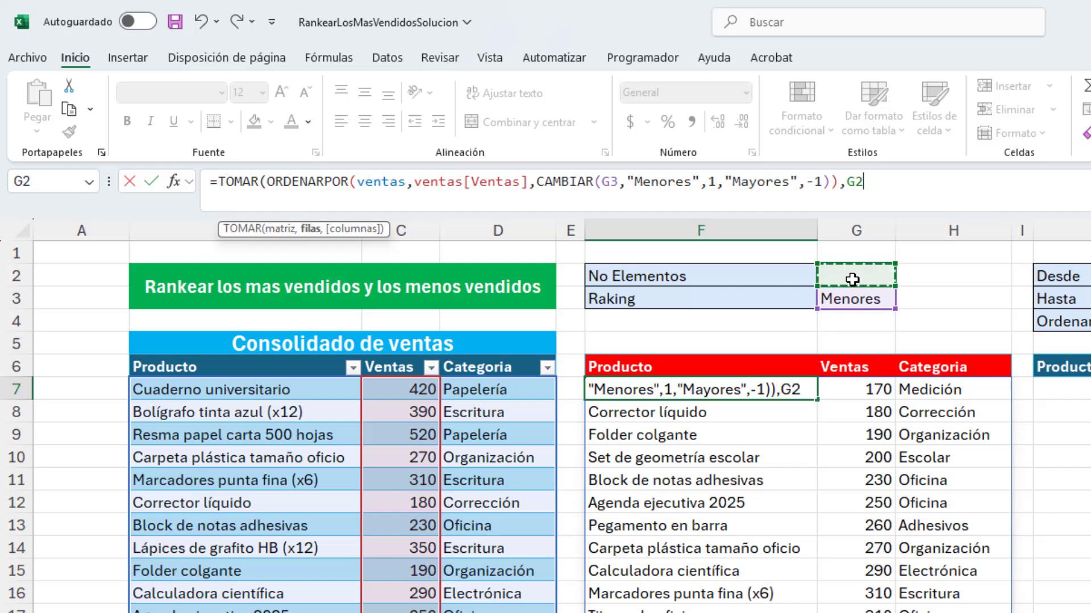
type(")")
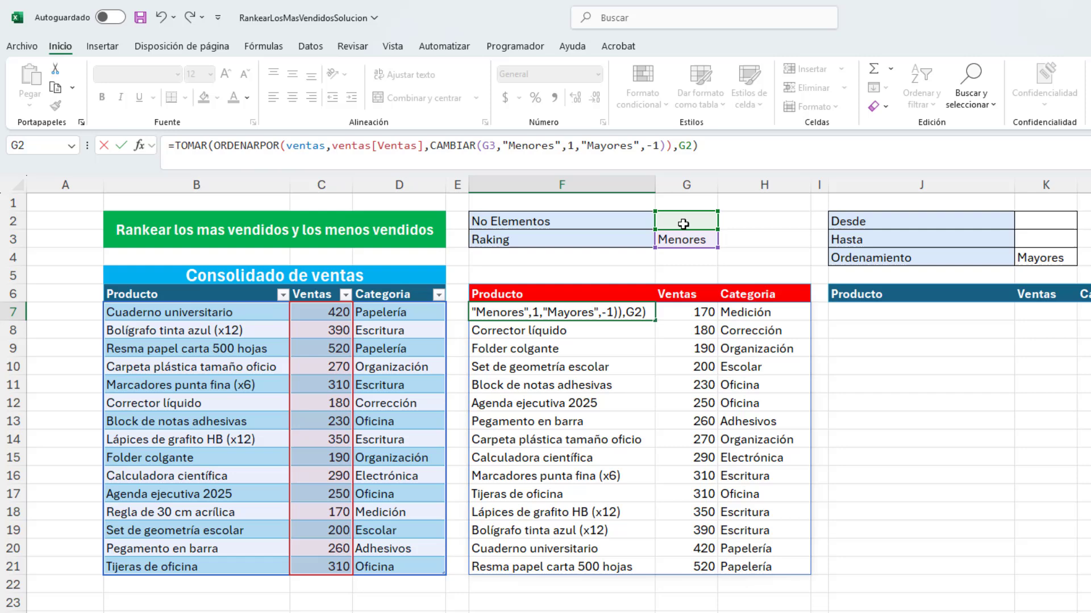
key("Return")
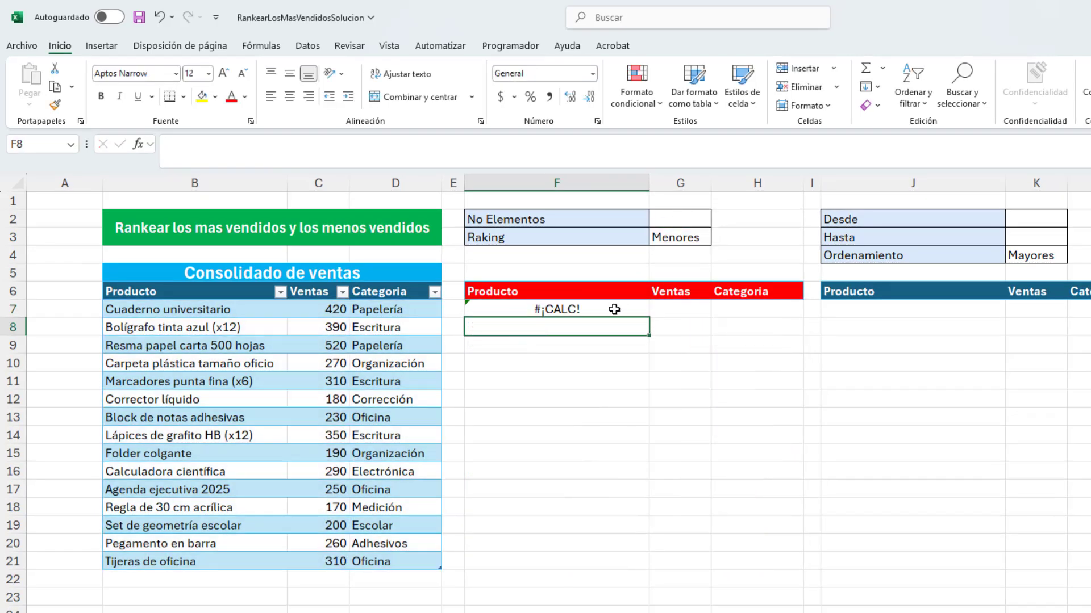
- Set No Elementos in G2 to 4 and switch the Raking cell G3 to Mayores
left_click(680, 221)
type("4")
key("Return")
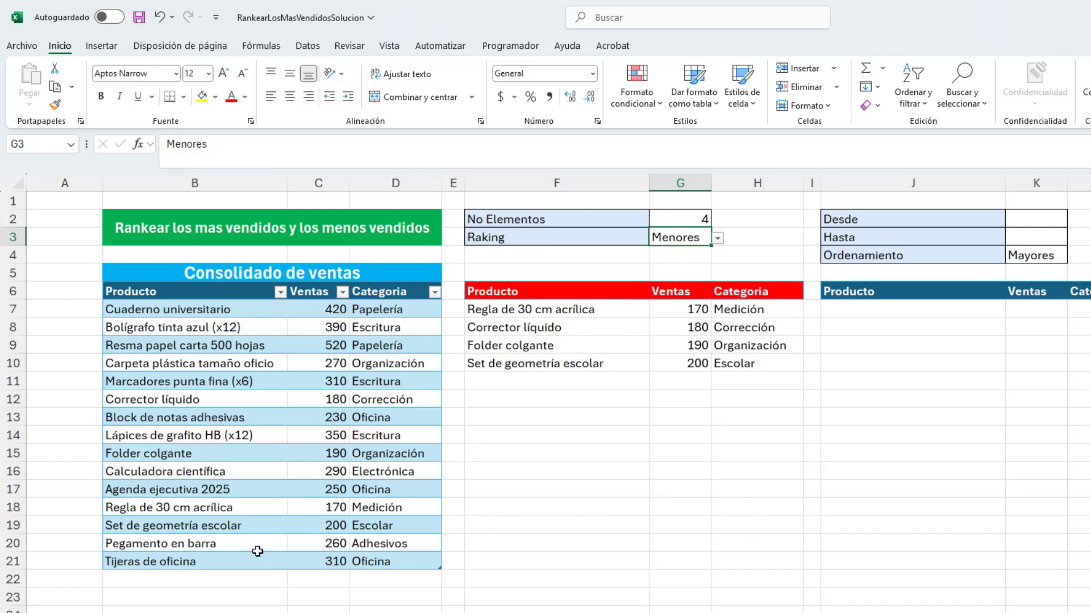
left_click(717, 239)
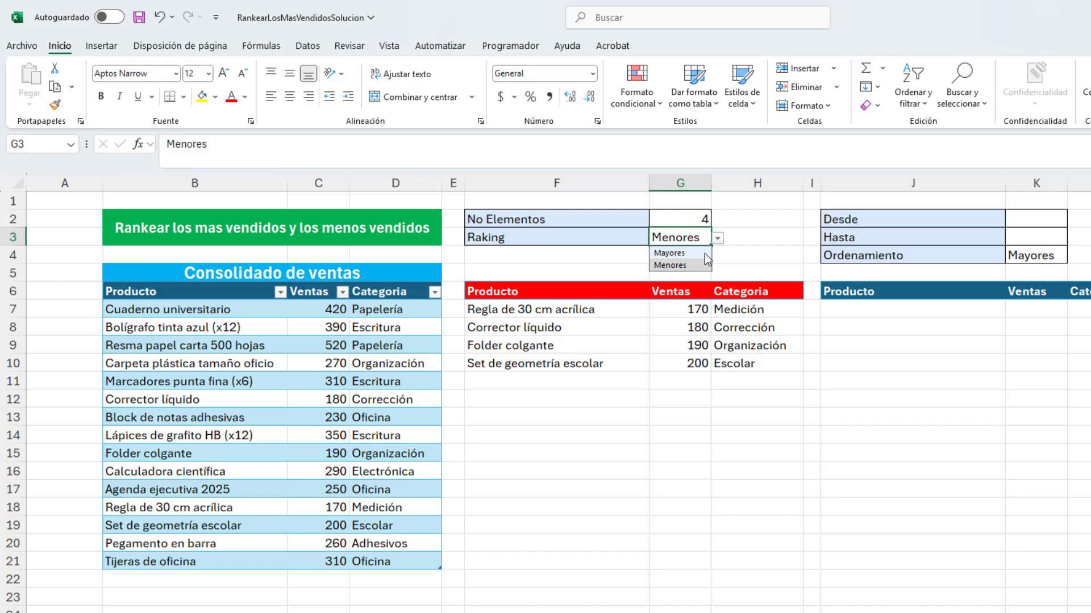
left_click(704, 253)
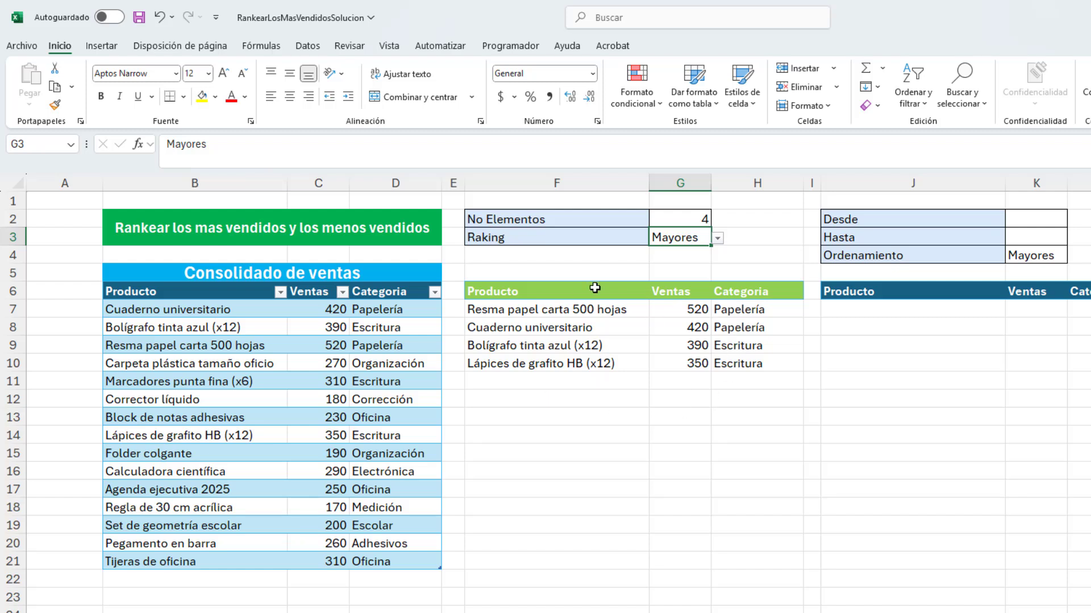
- Set No Elementos in G2 to 5 and switch the Raking cell G3 to Menores
left_click(703, 217)
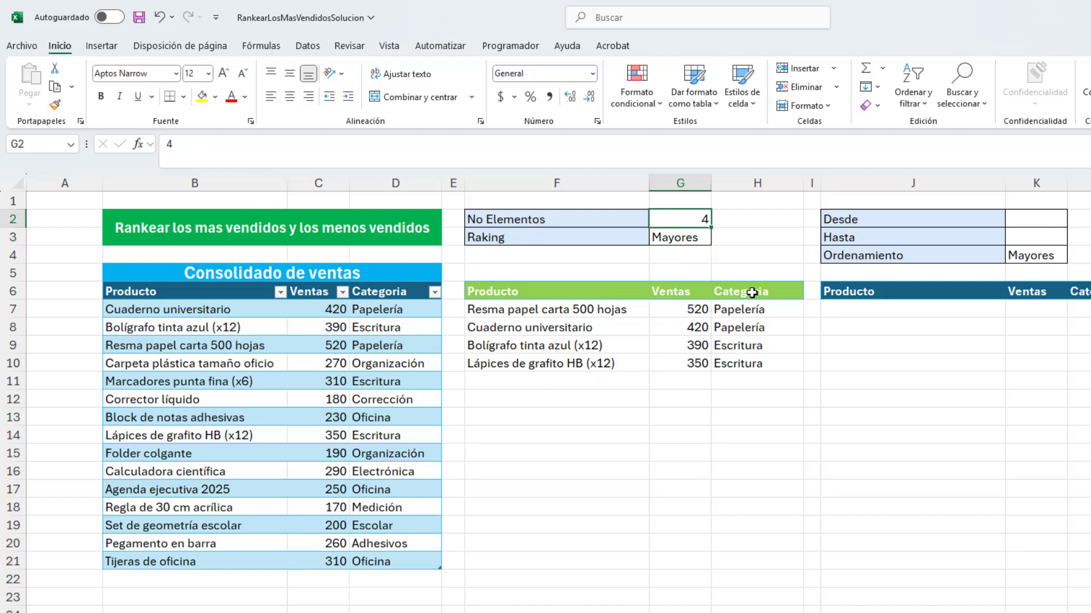
type("5")
key("Return")
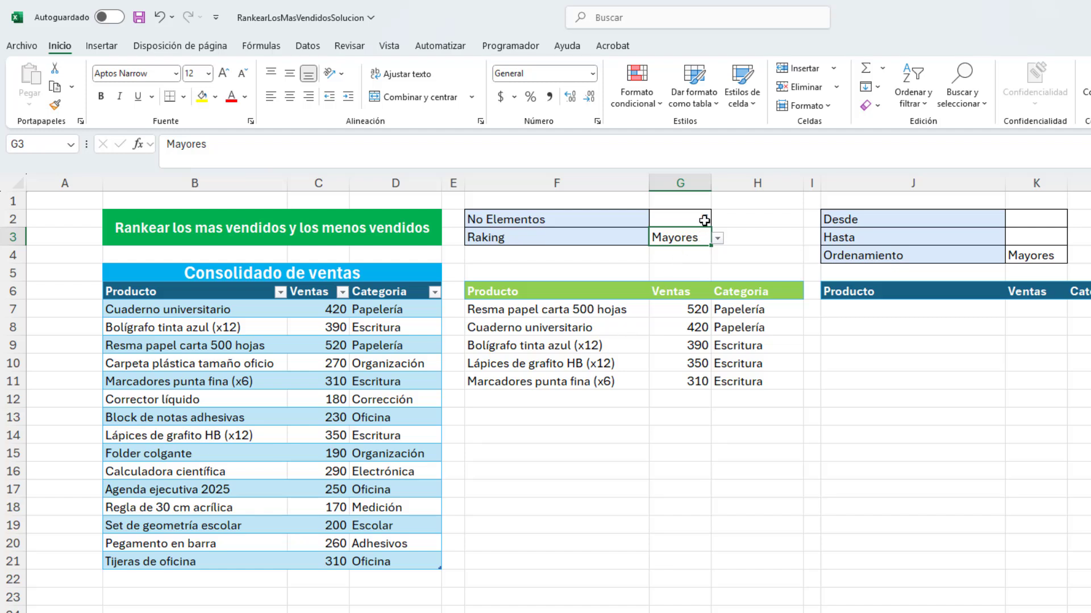
left_click(718, 238)
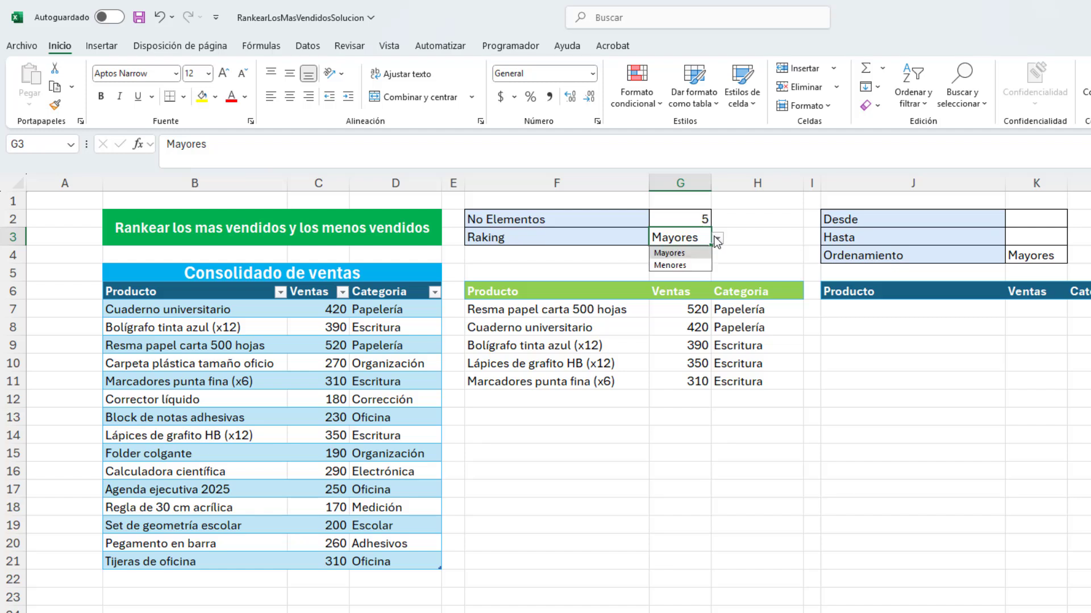
left_click(693, 265)
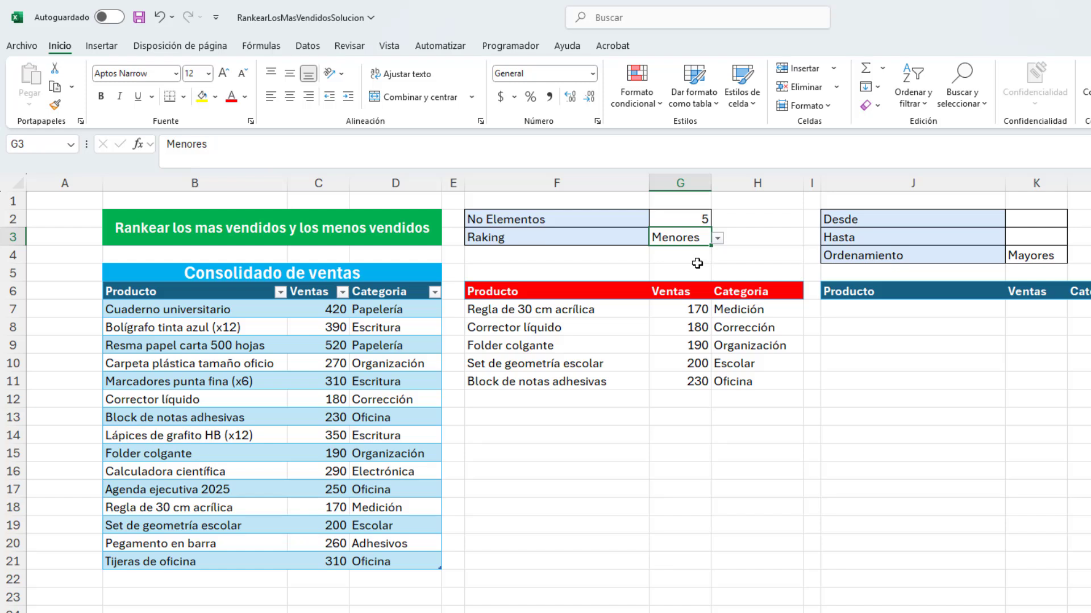
- Try the Ordenamiento selector in K4 by switching it to Menores and back to Mayores
left_click(1025, 223)
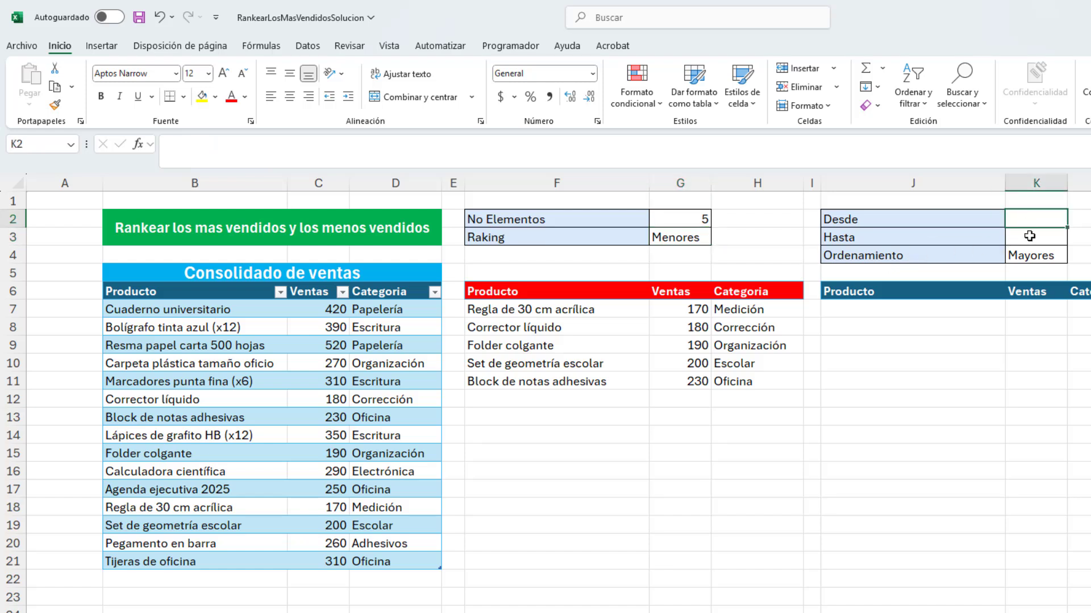
left_click(1029, 235)
left_click(1034, 254)
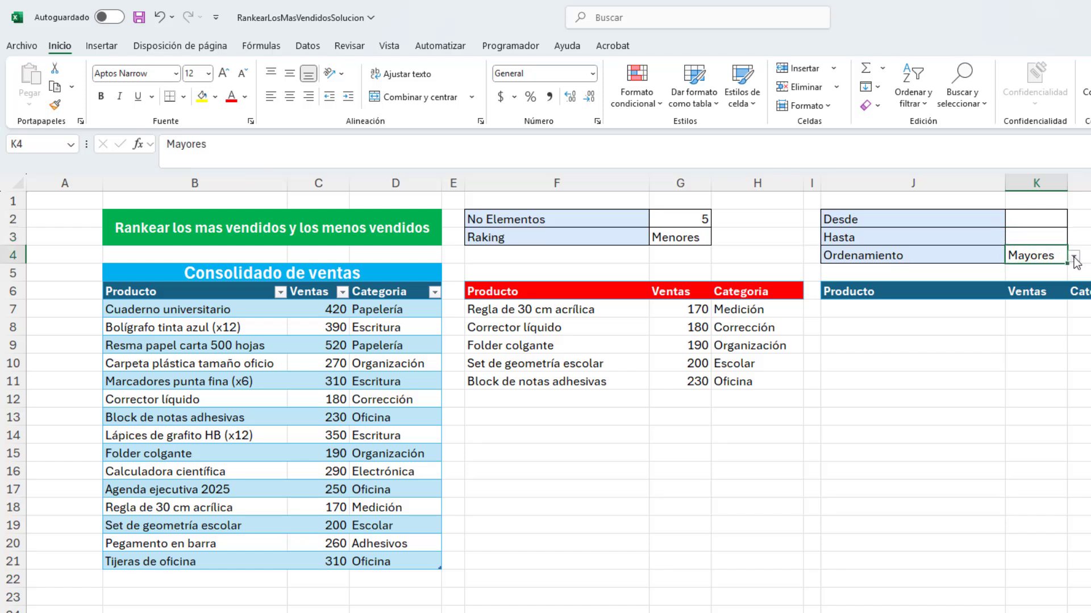
left_click(1073, 259)
left_click(1061, 283)
left_click(1073, 258)
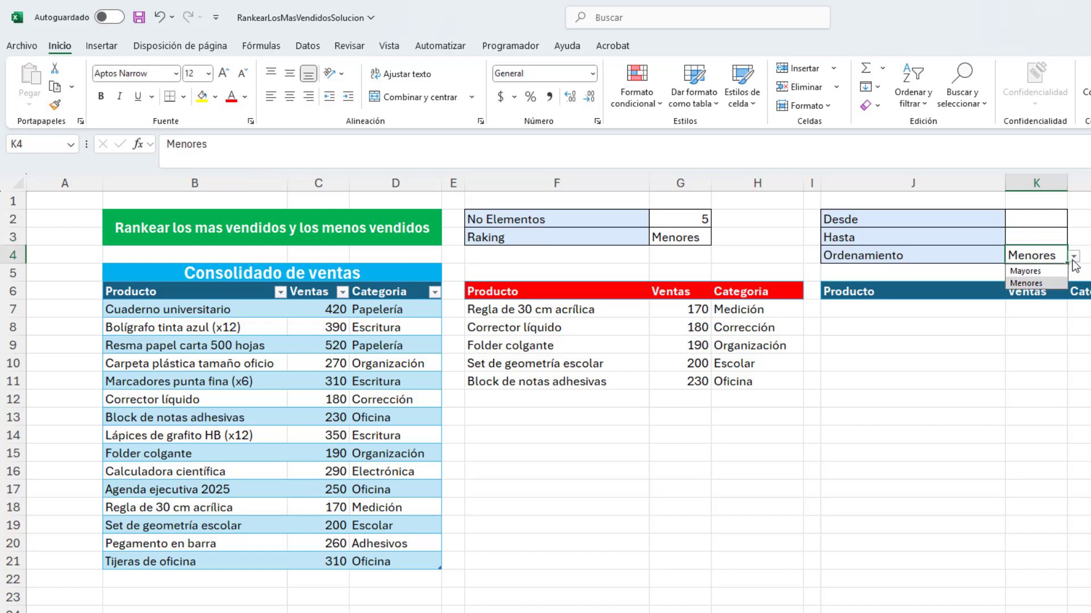
left_click(1025, 271)
- Copy the ORDENARPOR expression from inside the TOMAR formula in F7, leaving that formula unedited
left_click(888, 314)
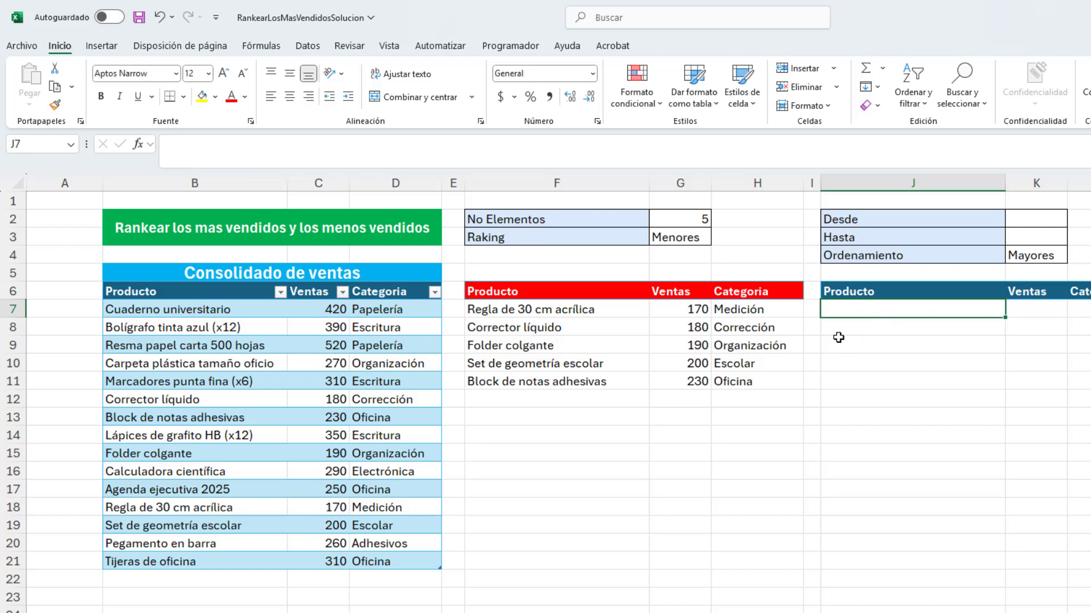
left_click(588, 312)
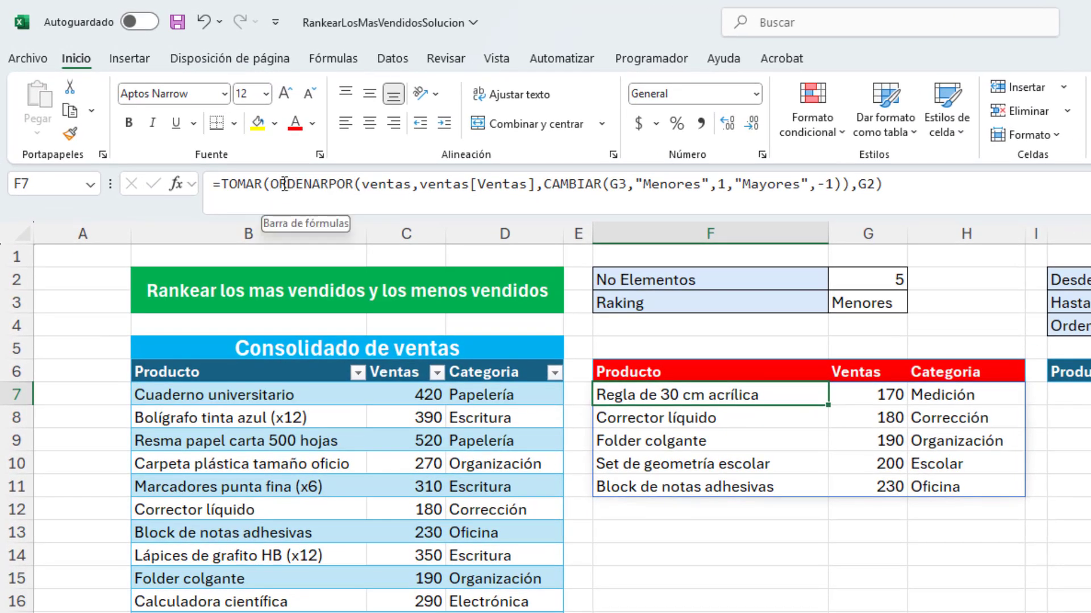
left_click_drag(270, 184, 849, 183)
key("ctrl+c")
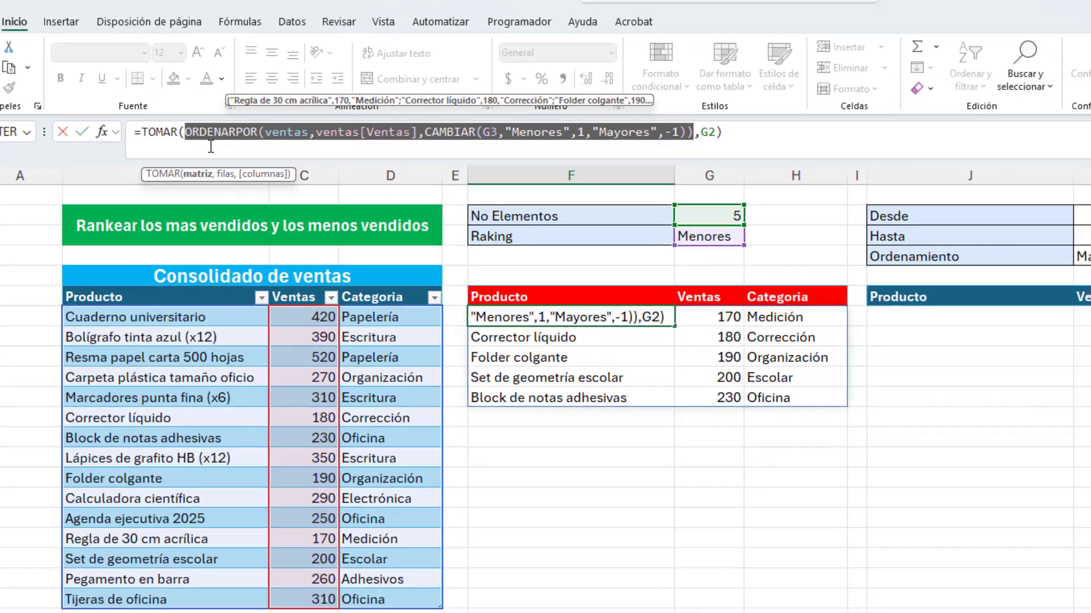
key("Escape")
- Start a formula in J7, the first cell under the third Producto header, with the copied ORDENARPOR expression
left_click(955, 322)
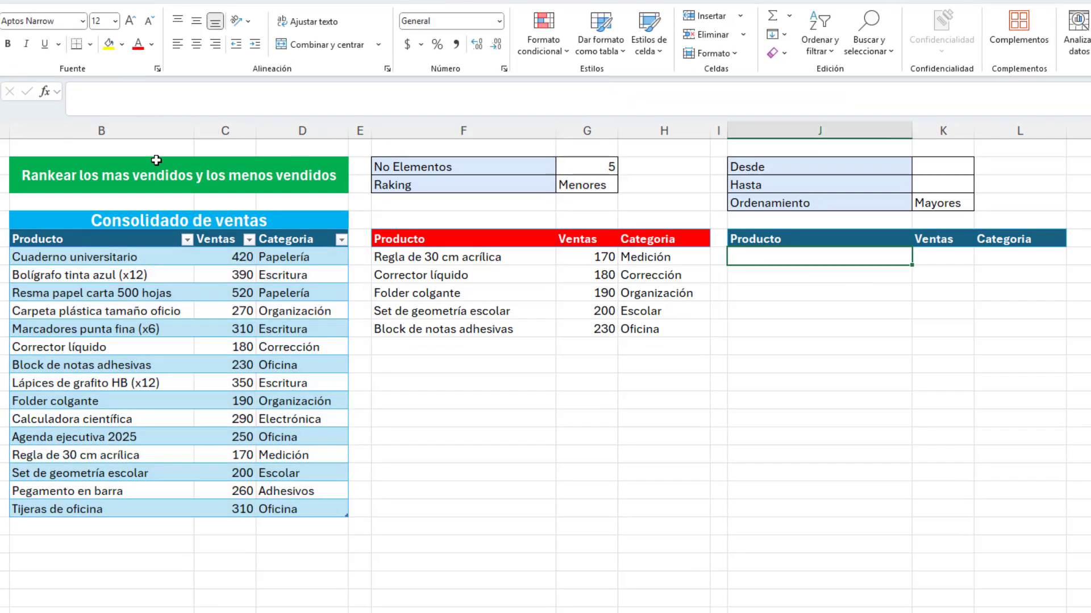
left_click(159, 108)
type("=")
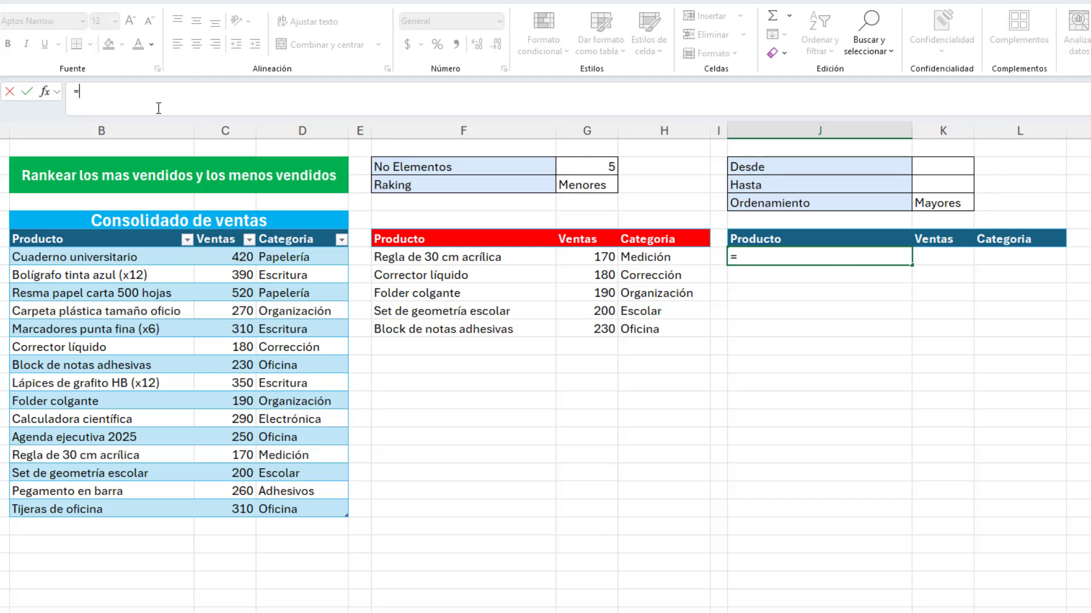
key("ctrl+v")
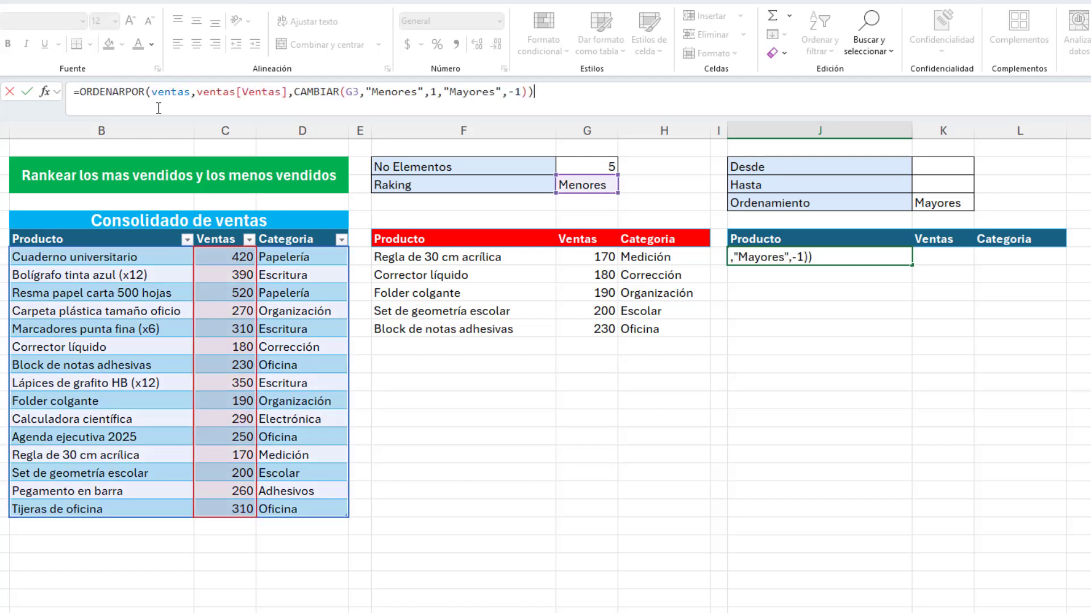
- Replace the G3 reference in the CAMBIAR function with the Ordenamiento cell K4 and enter the formula
double_click(353, 91)
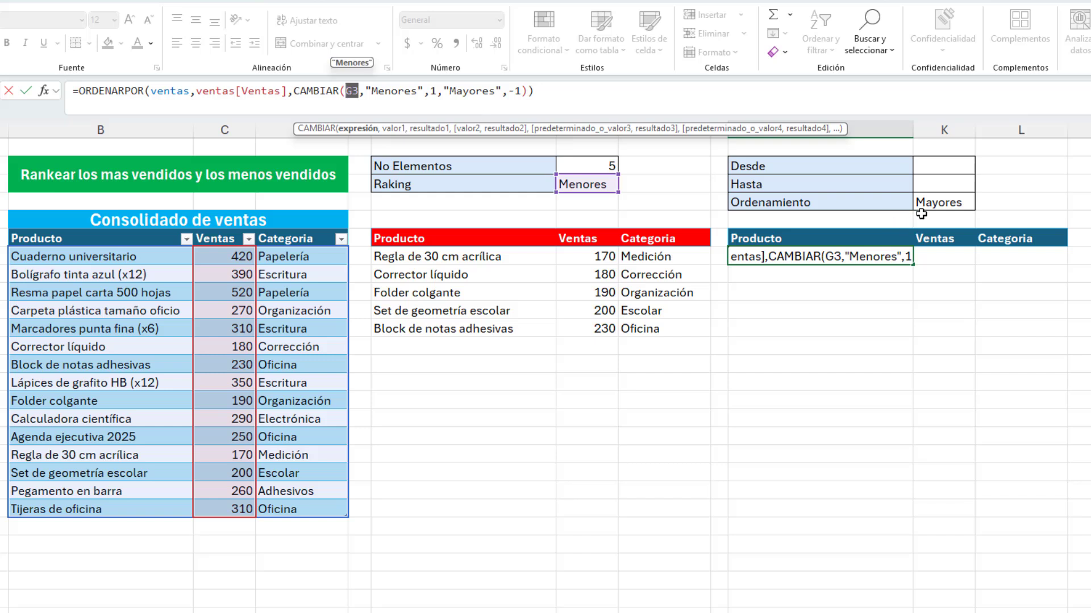
left_click(939, 204)
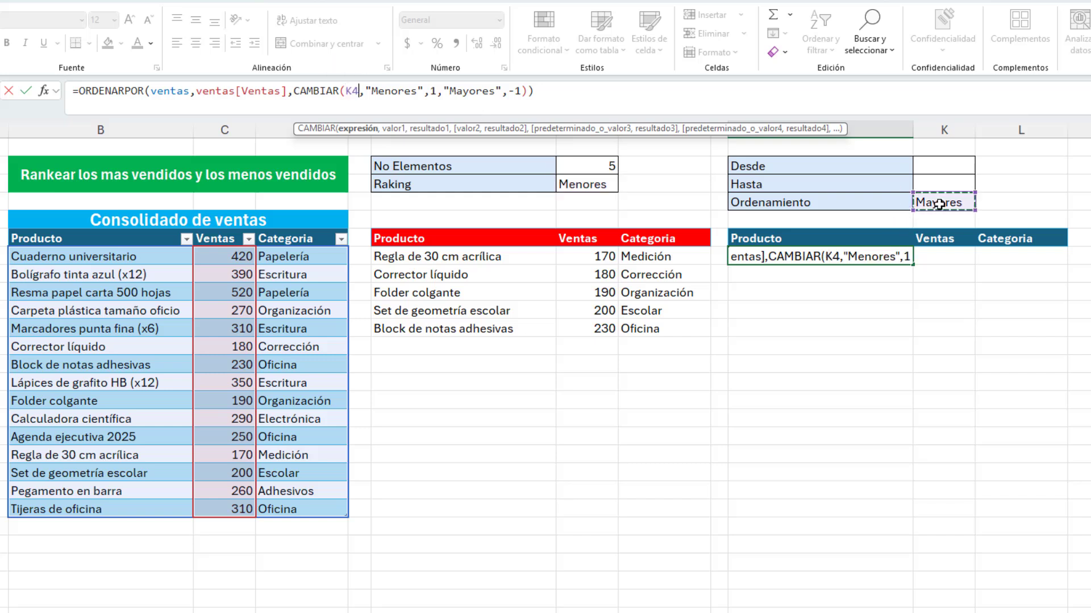
left_click(577, 92)
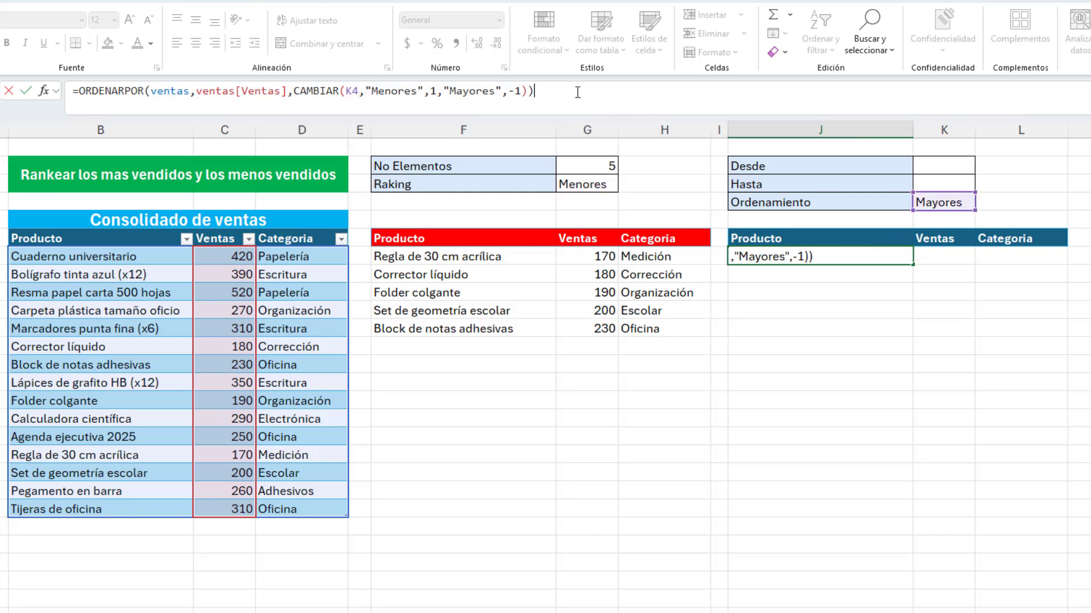
key("Return")
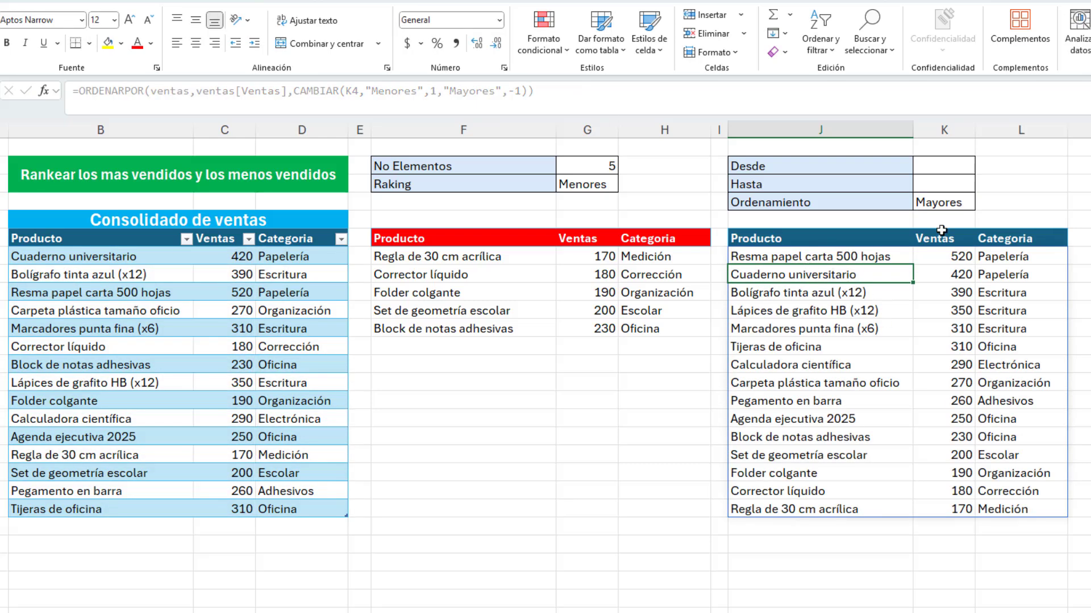
- Test the new sorted list by switching Ordenamiento in K4 to Menores, to Mayores and again to Menores
left_click(943, 203)
left_click(982, 204)
left_click(956, 226)
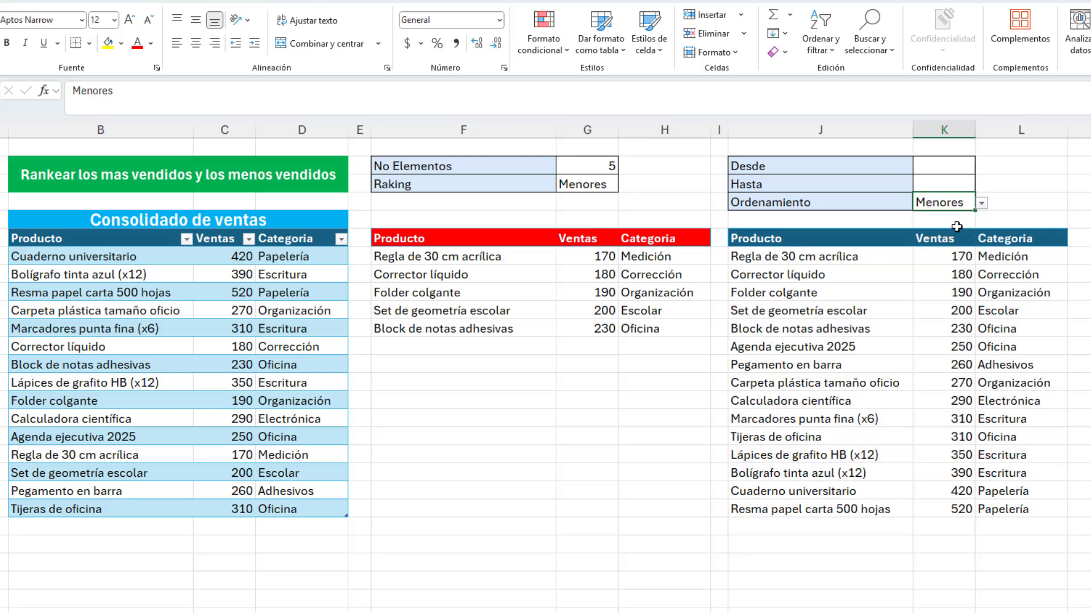
left_click(982, 203)
left_click(932, 218)
left_click(980, 204)
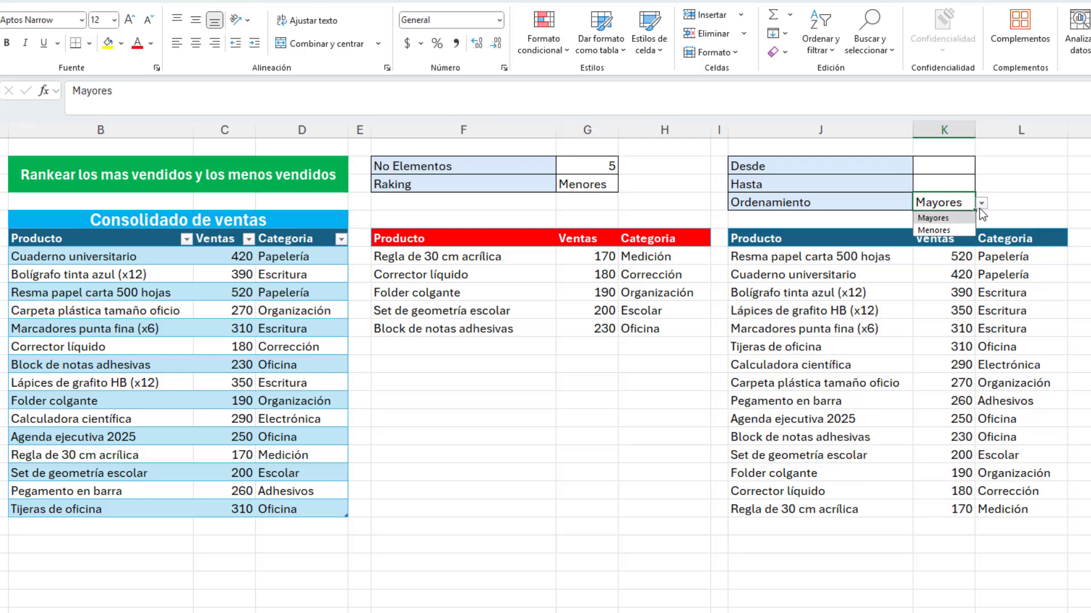
left_click(961, 228)
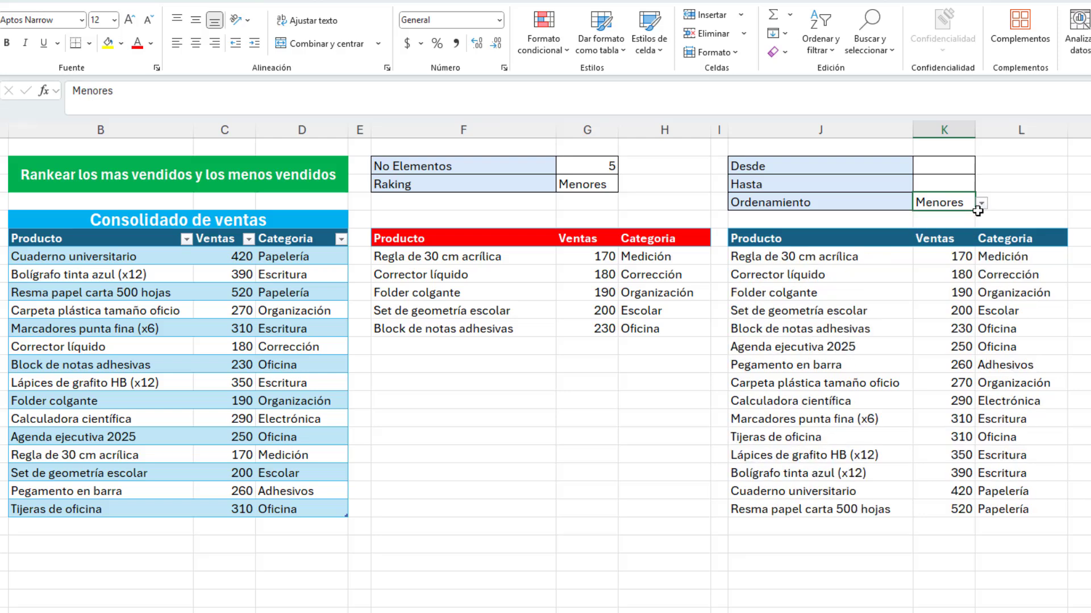
left_click(868, 259)
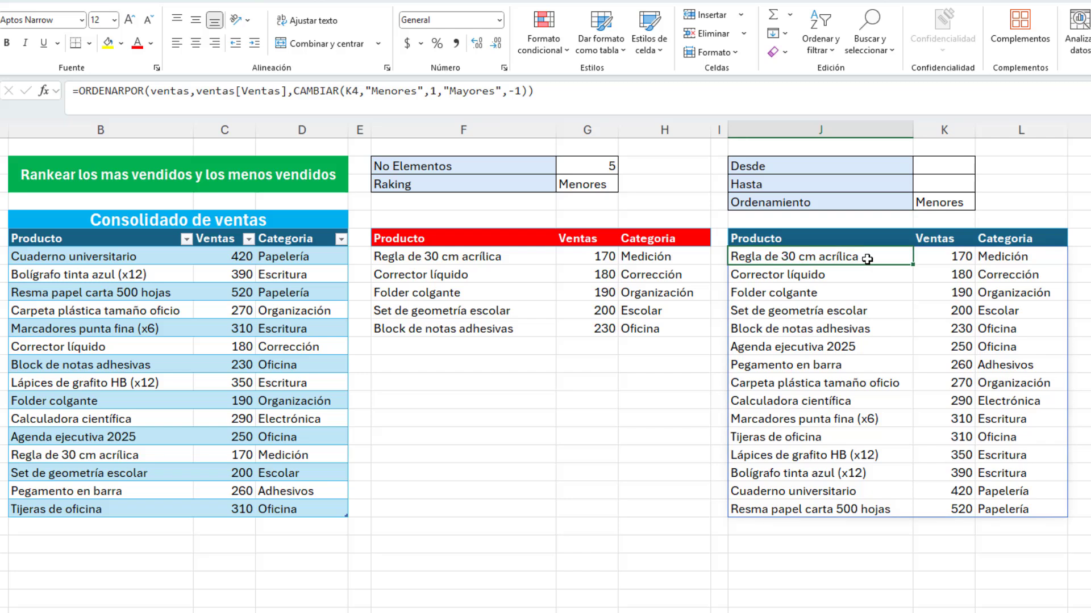
left_click(947, 169)
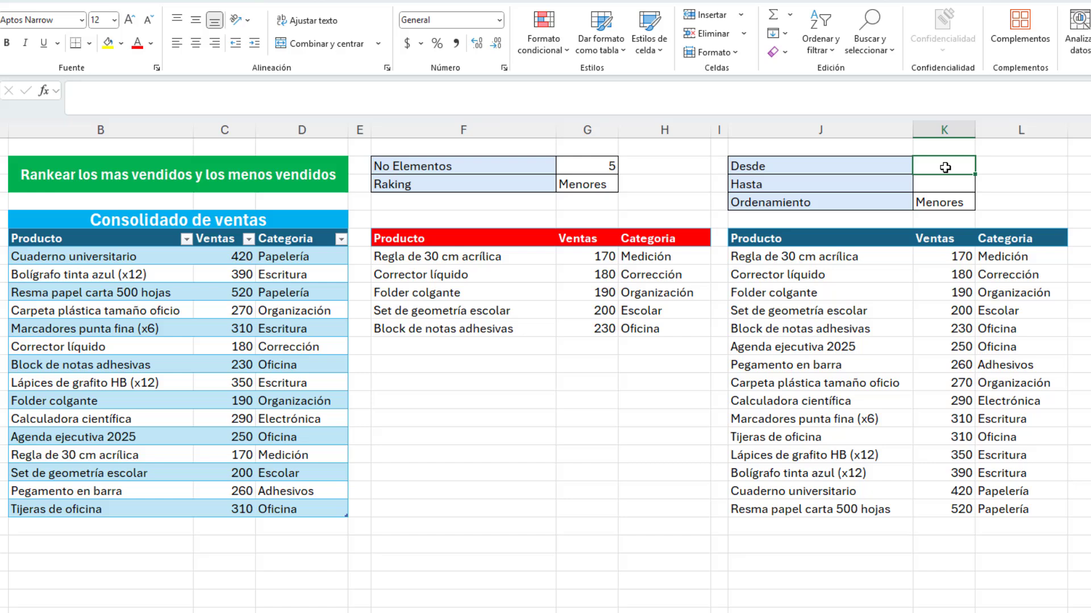
left_click(950, 186)
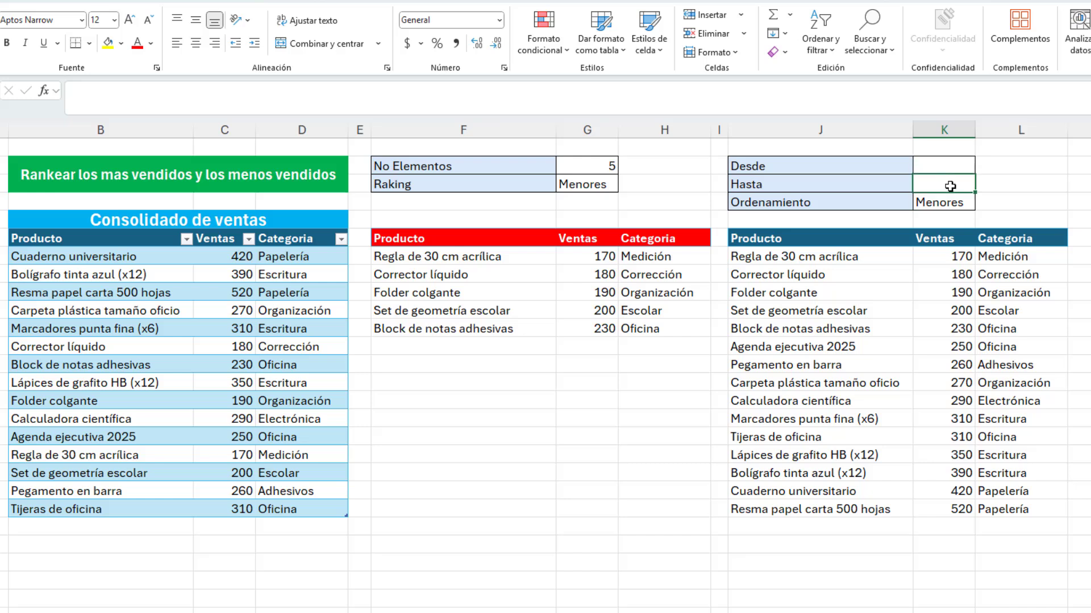
left_click(947, 166)
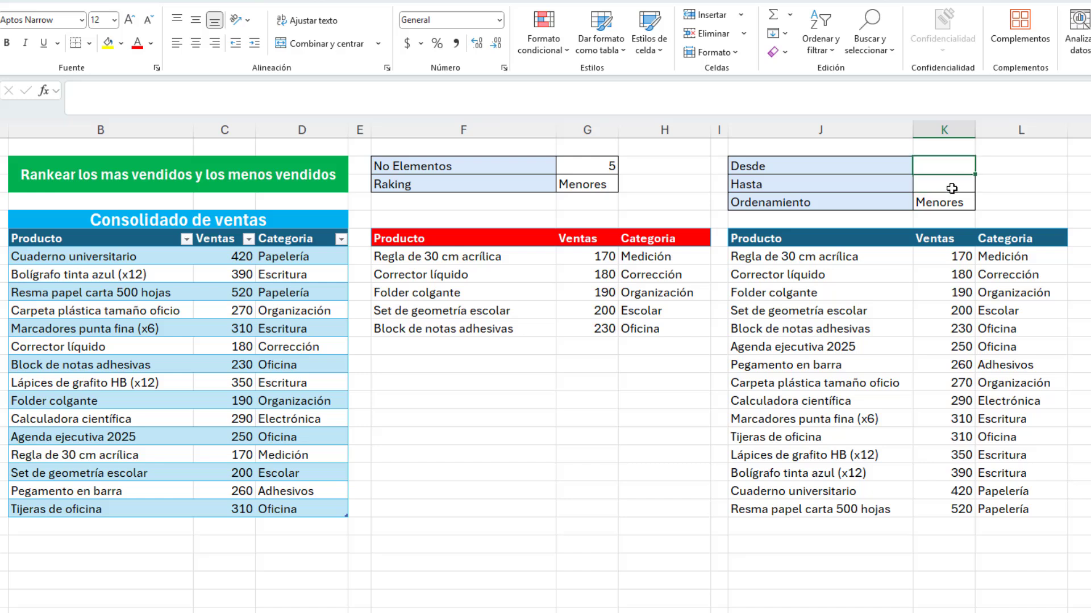
left_click(952, 183)
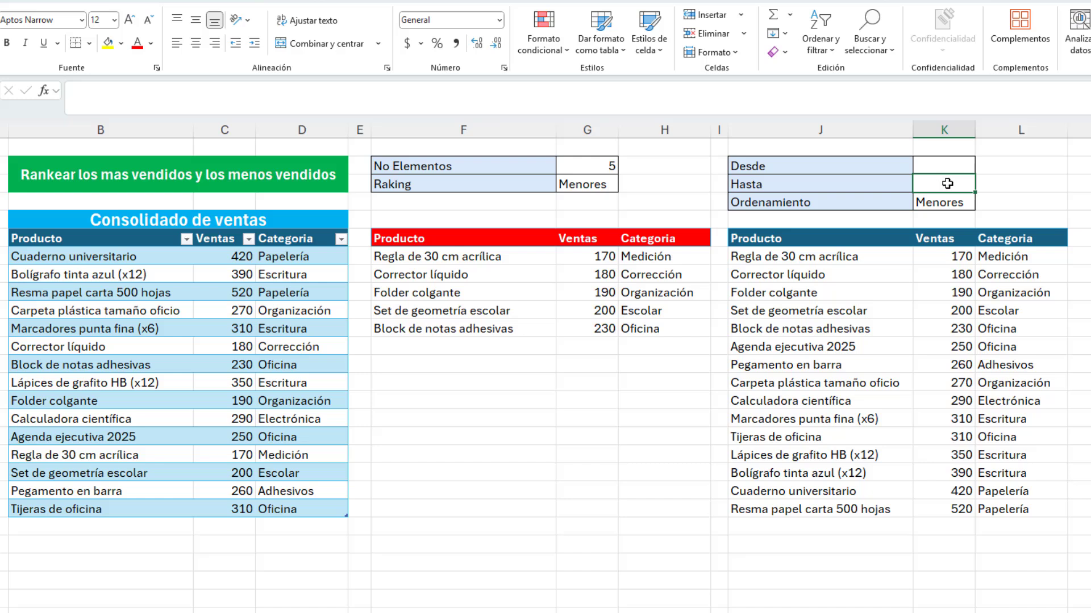
left_click(954, 166)
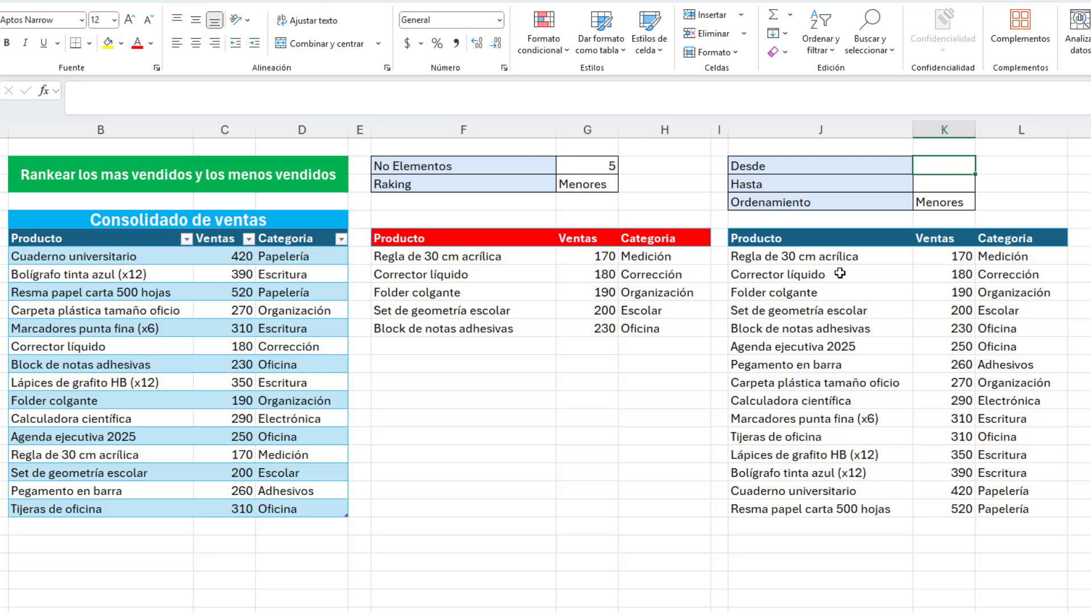
- Wrap the ORDENARPOR formula in J7 in an EXCLUIR function with K2-1 as its number of rows
left_click(828, 258)
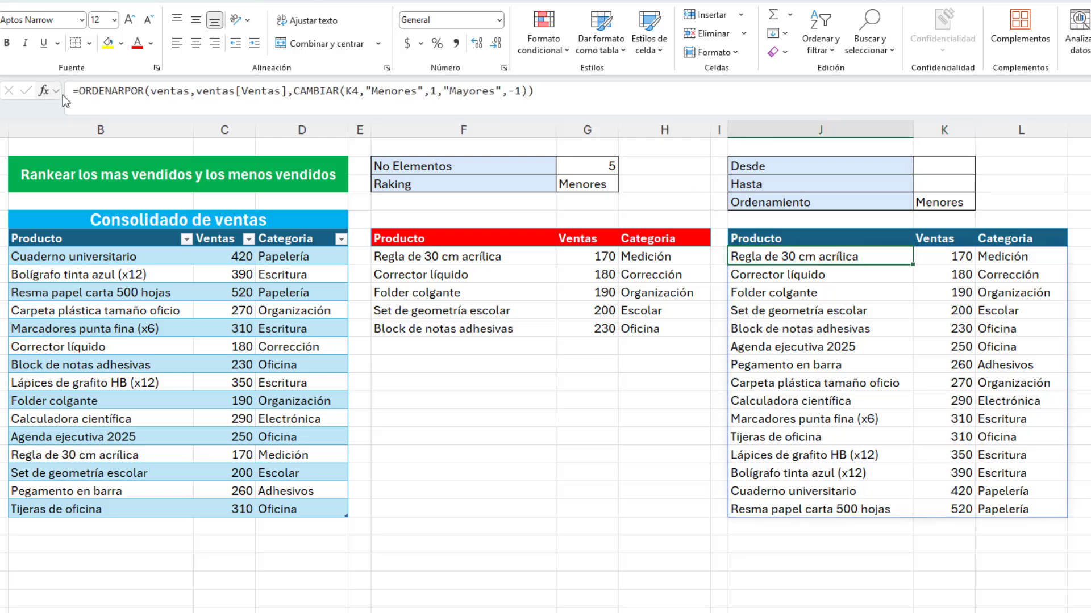
left_click(86, 93)
type("ex")
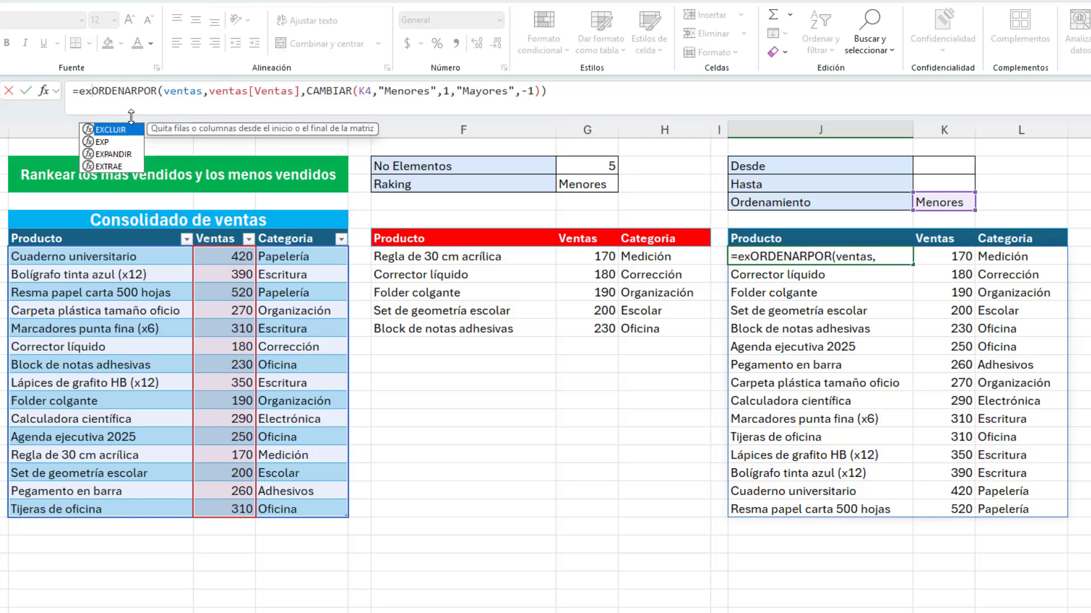
key("Tab")
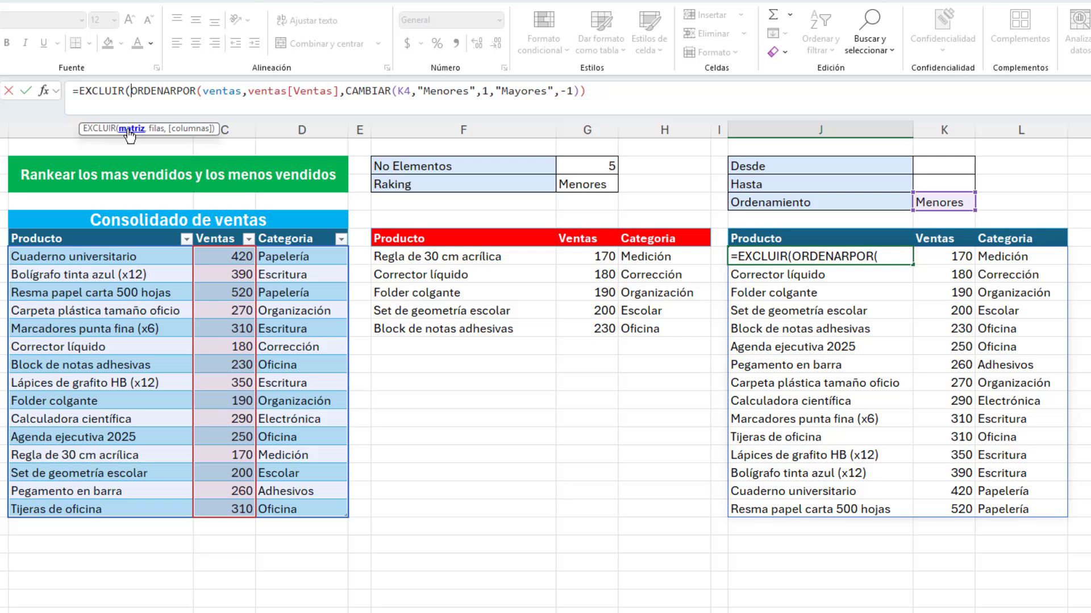
left_click_drag(130, 92, 601, 96)
left_click(592, 93)
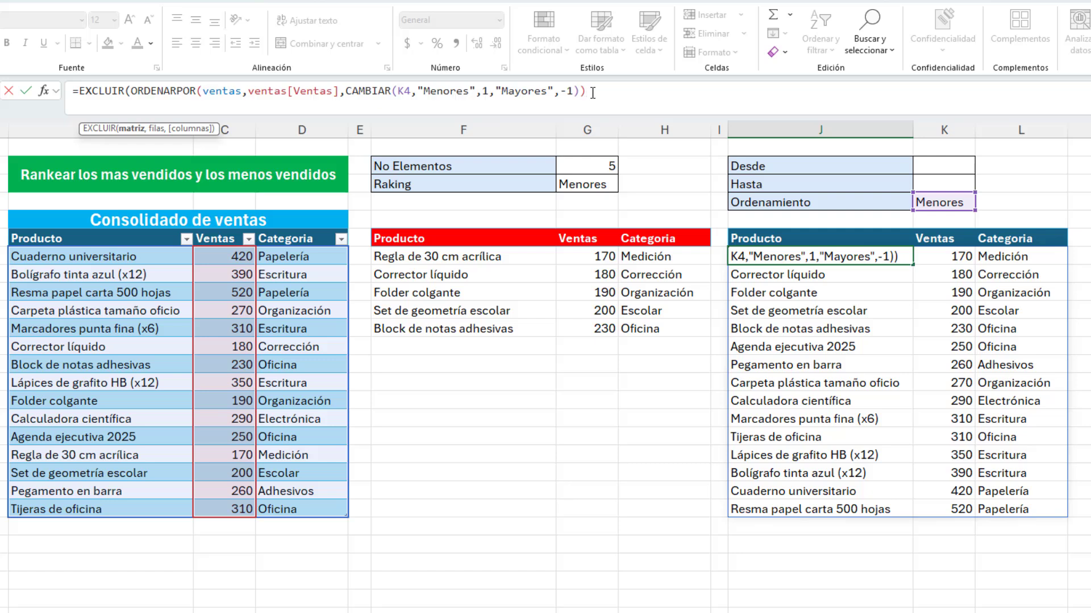
type(",")
left_click(952, 166)
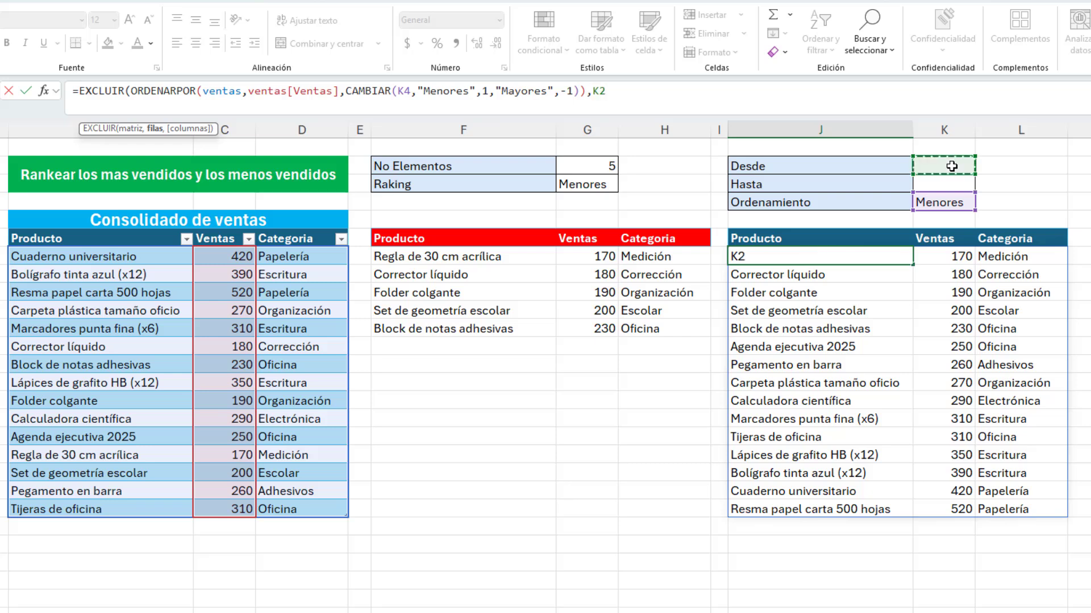
type("-1")
type(")")
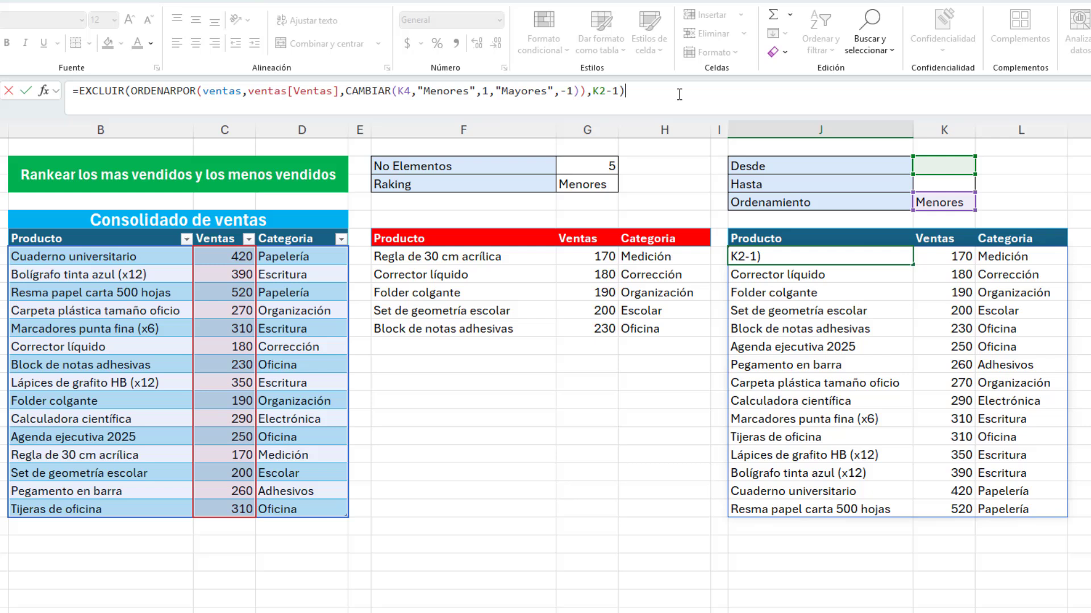
- Wrap the EXCLUIR formula in J7 in a TOMAR function with K3-K2+1 as its number of rows and enter it
left_click(80, 90)
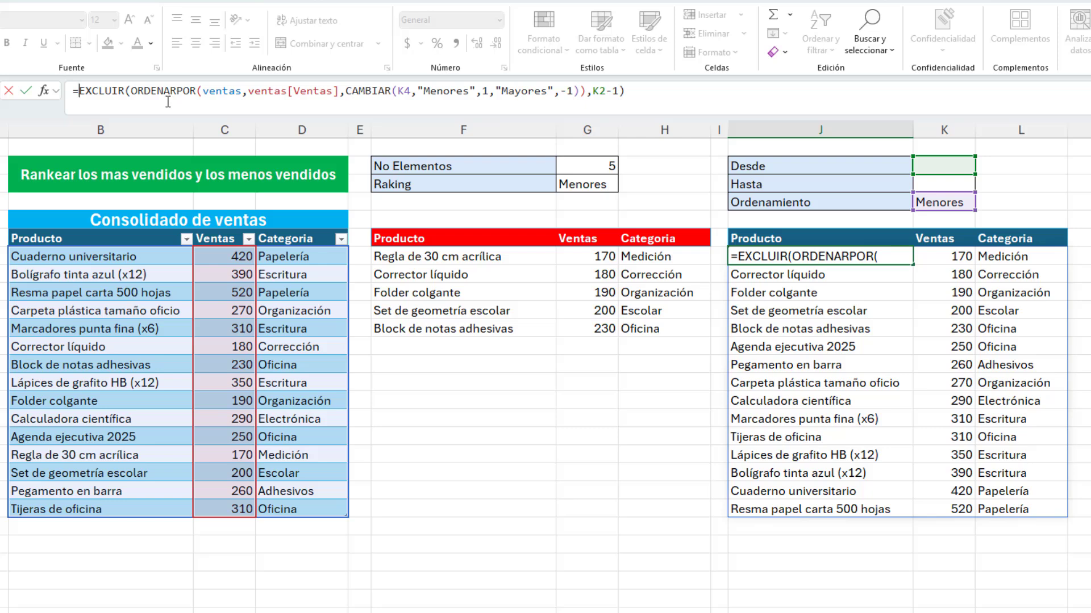
type("TOMAR(")
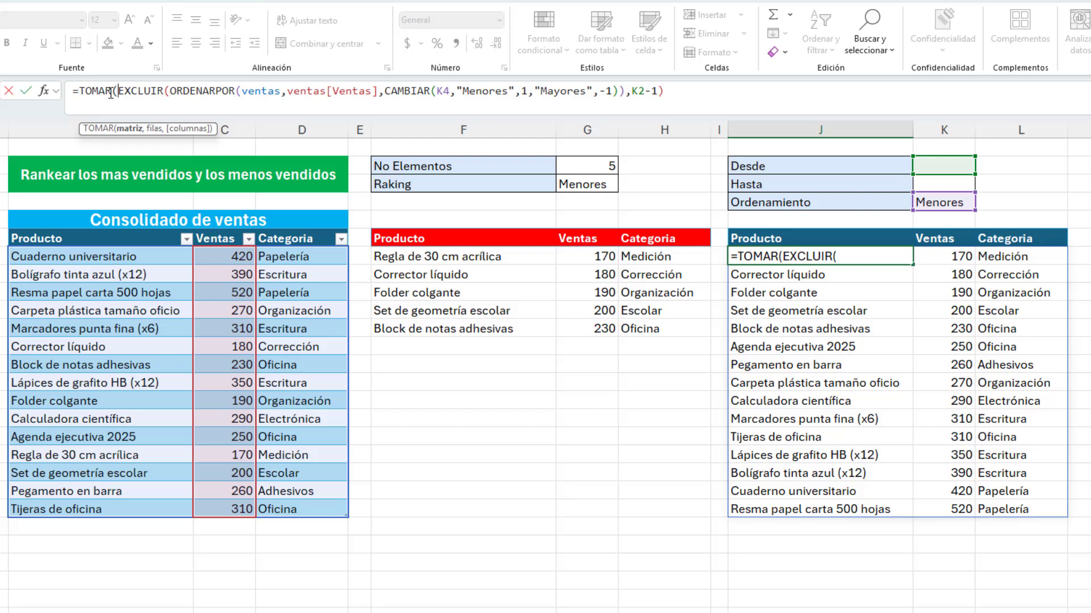
left_click_drag(118, 92, 677, 90)
left_click(678, 90)
type(",")
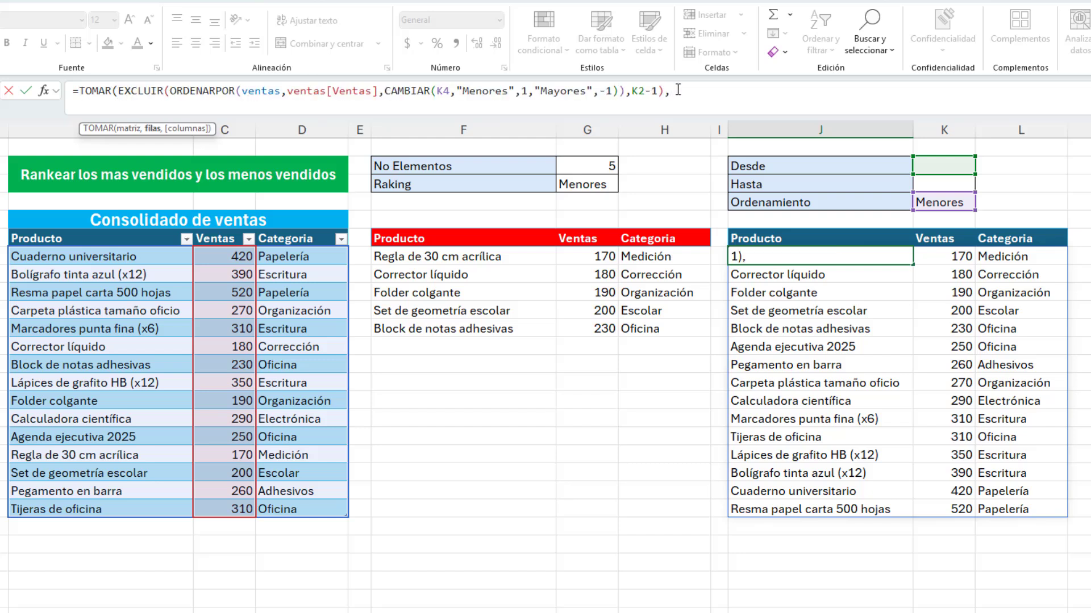
left_click(936, 187)
type("-")
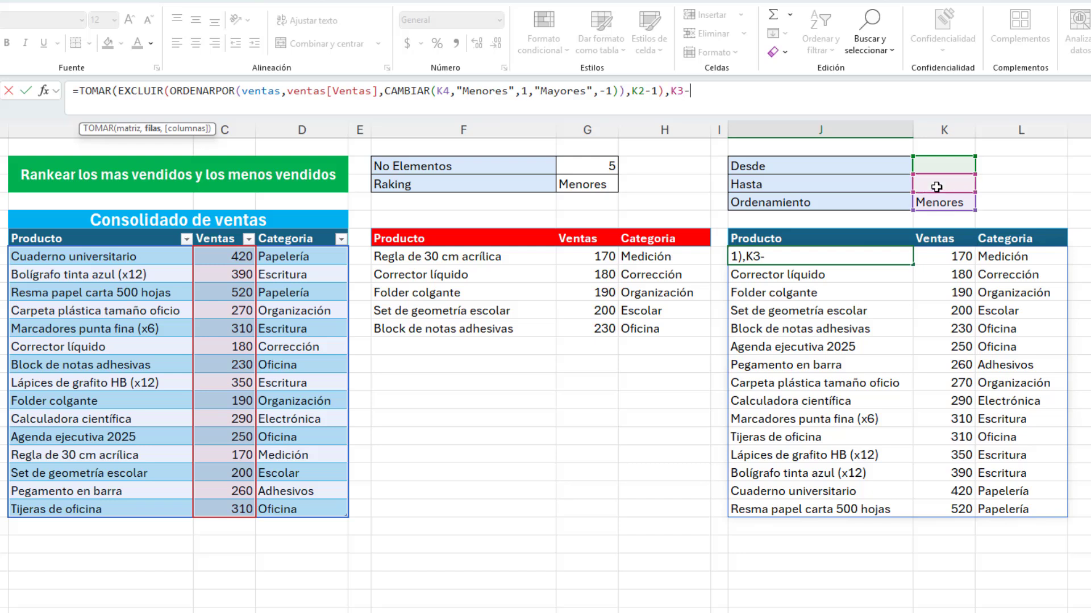
left_click(937, 166)
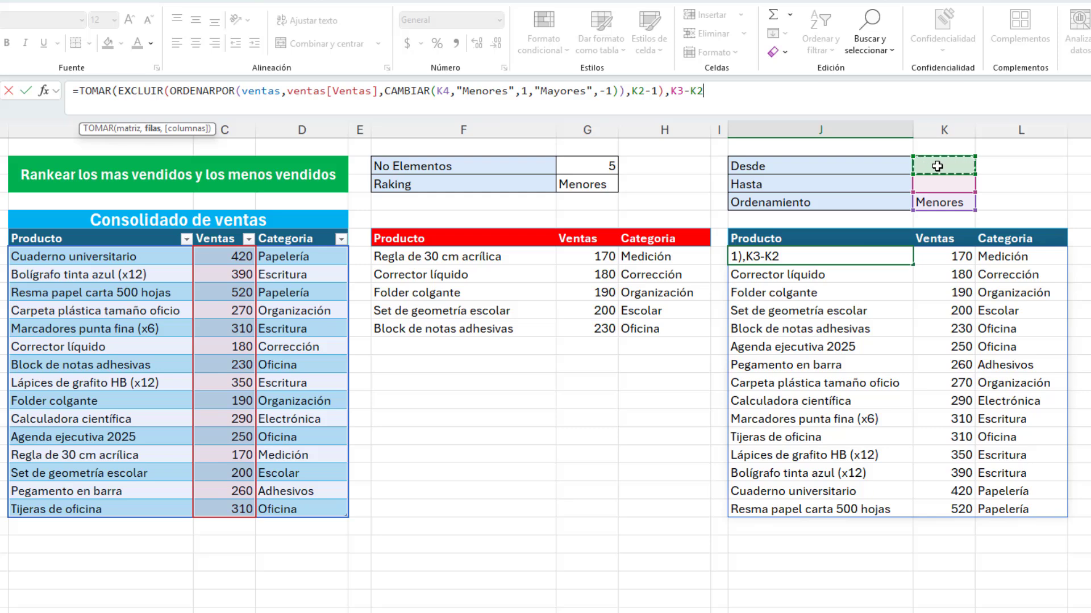
type("+1)")
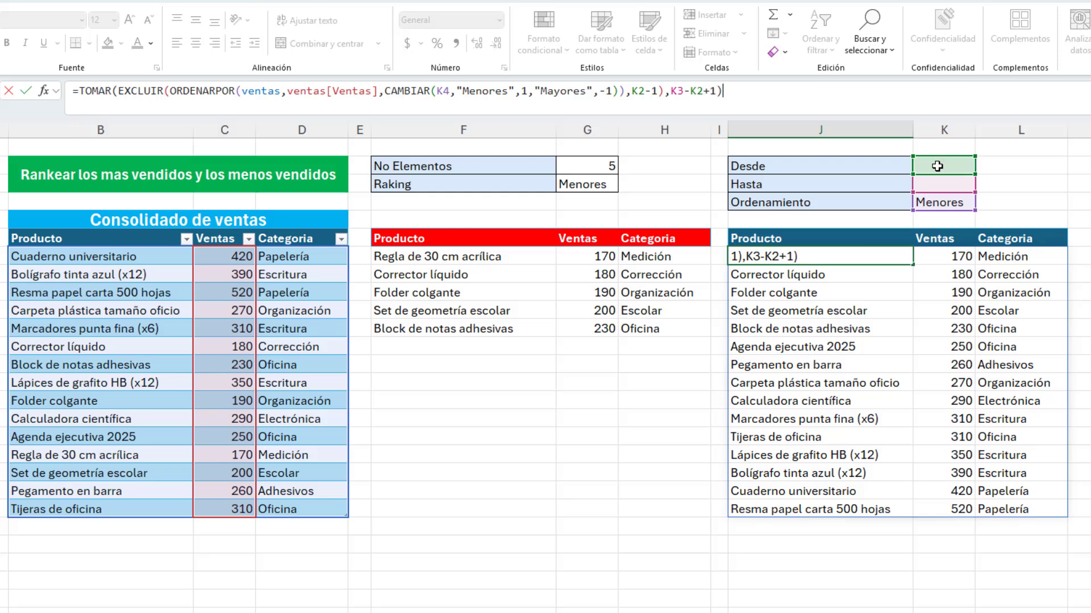
key("Return")
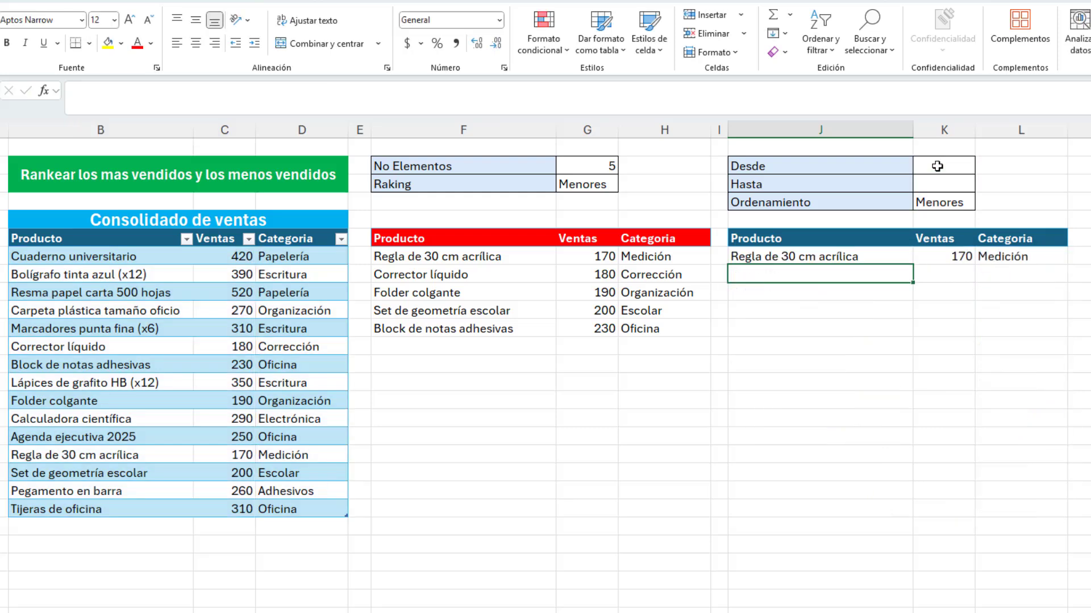
- Test the range list by setting Desde in K2 to 2 and Hasta in K3 to 4
left_click(936, 166)
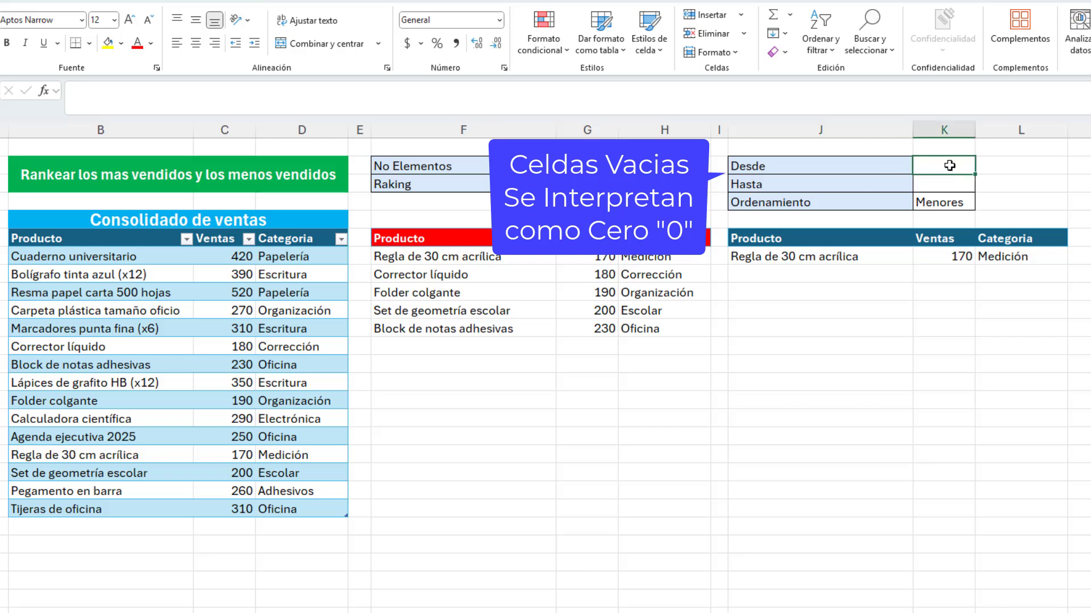
left_click(943, 205)
left_click(821, 257)
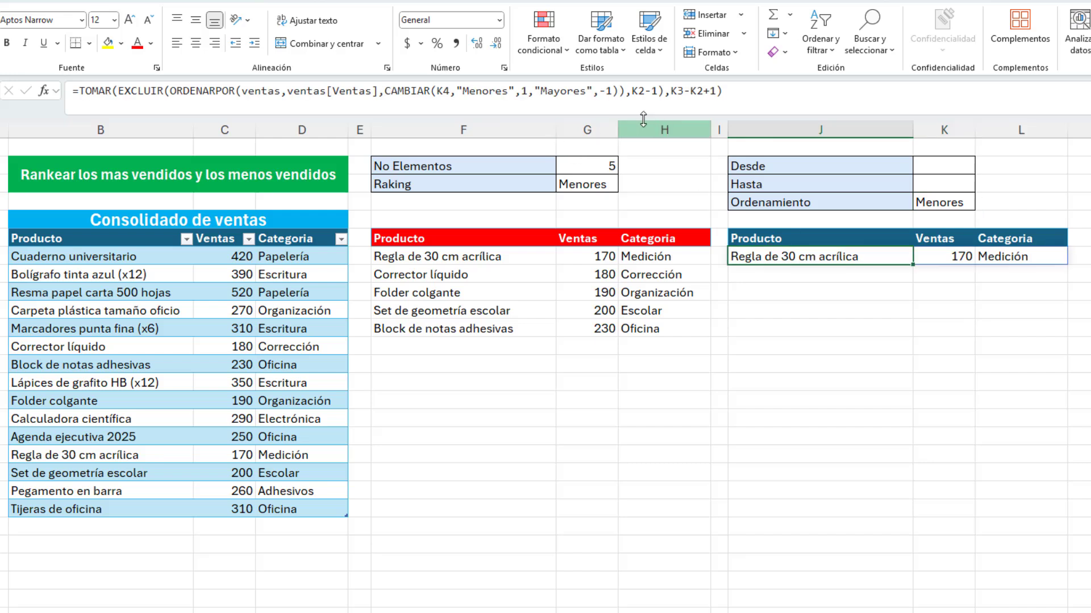
left_click(951, 167)
type("2")
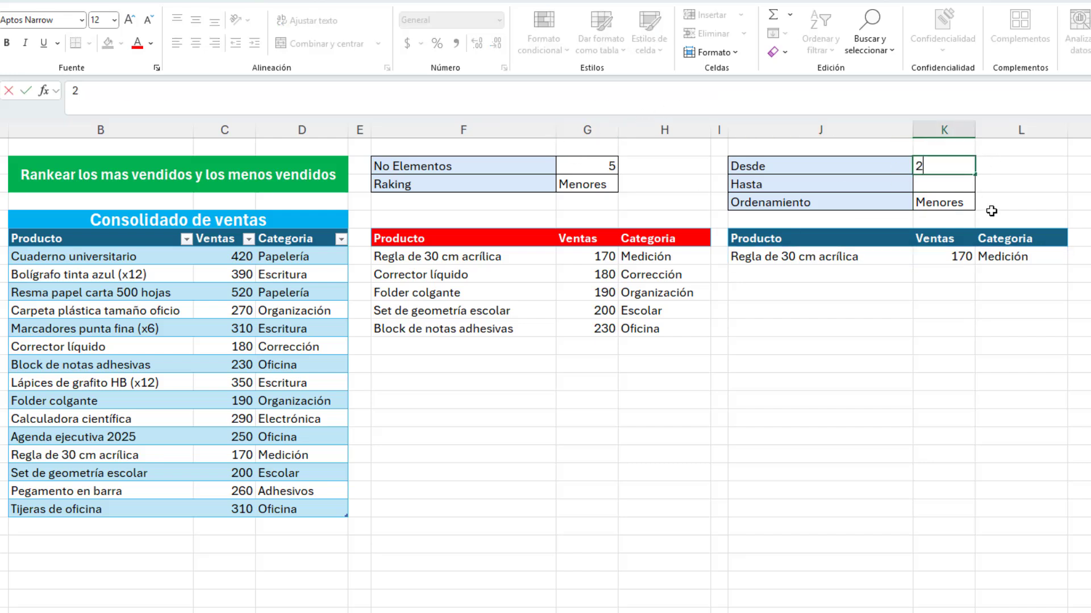
key("Return")
type("4")
key("Return")
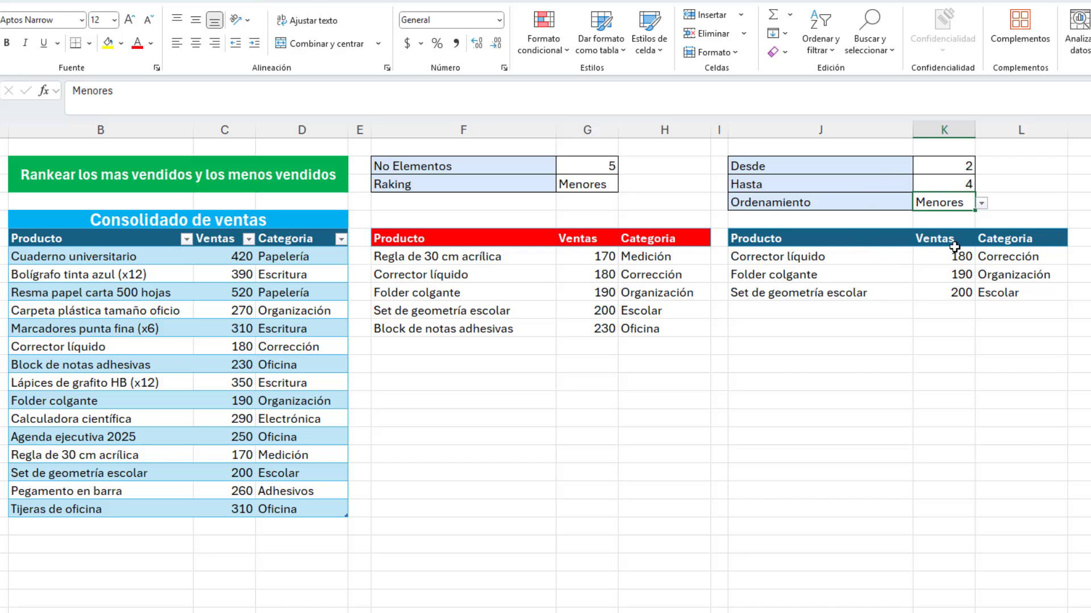
- Change the range limits to 4 for Desde in K2 and 8 for Hasta in K3
left_click(961, 169)
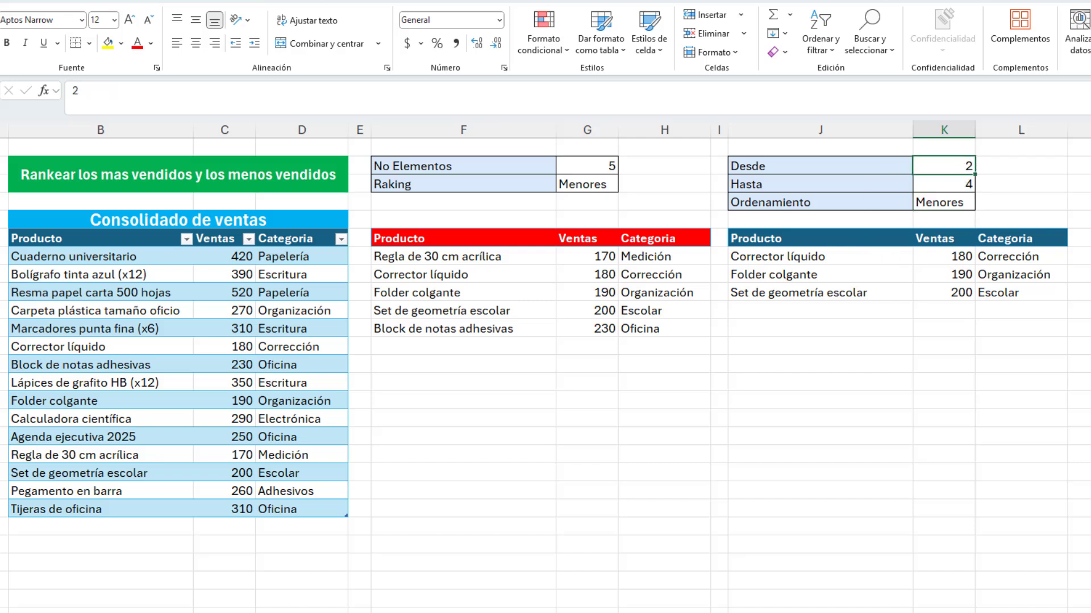
type("4")
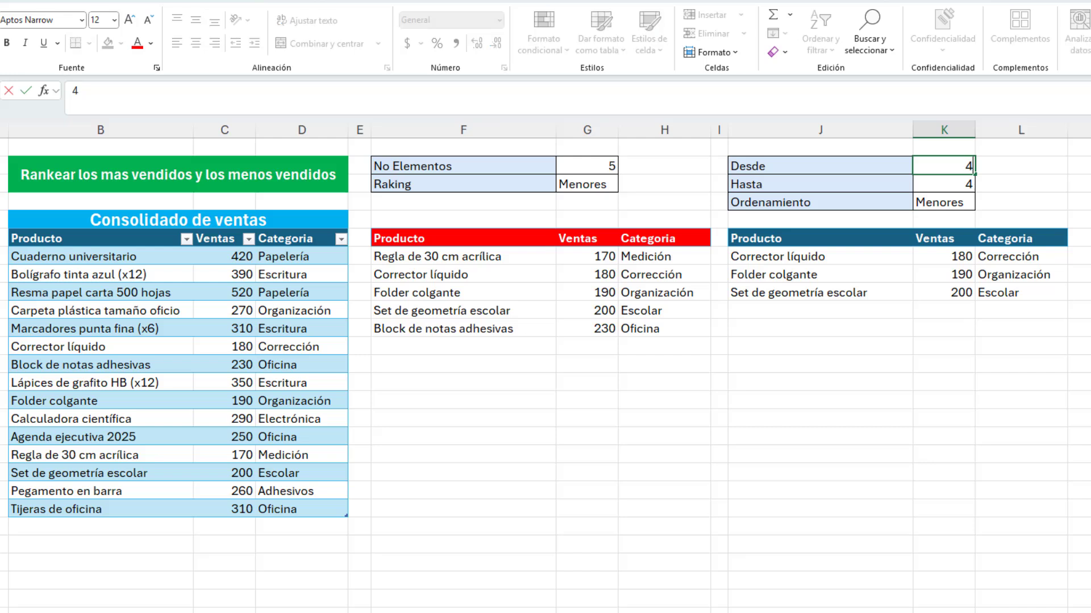
left_click(970, 186)
type("8")
key("Return")
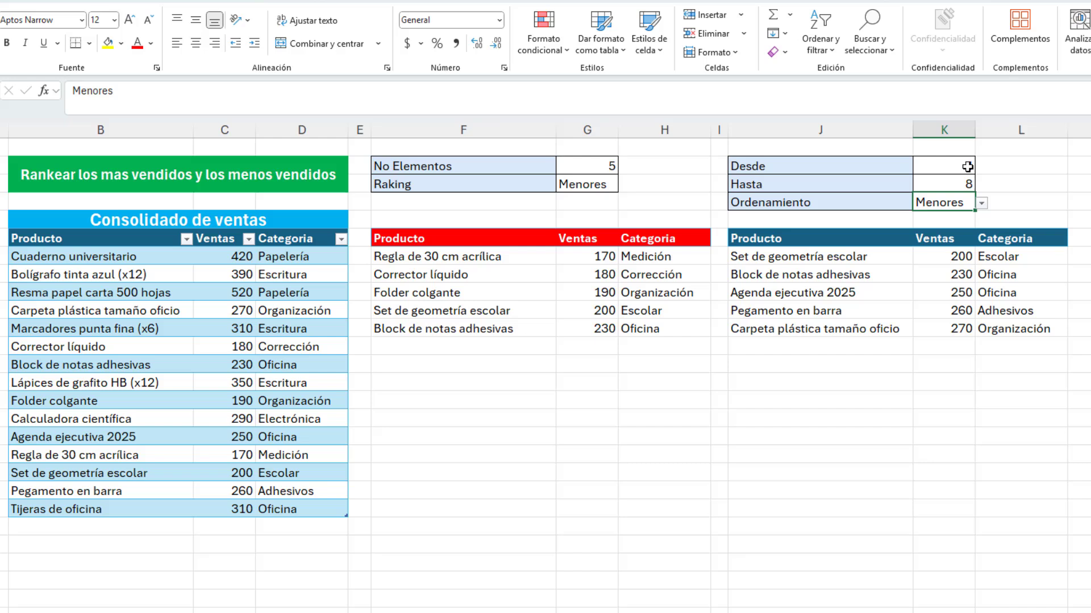
- Test the range list by switching Ordenamiento in K4 to Mayores and back to Menores, and review the J7 formula
left_click(983, 204)
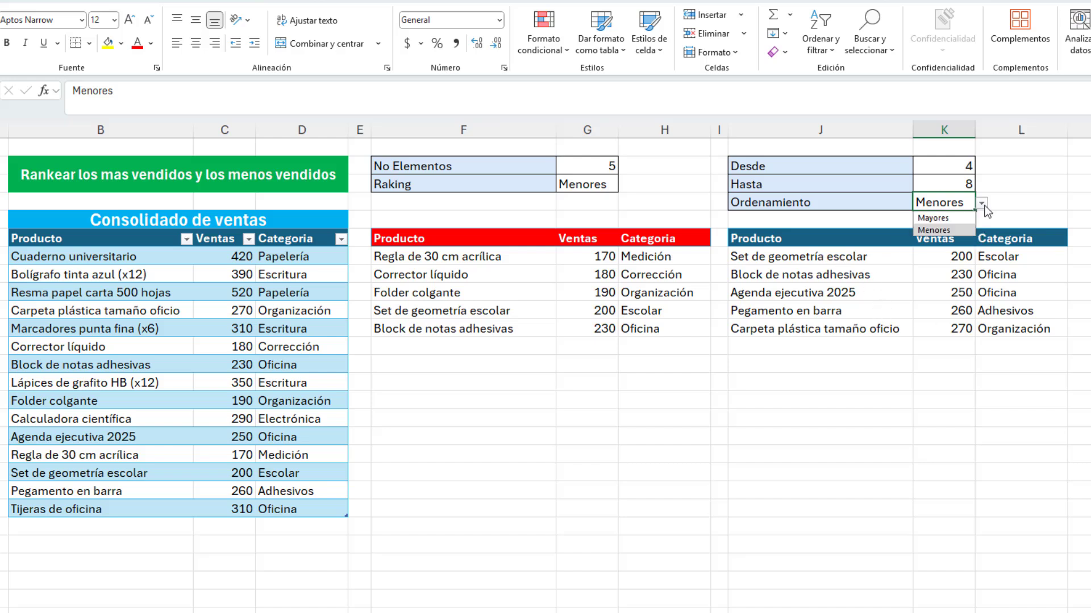
left_click(969, 219)
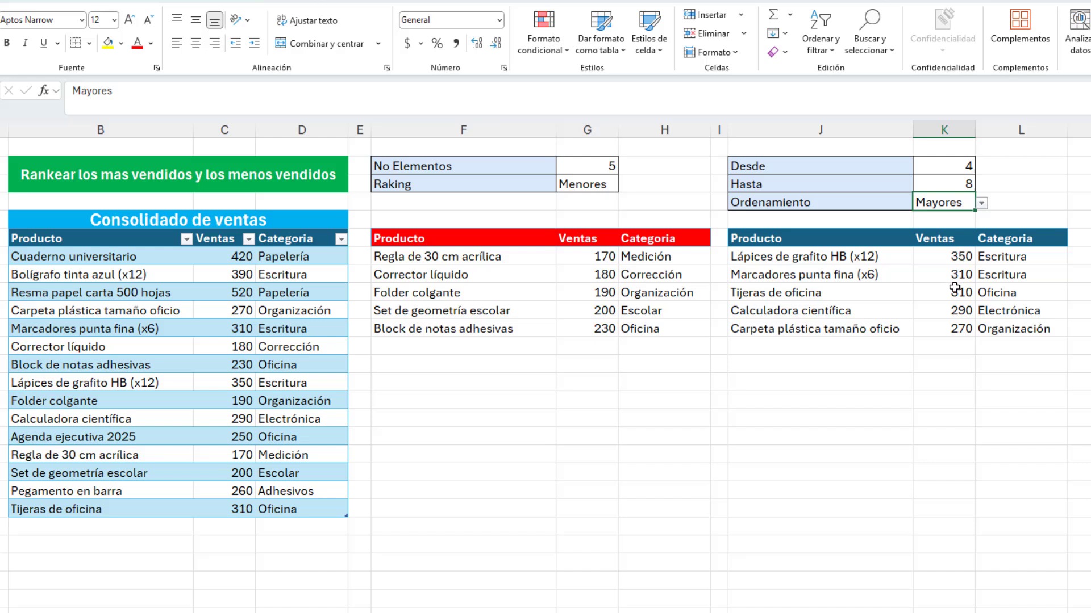
left_click(981, 203)
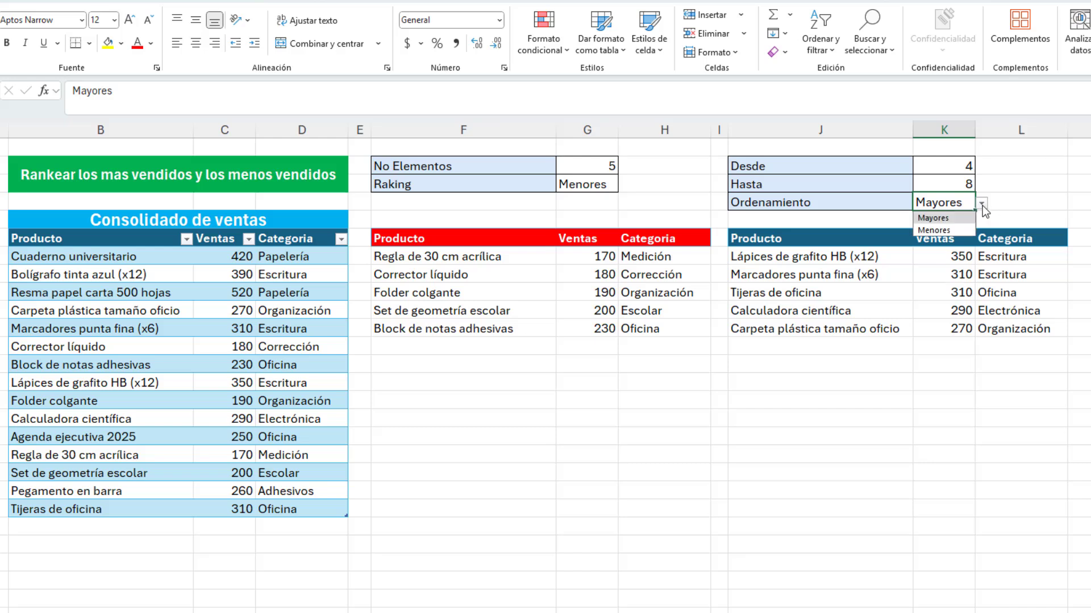
left_click(944, 231)
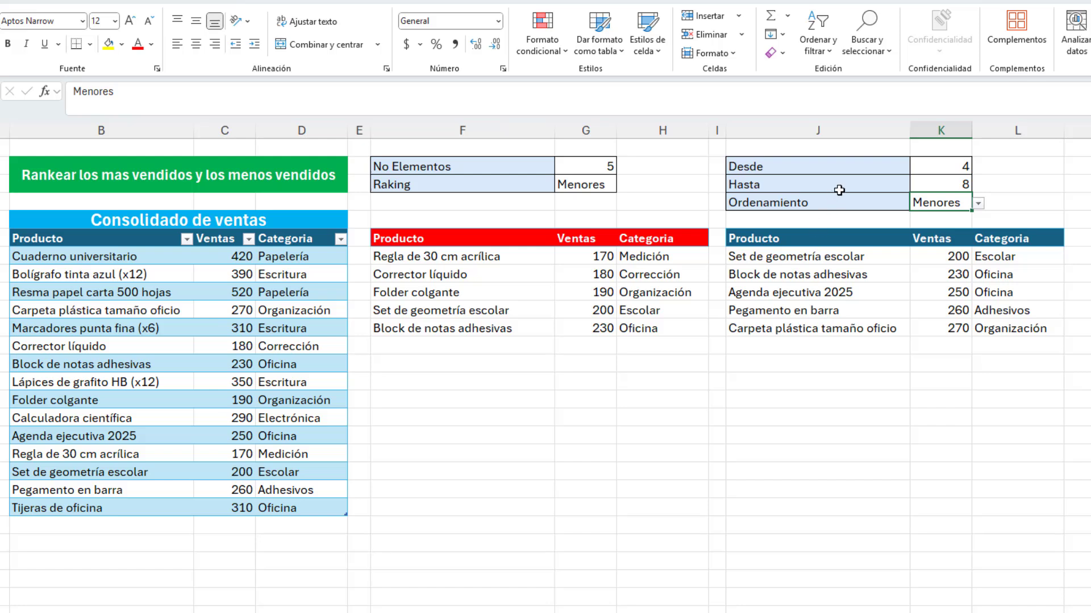
left_click(833, 258)
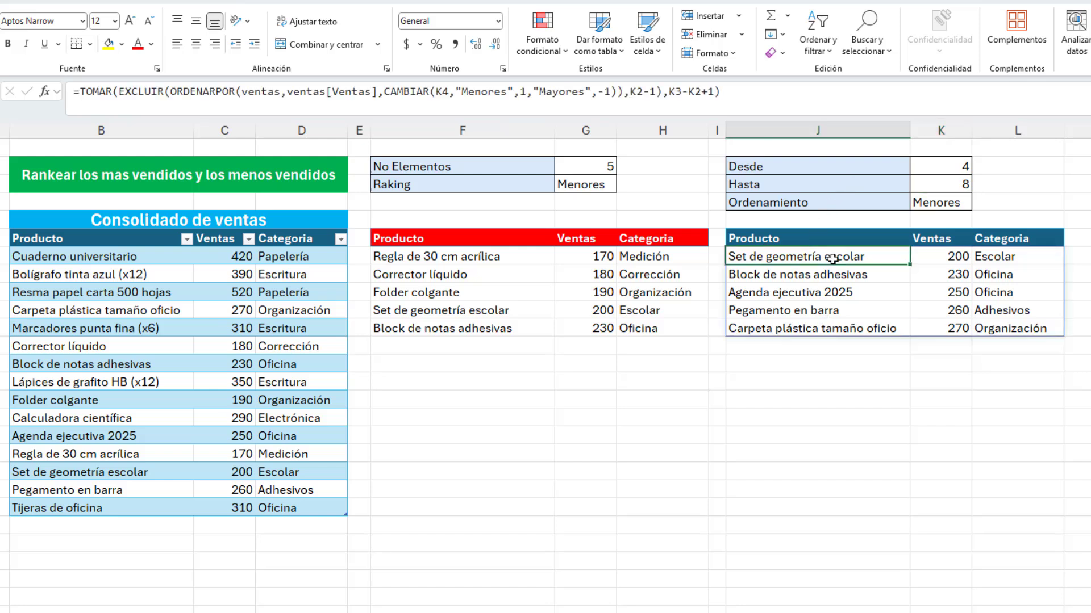